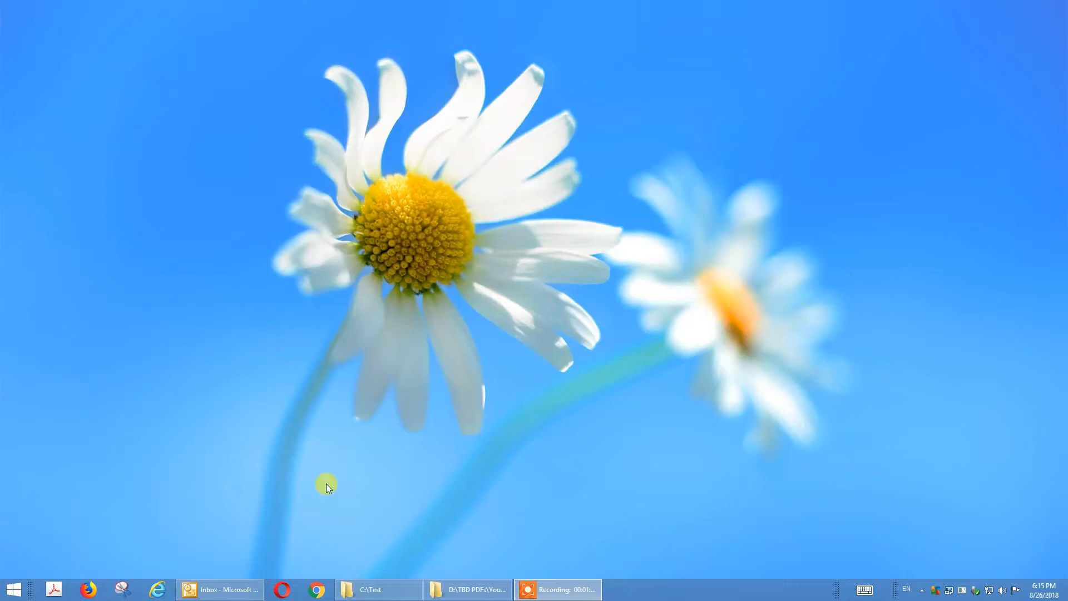
- Open Google Chrome, search Google for "opera", and open the official Opera browser website from the results
right_click(317, 588)
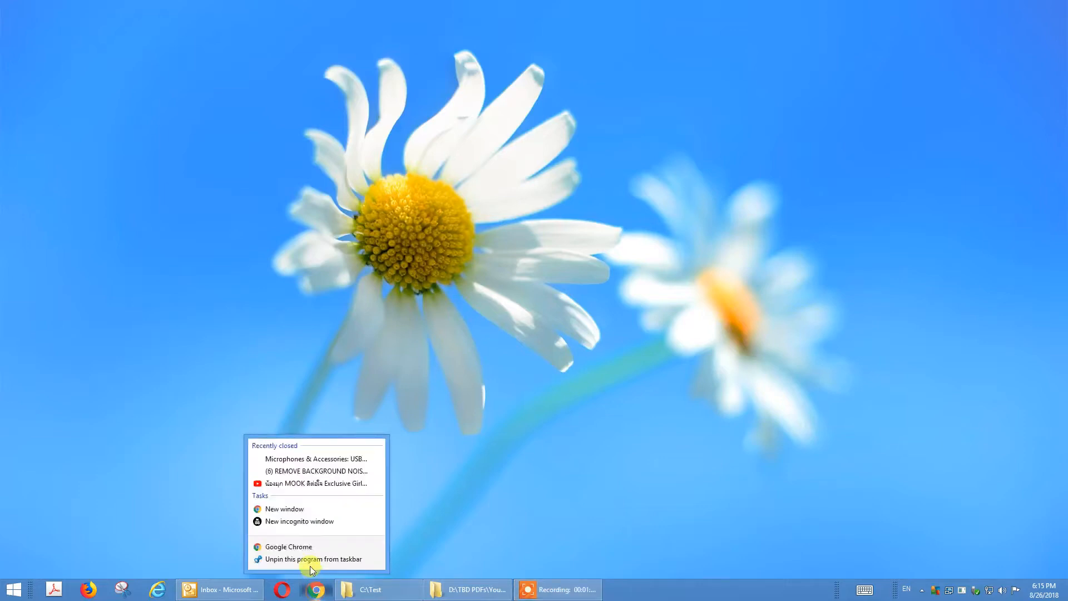
click(538, 319)
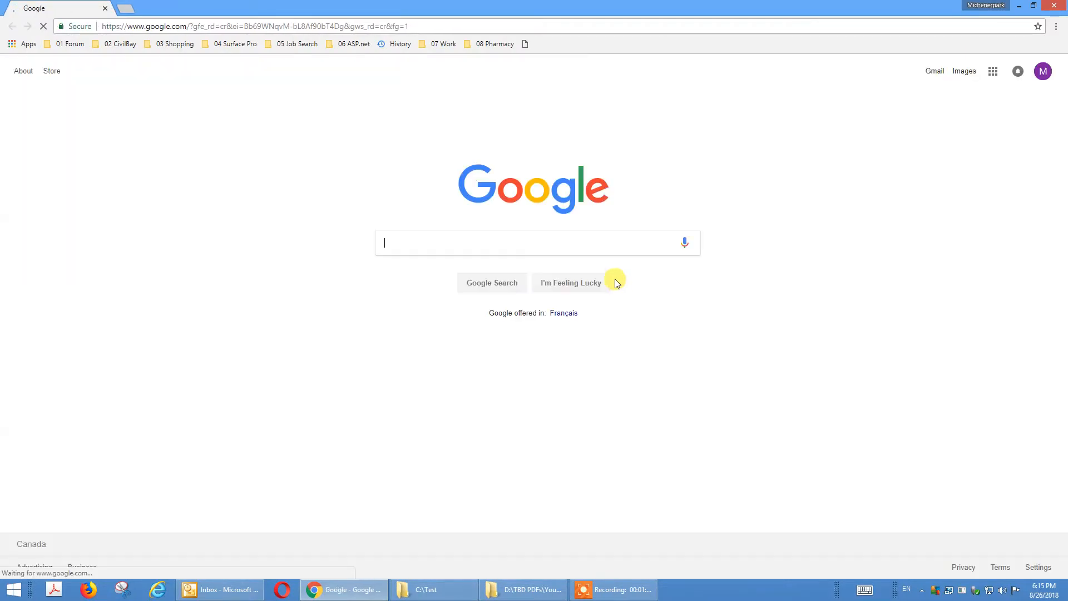
click(554, 243)
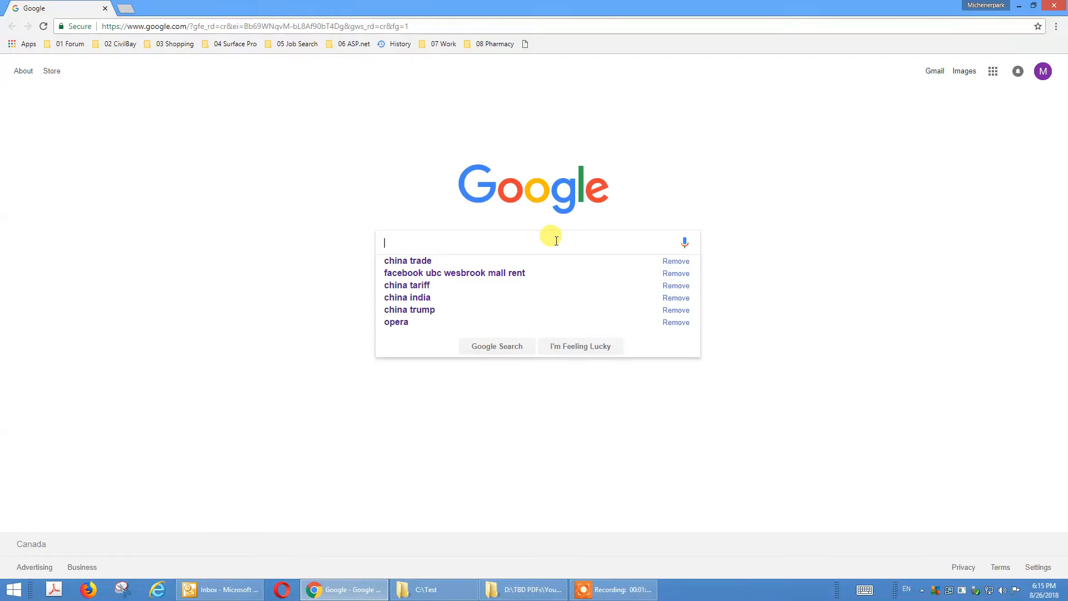
text(opera)
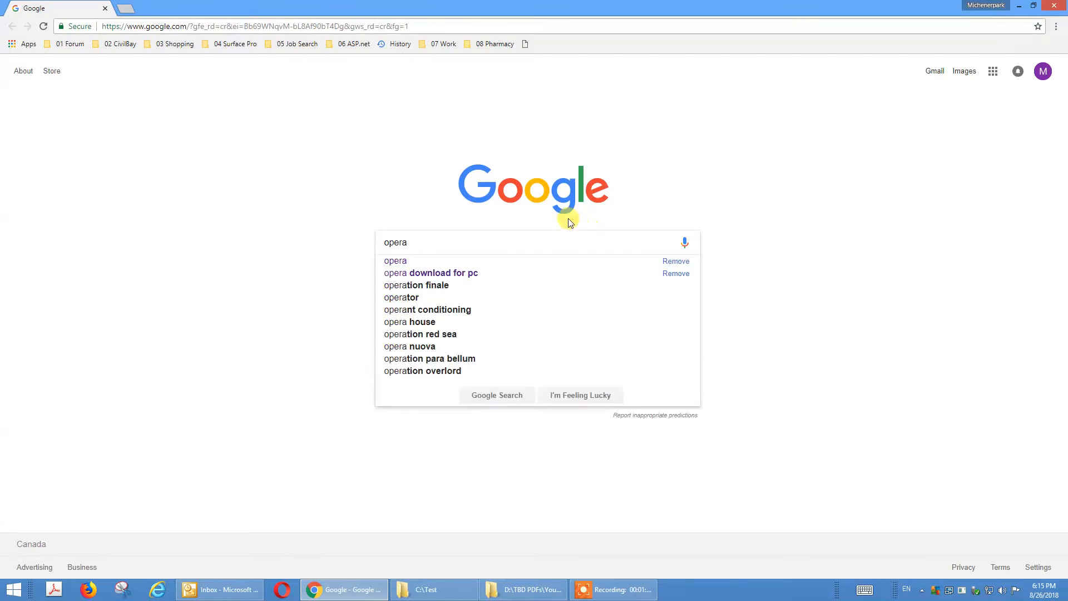
click(708, 198)
click(498, 283)
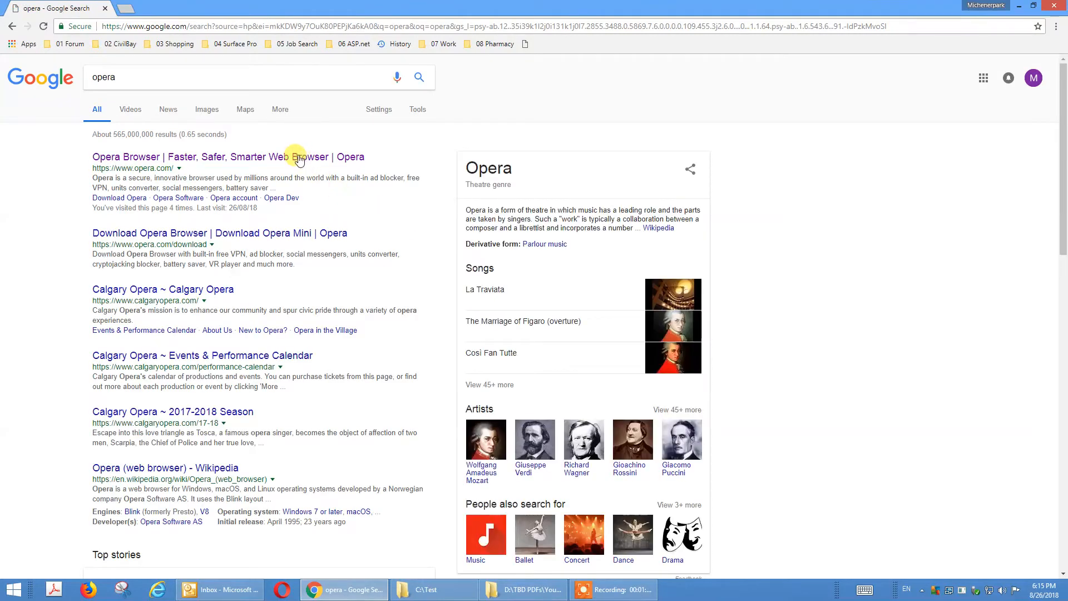
click(299, 158)
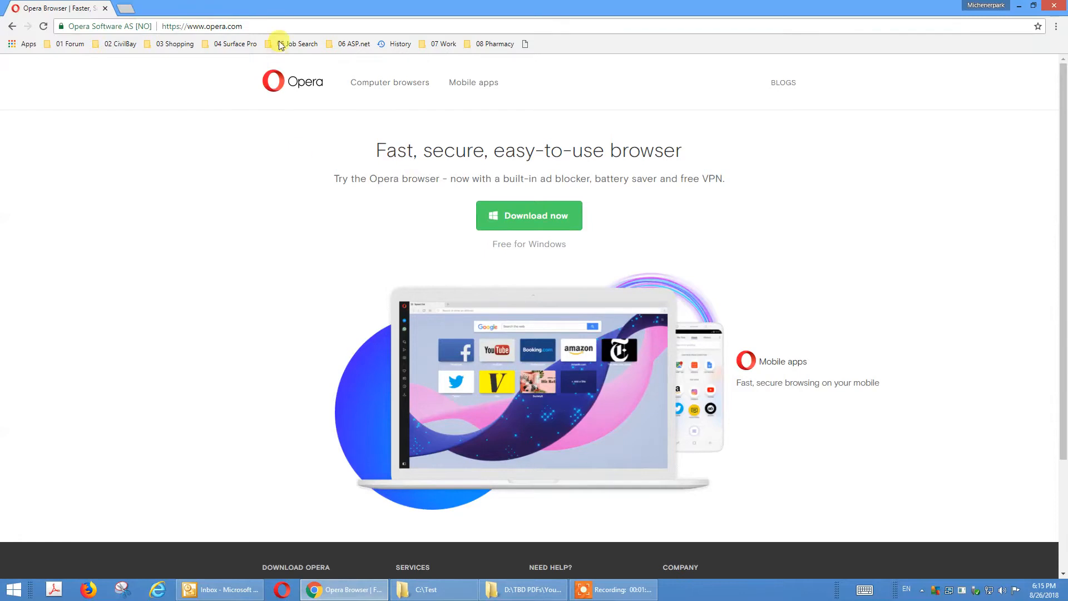
- Check the Opera website's address and close the browser window
click(264, 28)
click(262, 28)
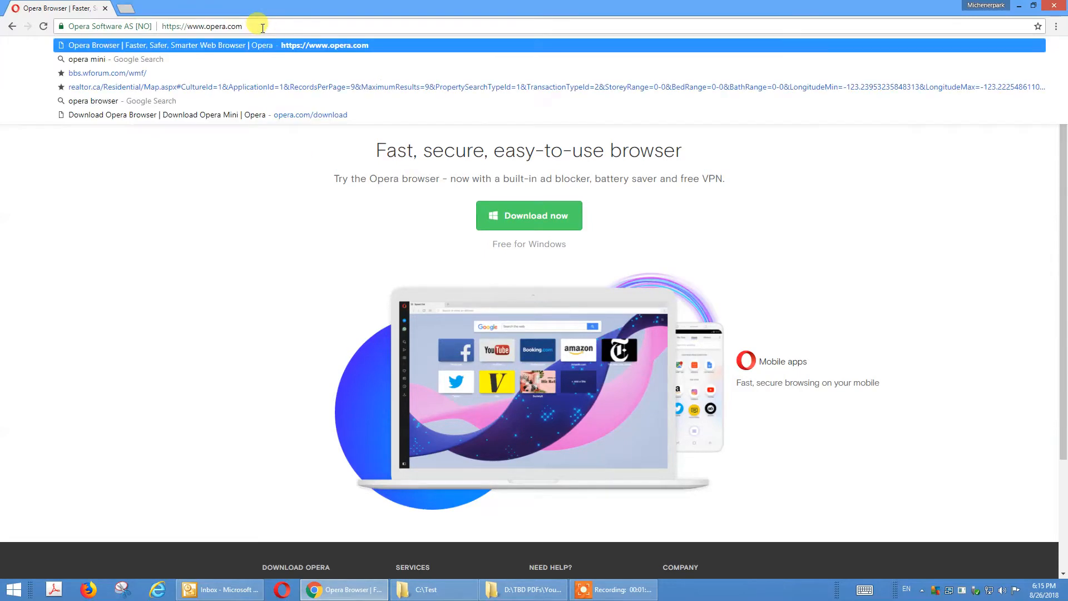
click(200, 255)
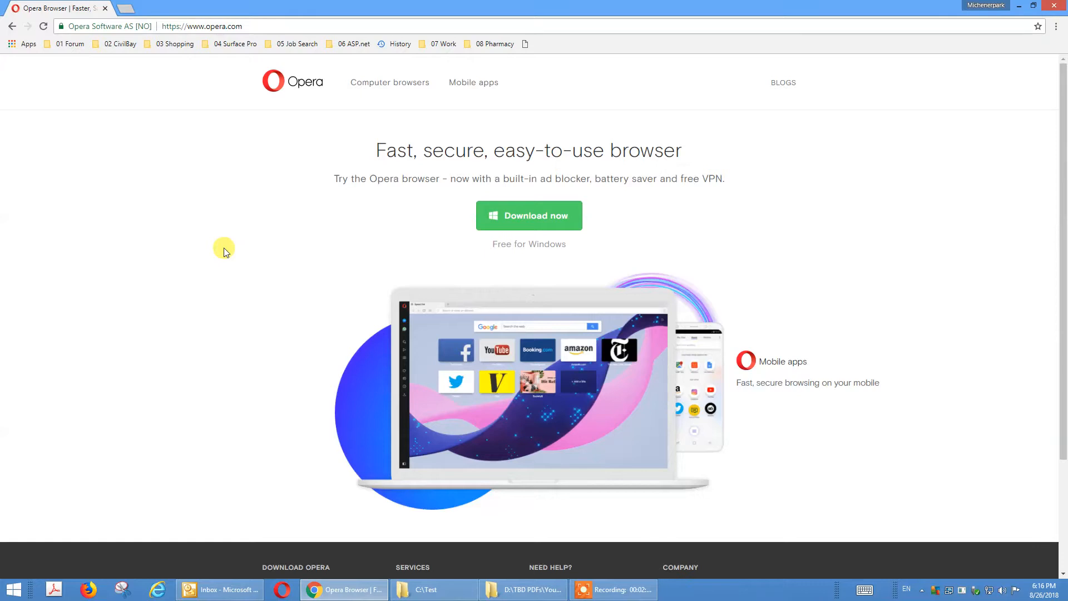
click(1055, 8)
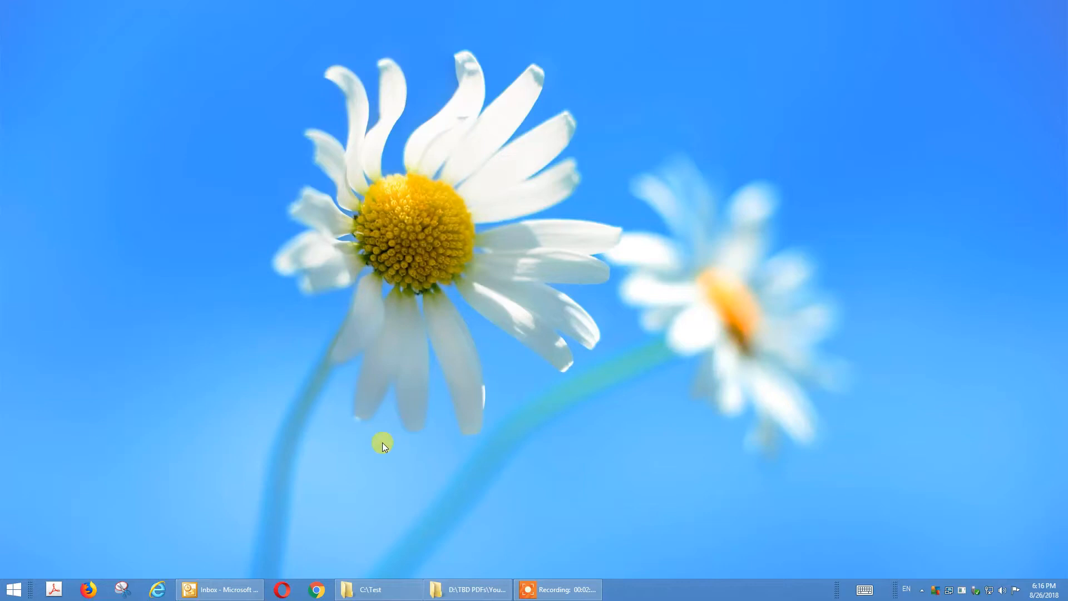
- Open a new Google Chrome window and load the steel connection design application at asp.civilbay.com/connect
click(315, 589)
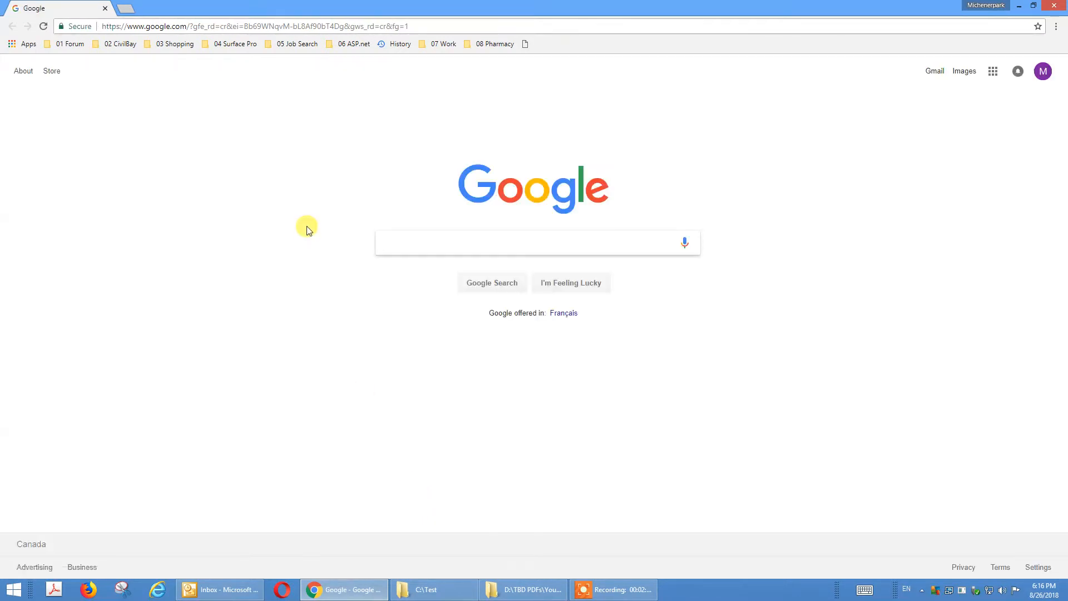
click(272, 27)
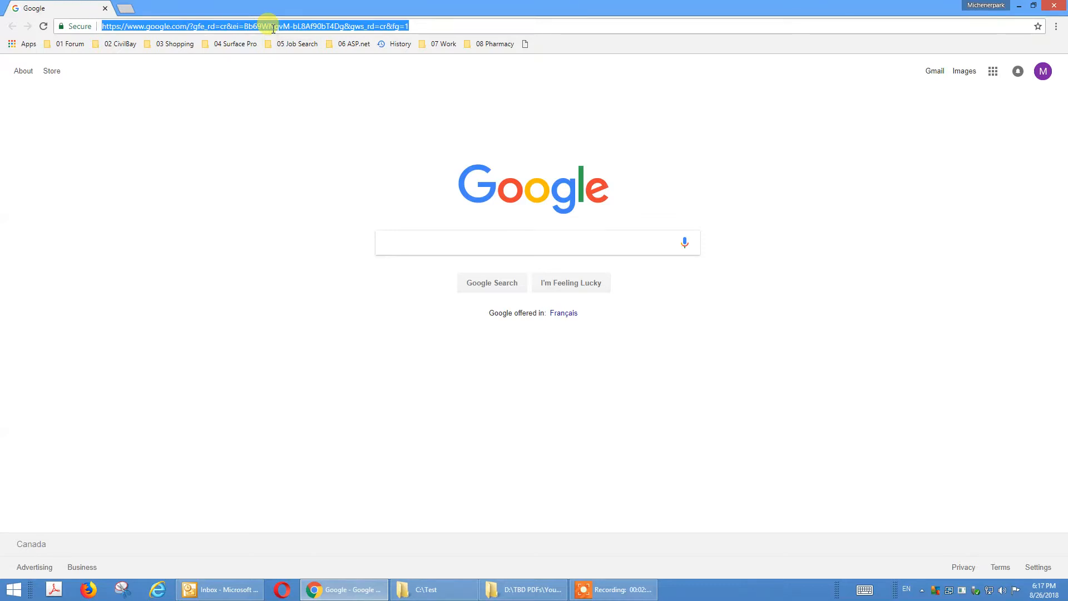
text(asp.c)
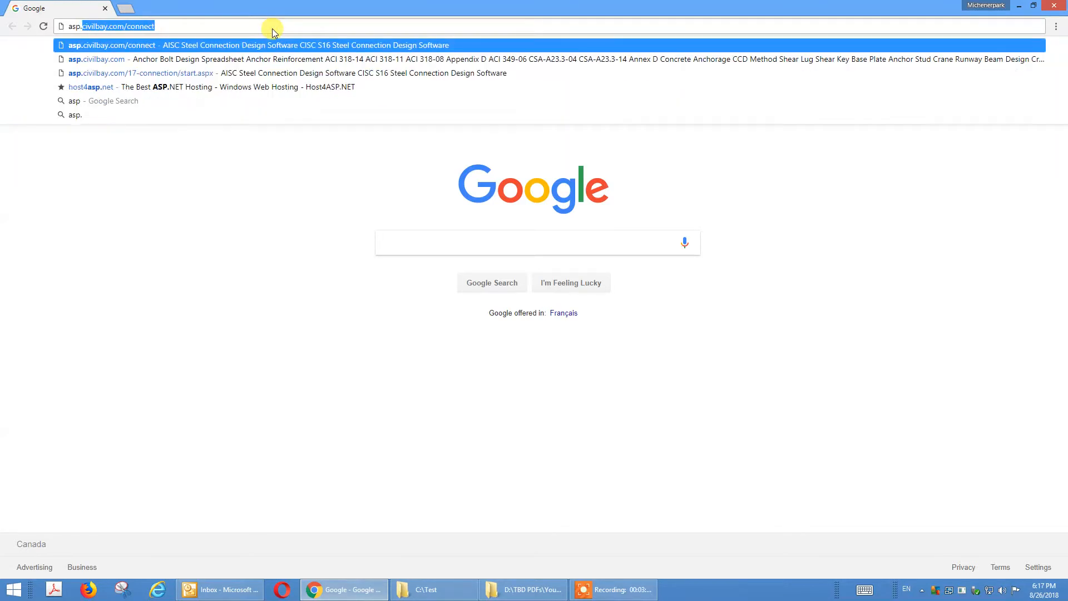
text(ivilba)
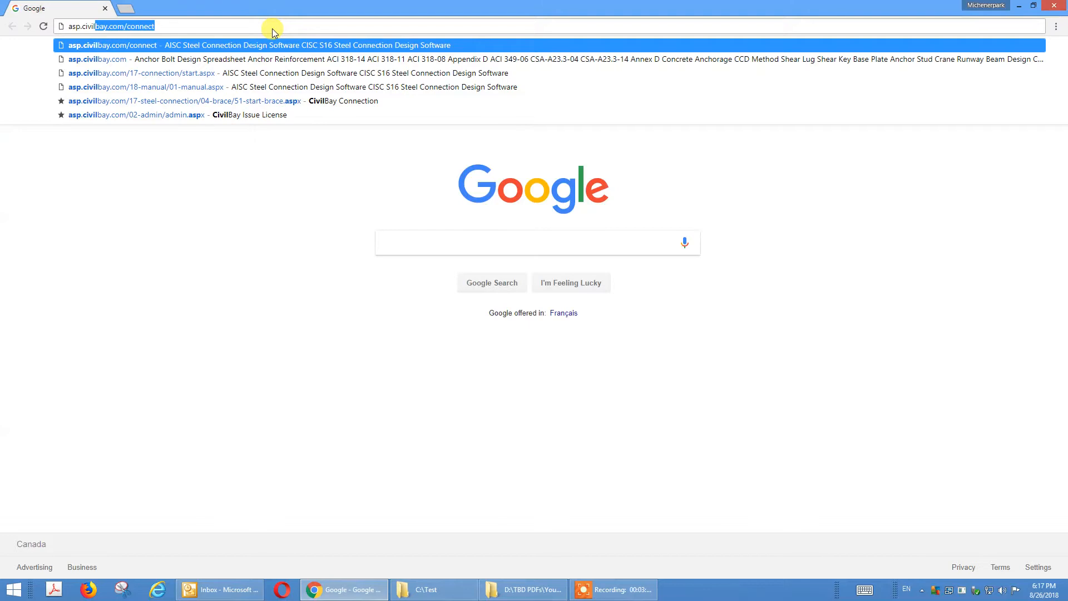
click(157, 26)
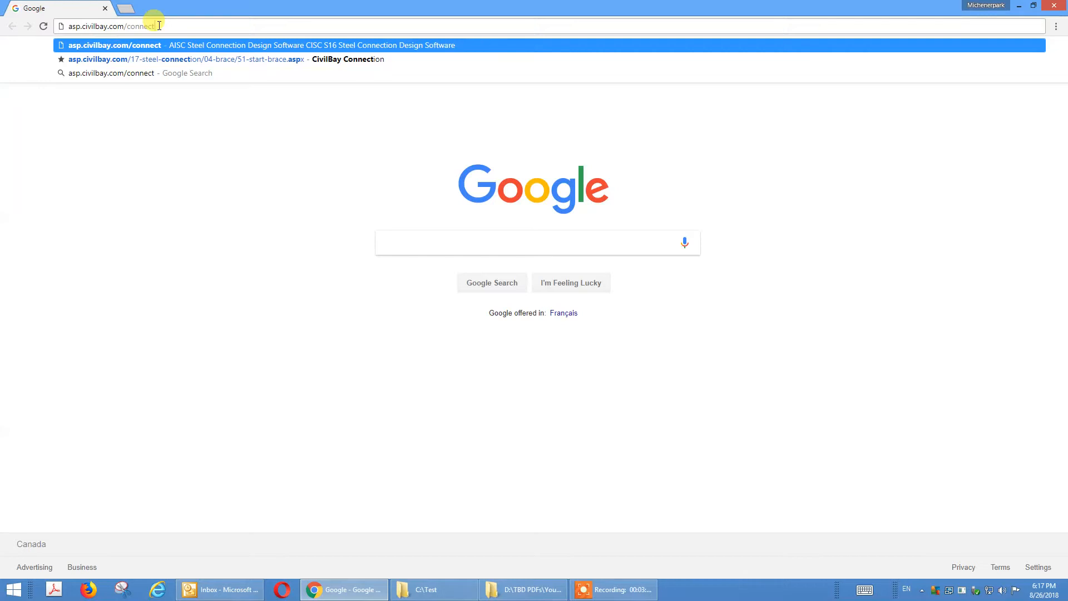
key(Return)
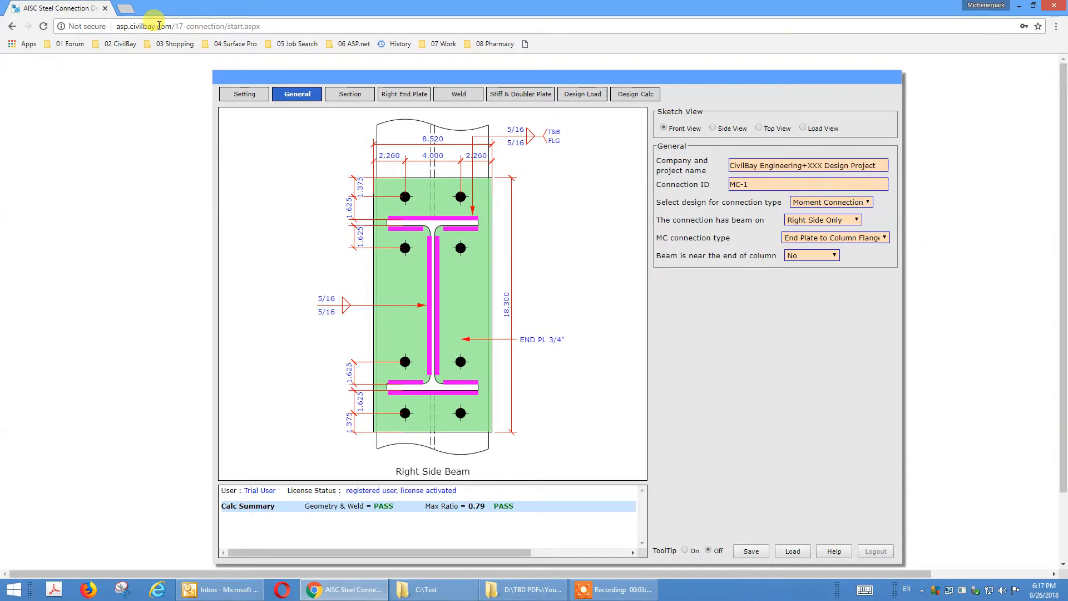
- View the moment connection sketch from the side, and return it to the front view
drag(433, 74, 427, 67)
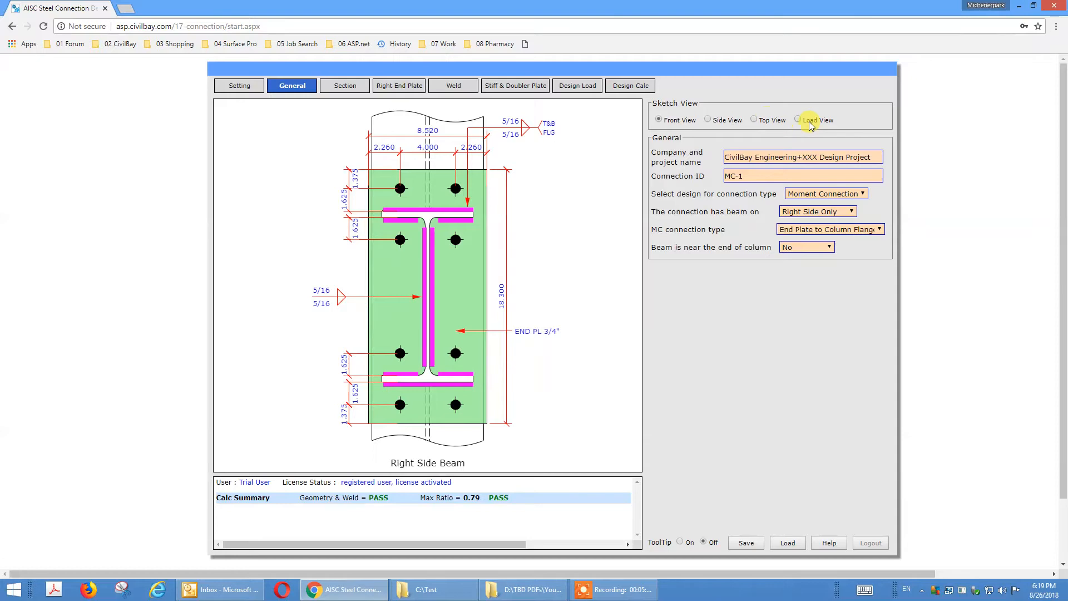
click(716, 120)
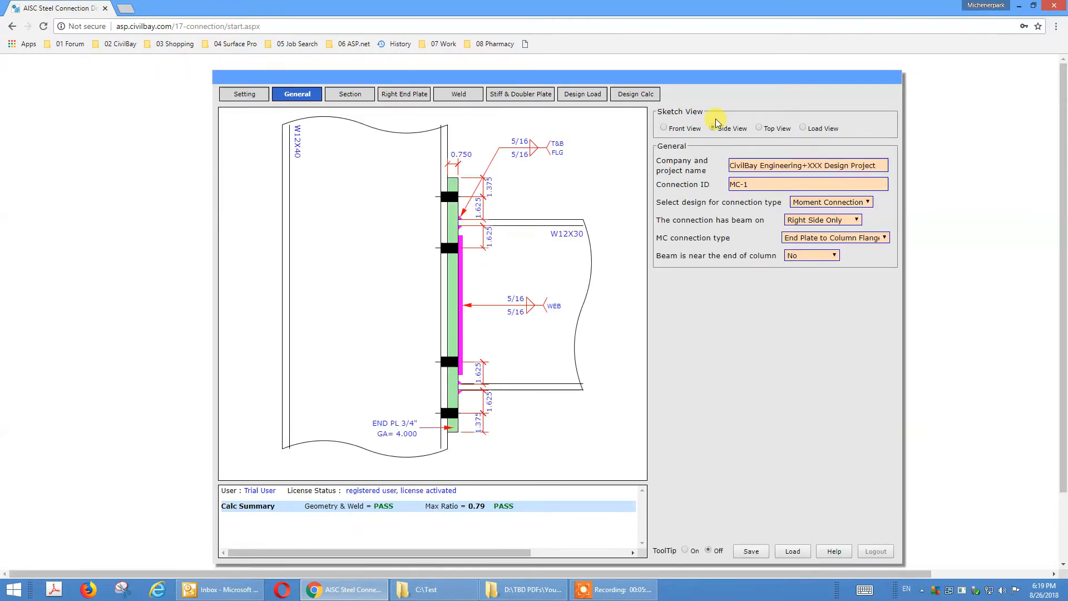
click(674, 130)
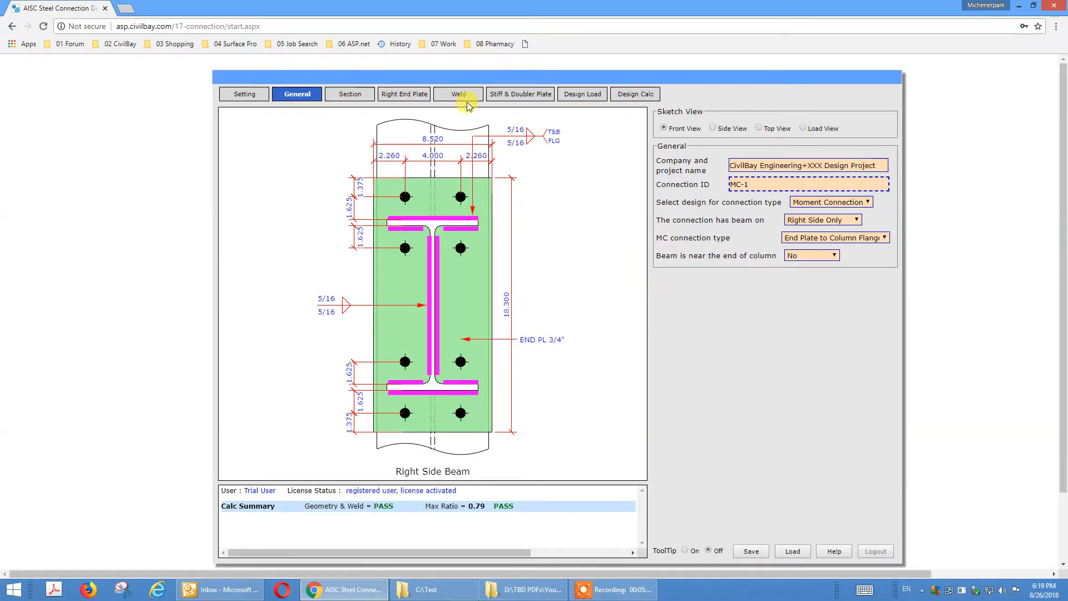
key(shift+Tab)
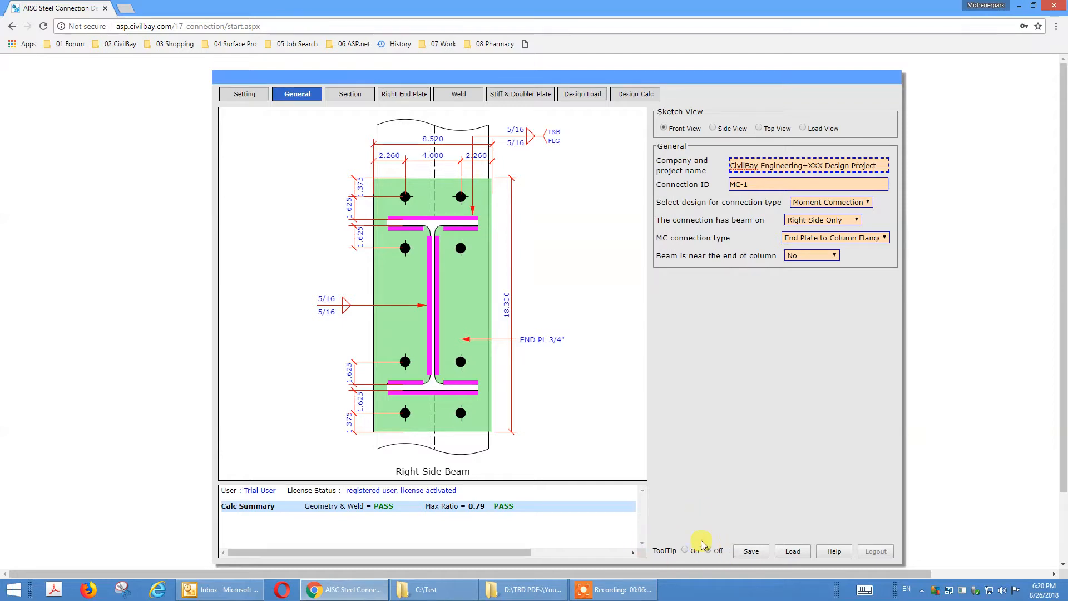
click(770, 551)
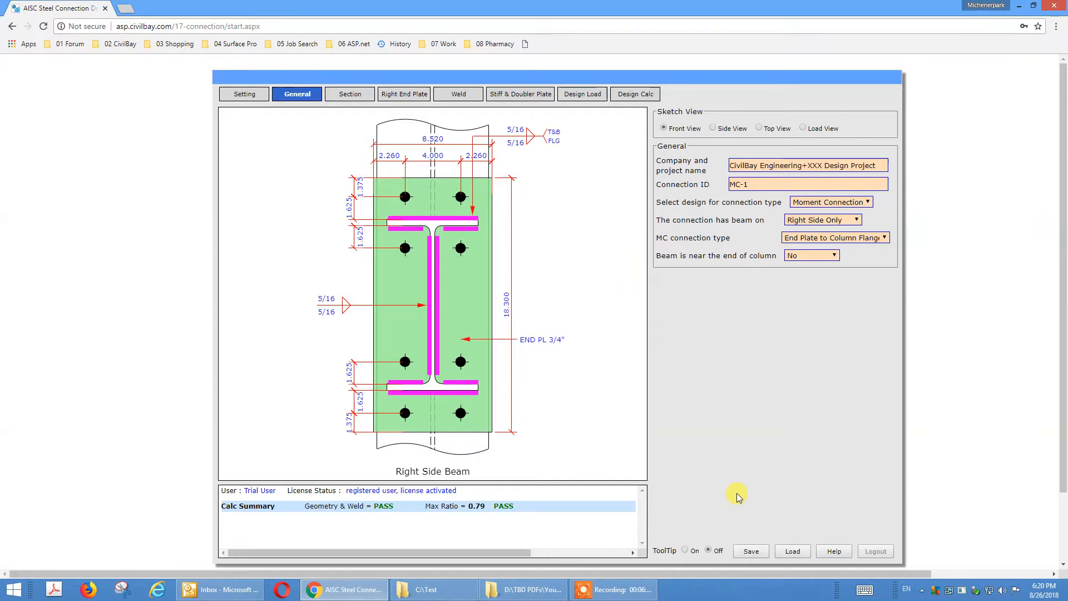
click(802, 184)
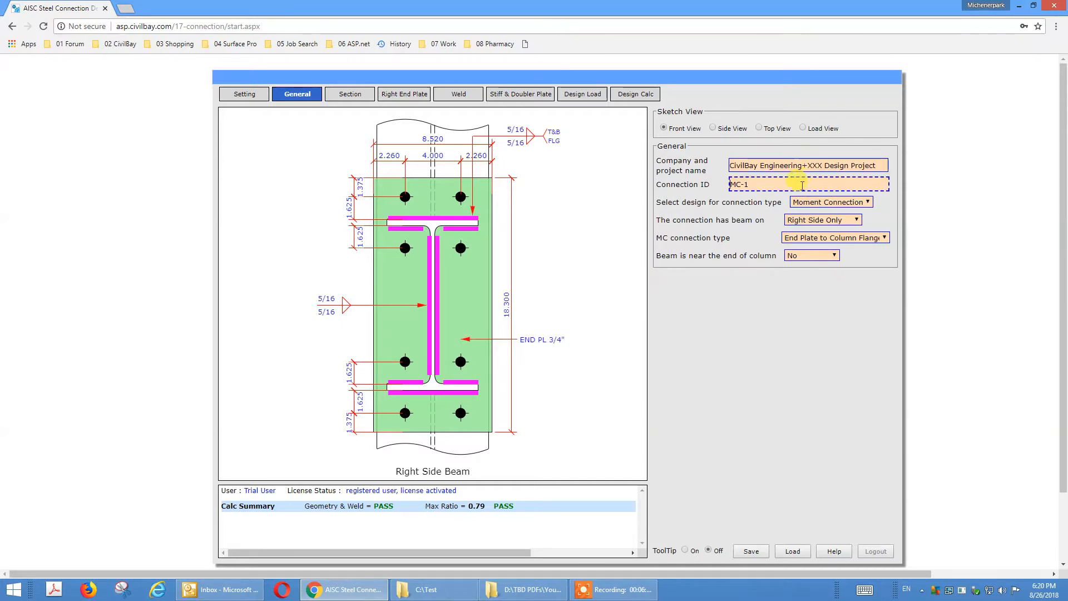
click(732, 358)
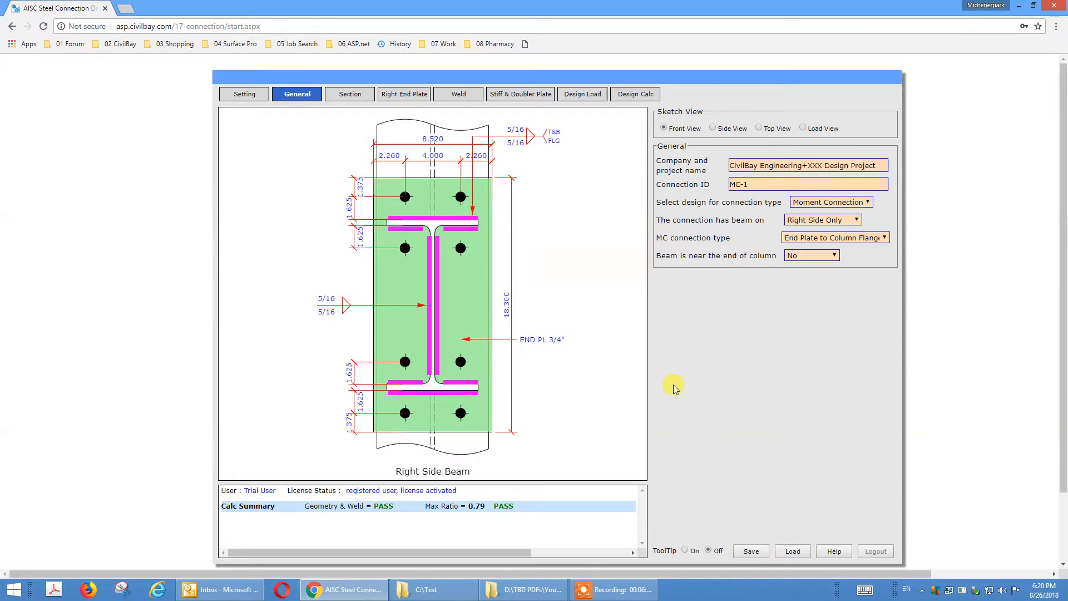
- Turn on tooltips in the right end plate settings and bring up the guide for the extended bolt pattern
click(399, 96)
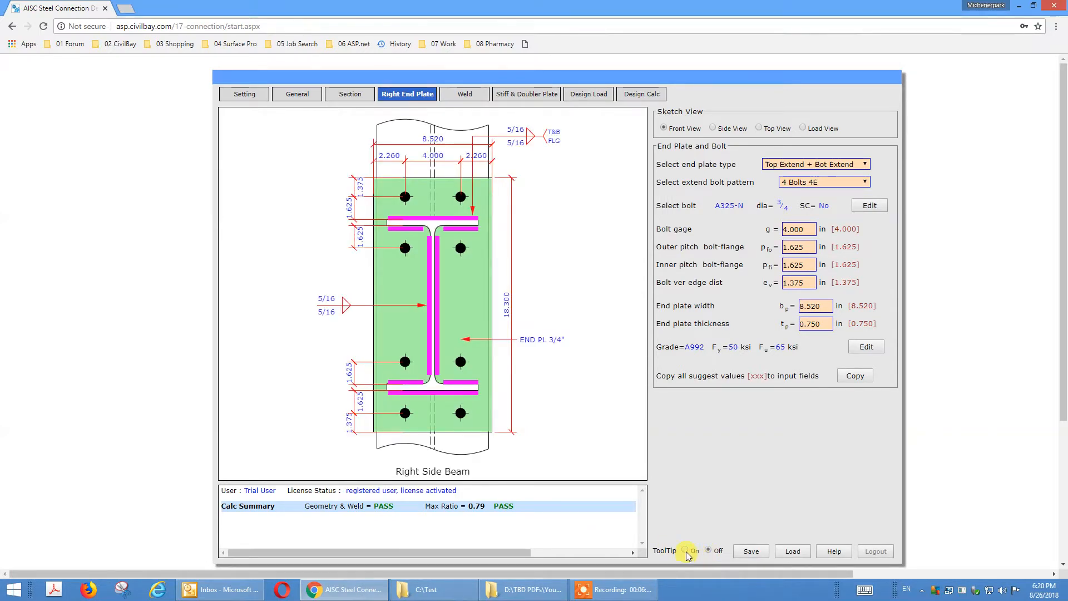
click(685, 550)
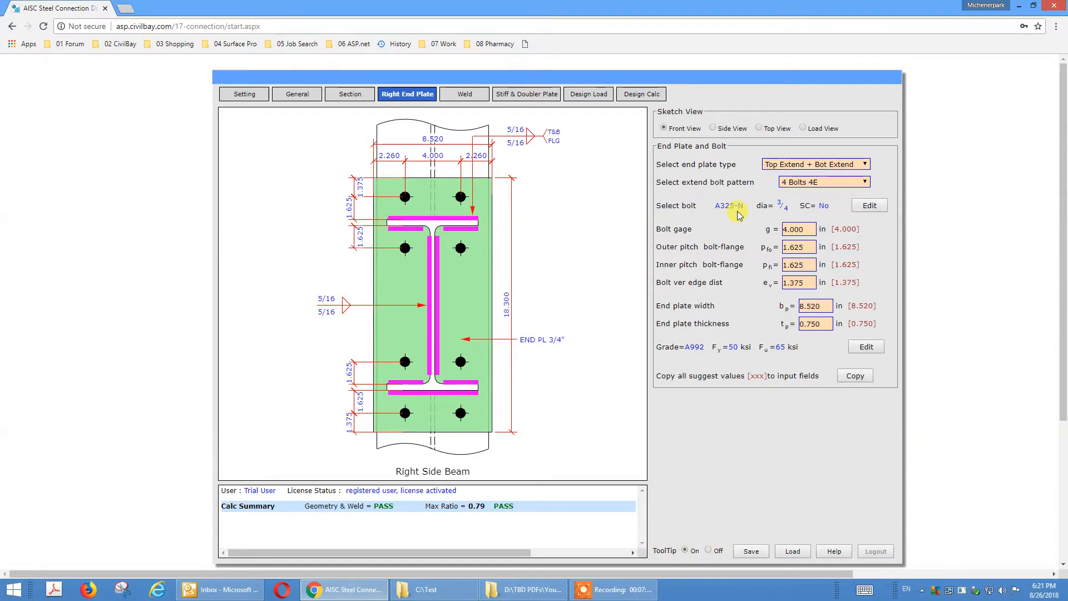
click(799, 182)
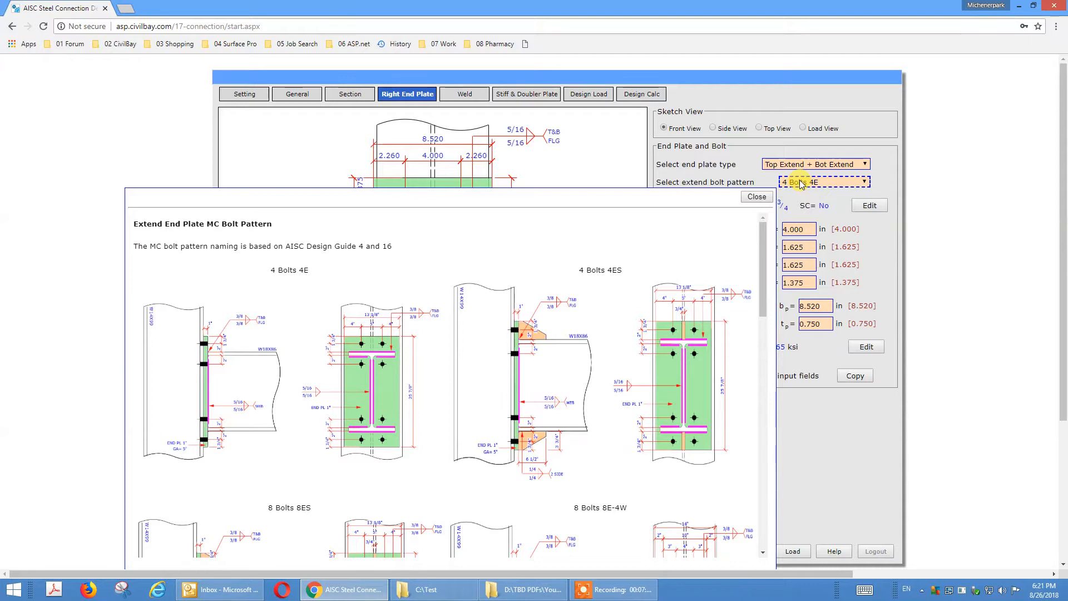
- Examine the available extended bolt patterns alongside their reference diagrams, and dismiss the guide without changing the 4 Bolts 4E pattern
click(801, 182)
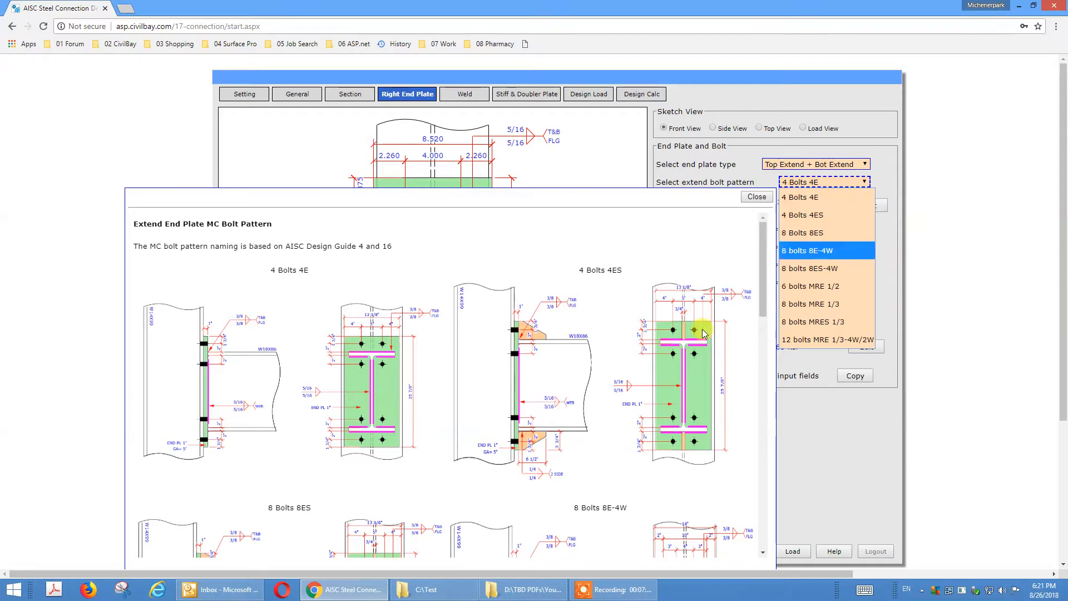
click(820, 251)
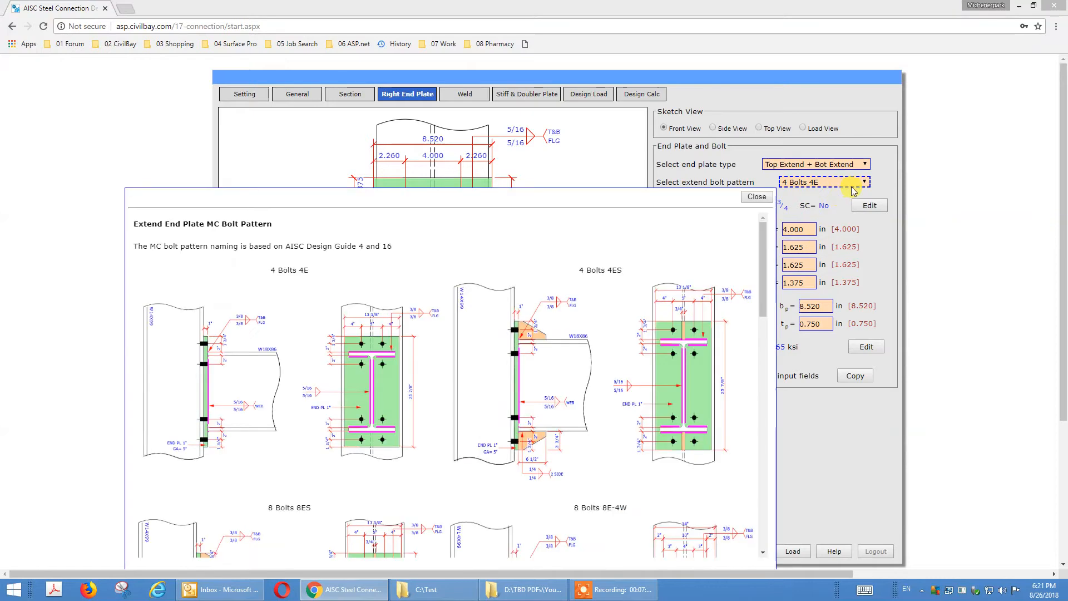
click(853, 188)
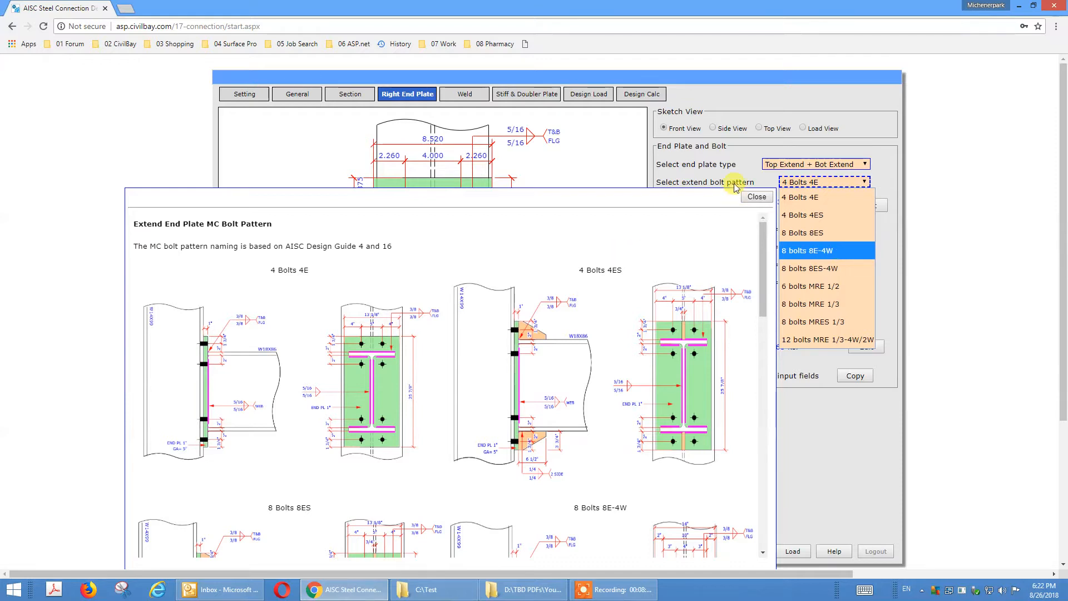
scroll(763, 245, down, 2)
scroll(759, 239, up, 3)
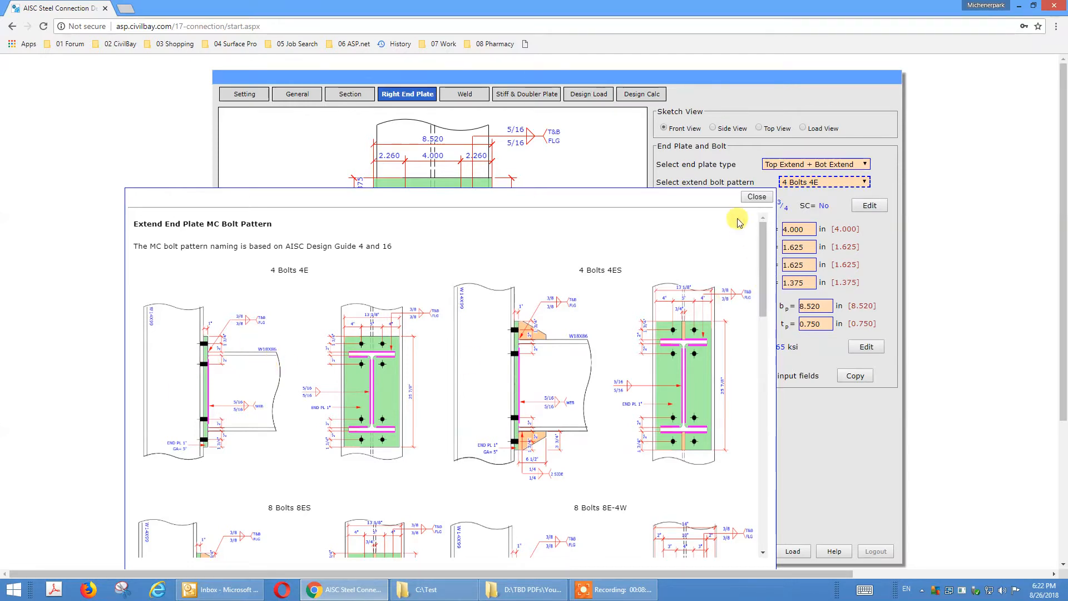
mouse_move(762, 261)
mouse_down()
mouse_move(756, 428)
mouse_move(760, 242)
mouse_up()
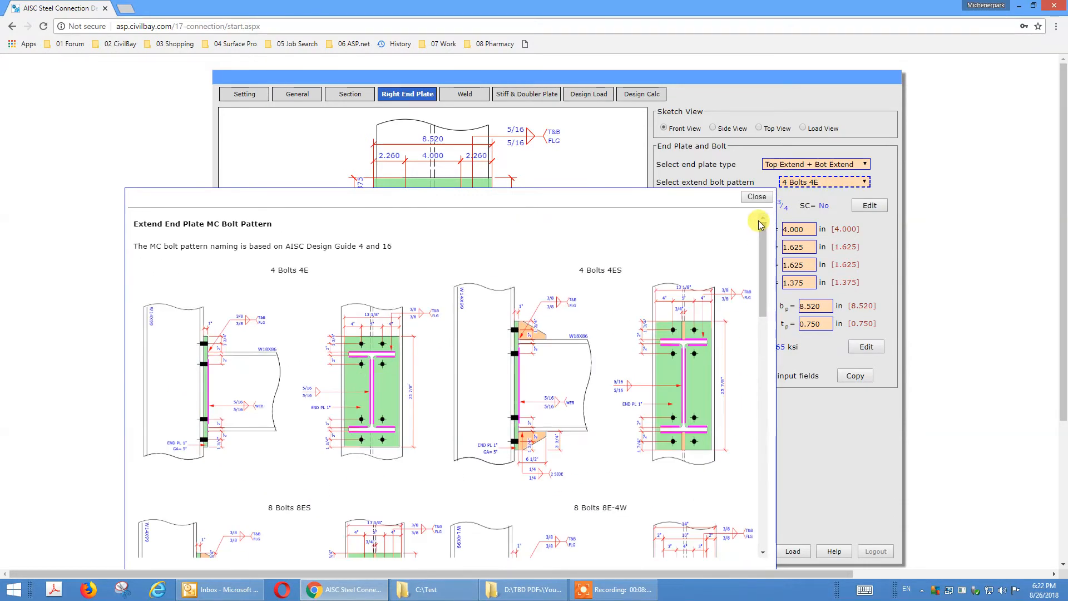
click(699, 169)
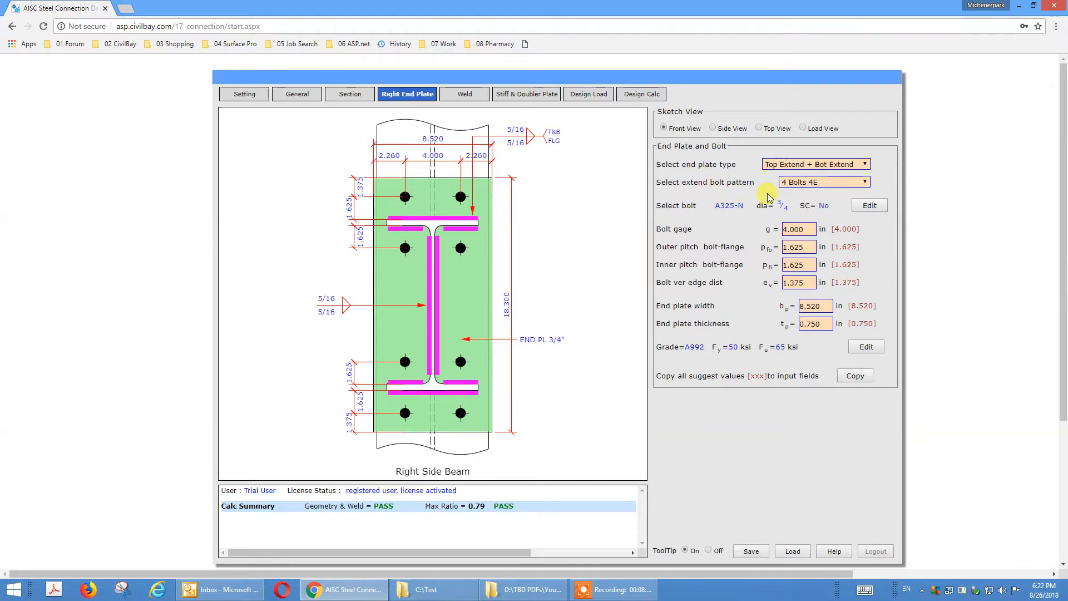
- Show the extended bolt pattern tooltip guide twice more, dismissing it each time
click(804, 183)
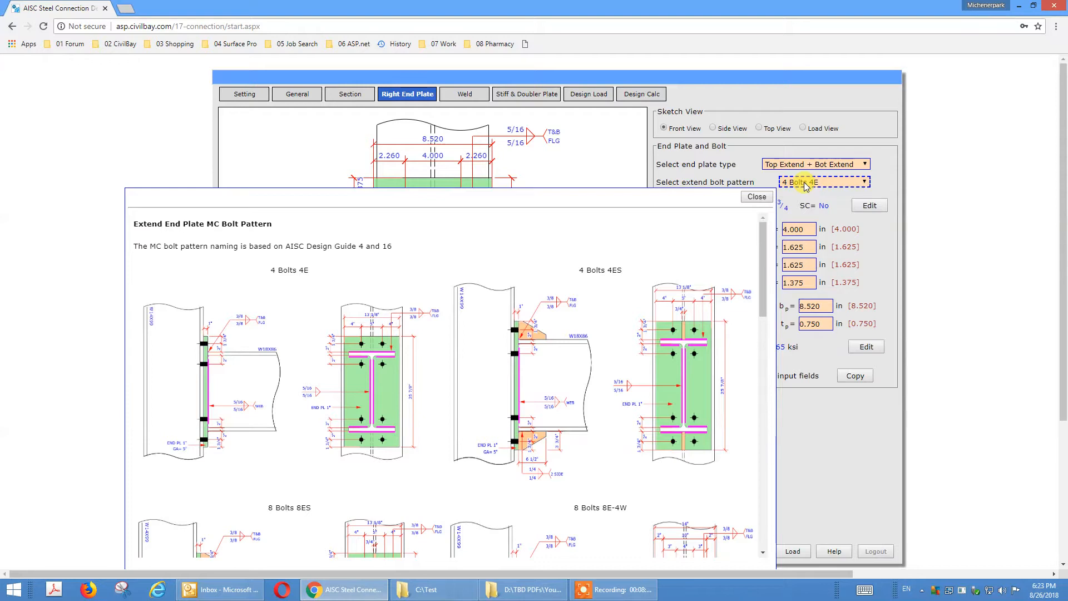
click(704, 179)
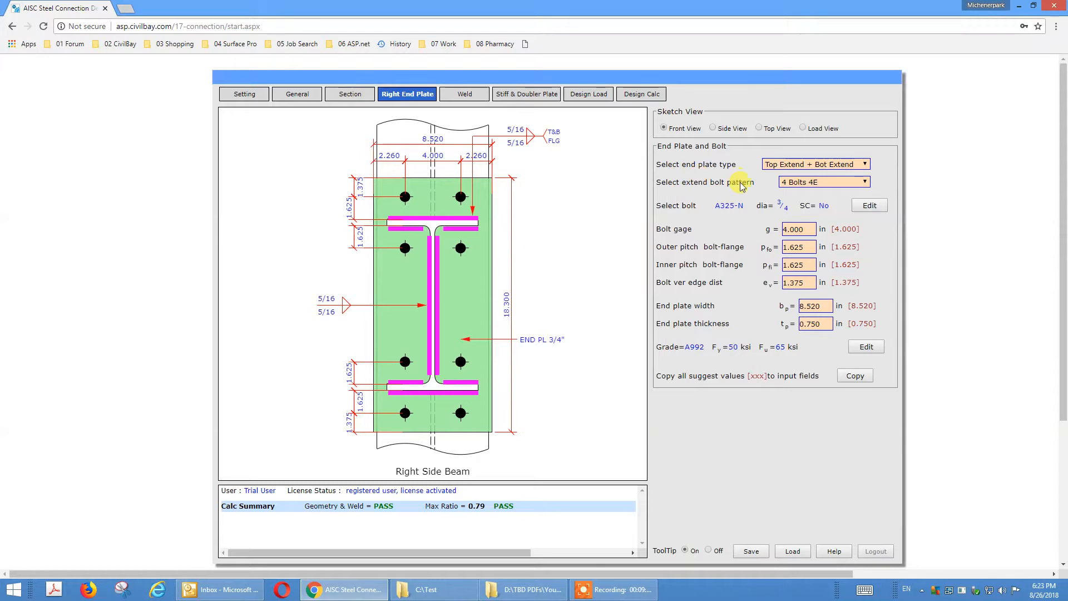
click(805, 182)
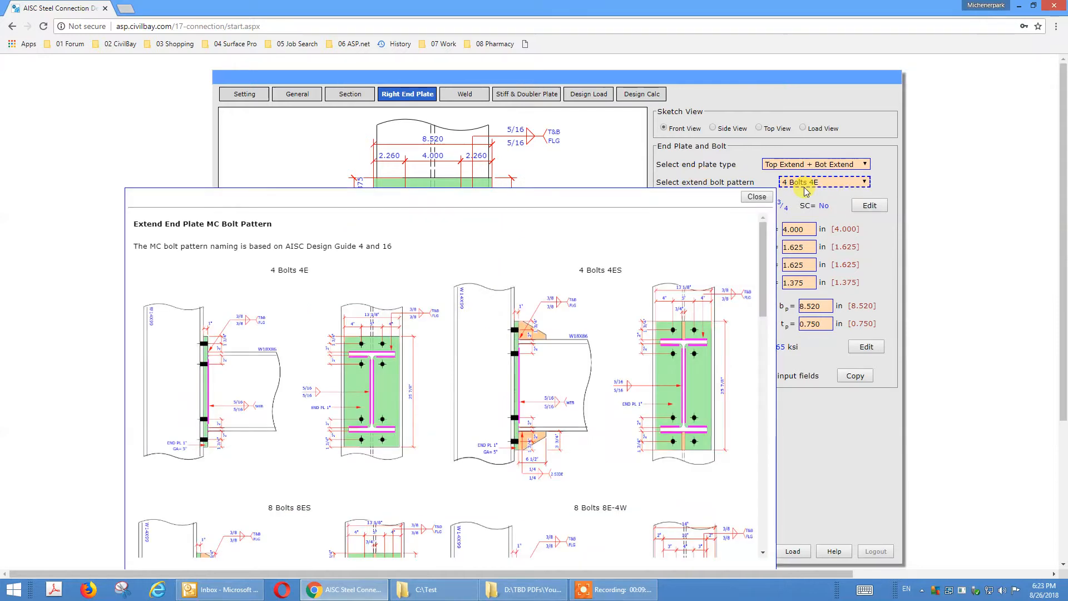
click(731, 180)
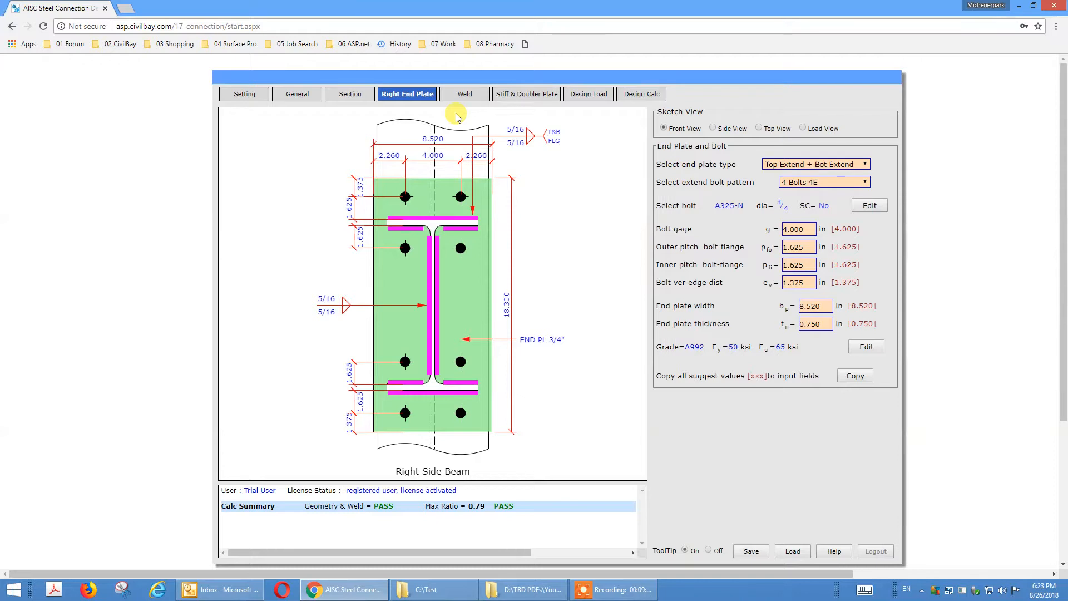
- Bring up the extended bolt pattern guide once more and dismiss it
click(790, 185)
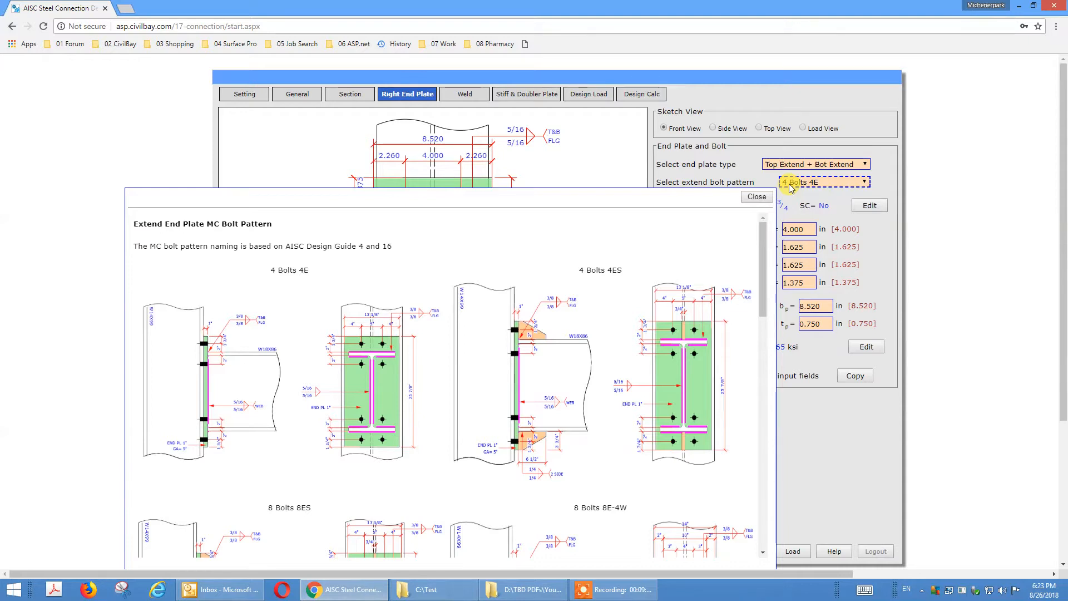
click(714, 176)
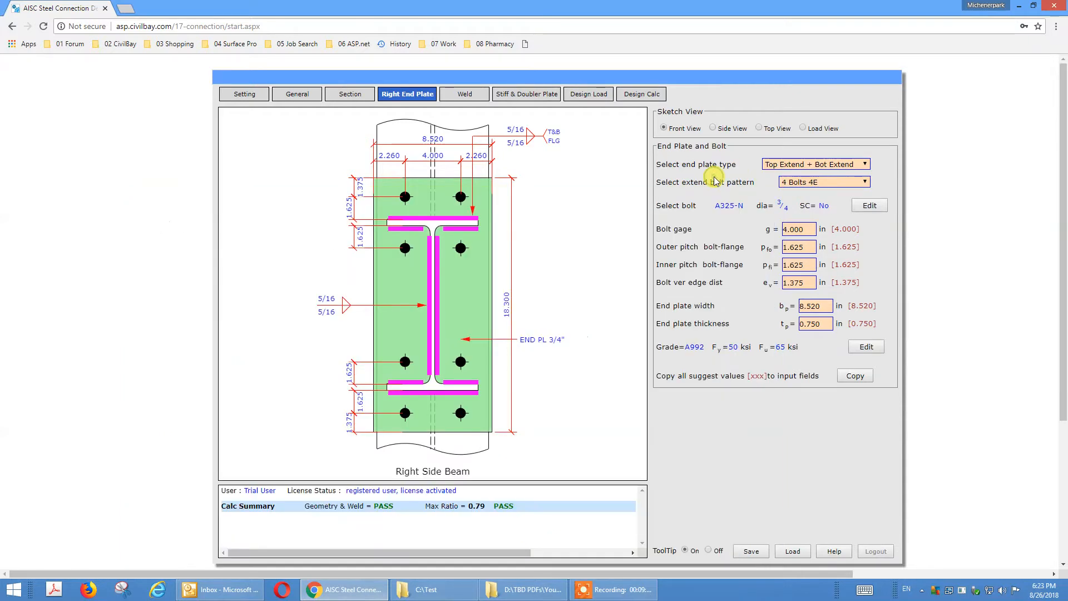
- Read the tooltips for bolt hole deformation and the LRFD/ASD load factor in the global project settings, and cancel without changes
click(243, 95)
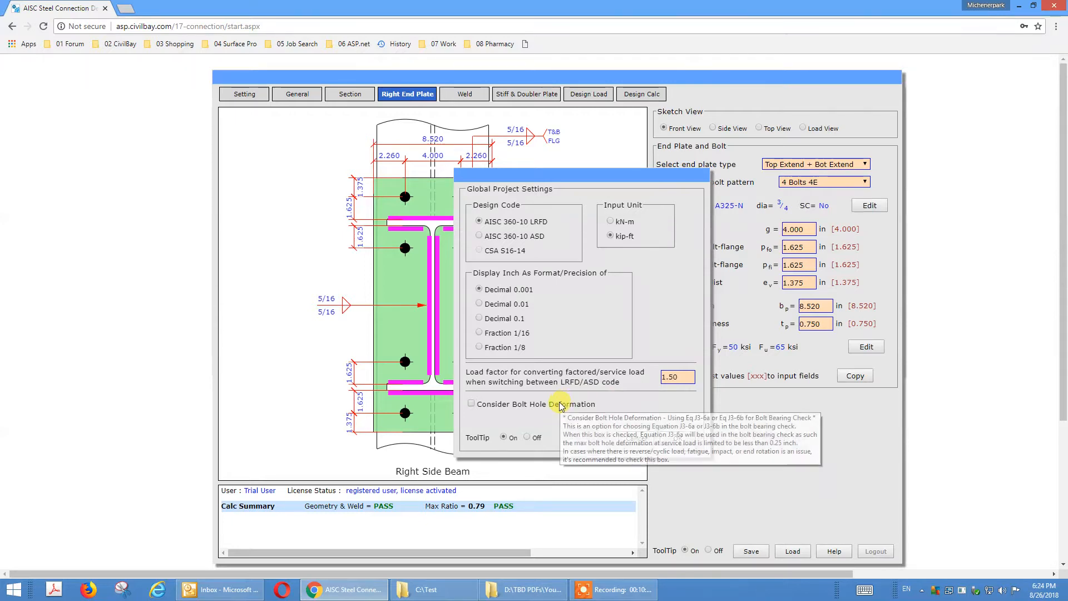
click(670, 376)
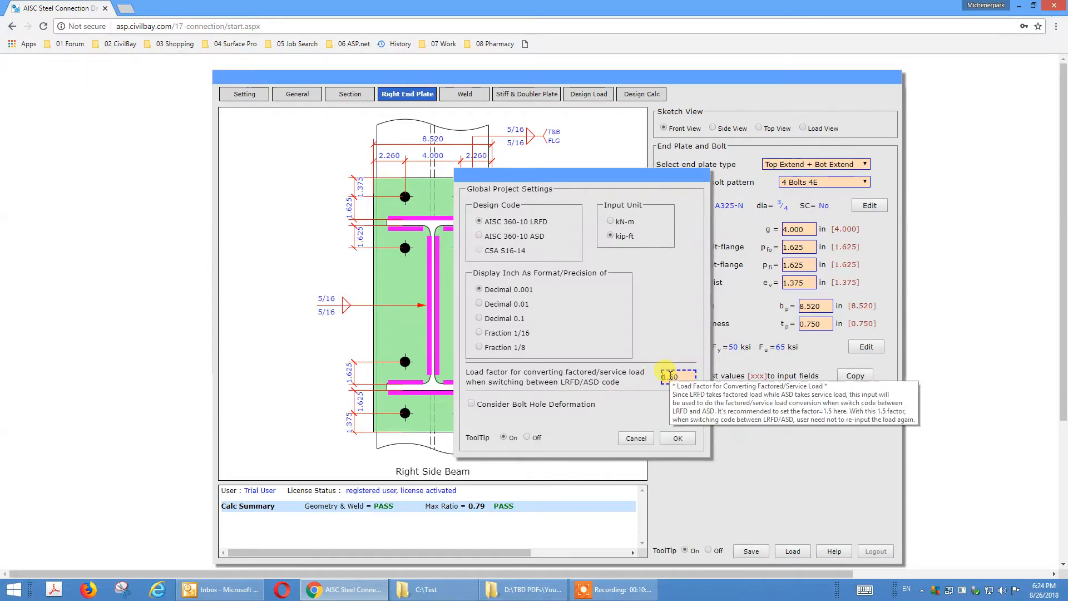
click(635, 438)
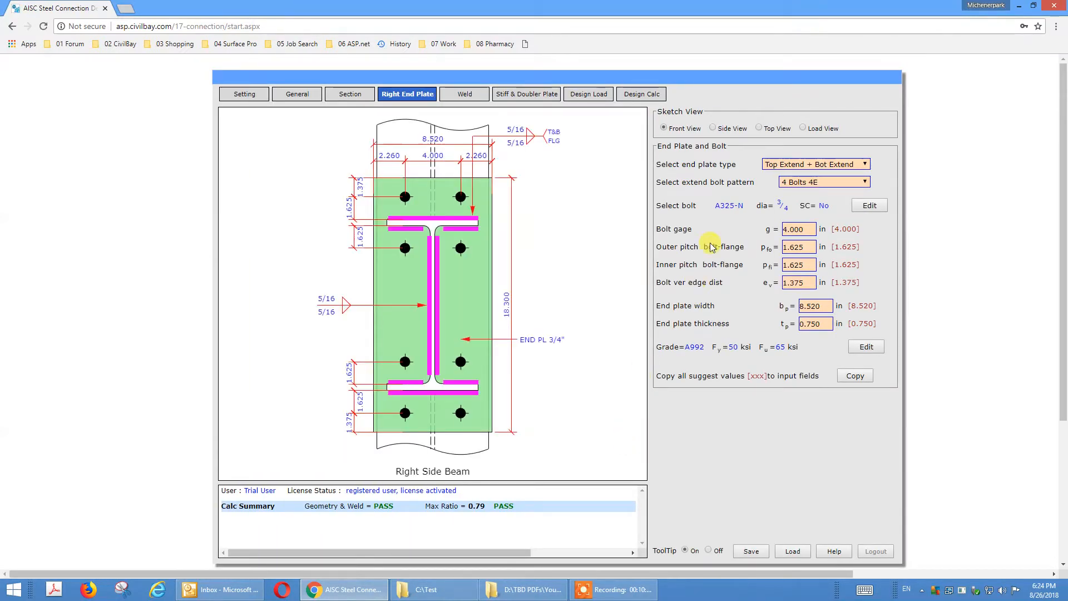
- Show and dismiss the extended bolt pattern guide again, and turn tooltips off for the right end plate inputs
click(793, 184)
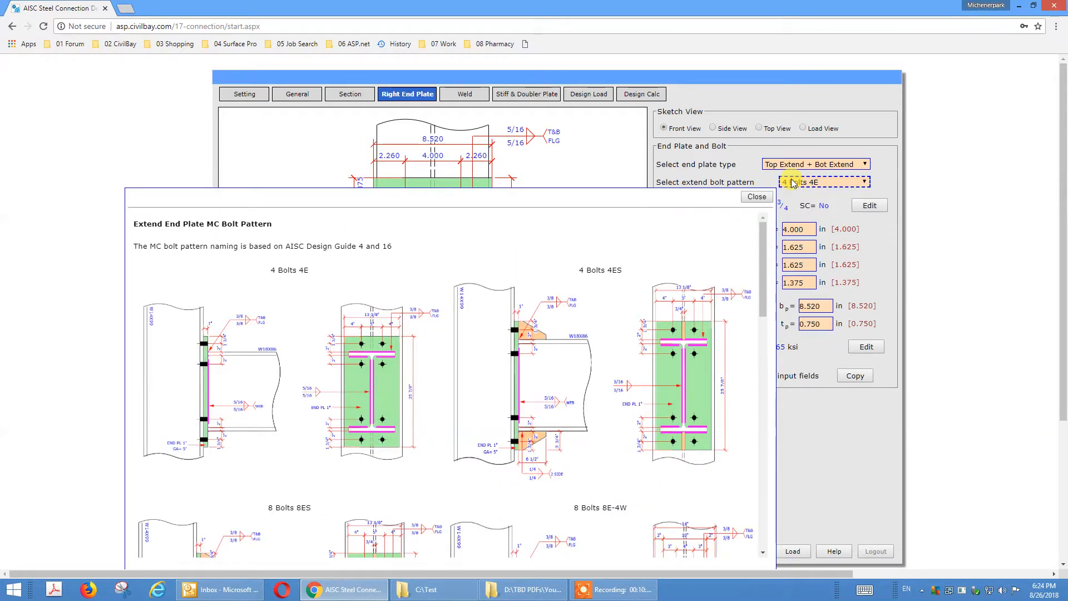
click(812, 203)
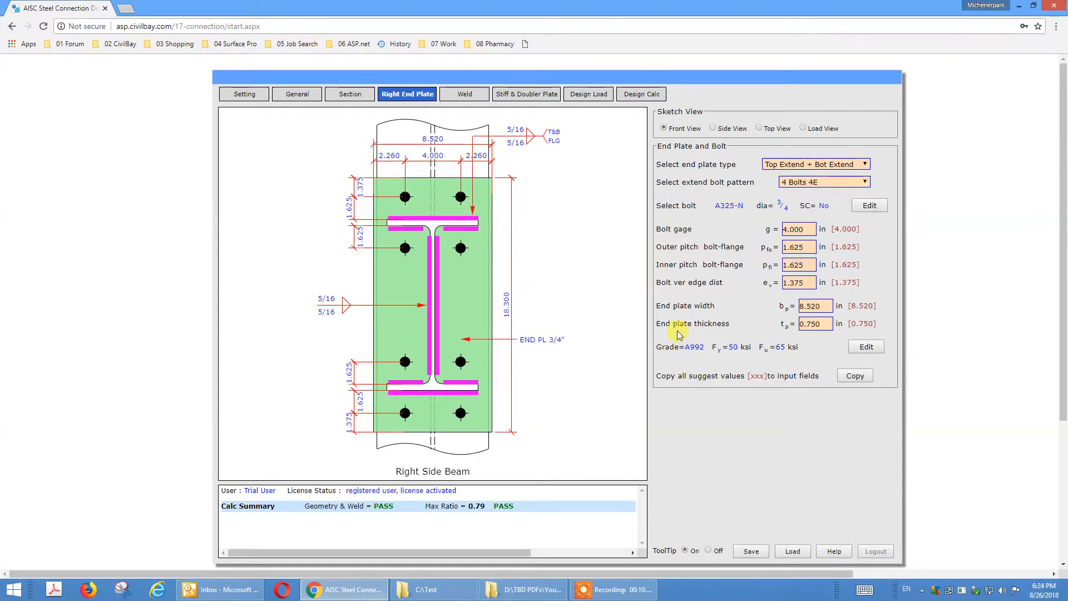
click(707, 550)
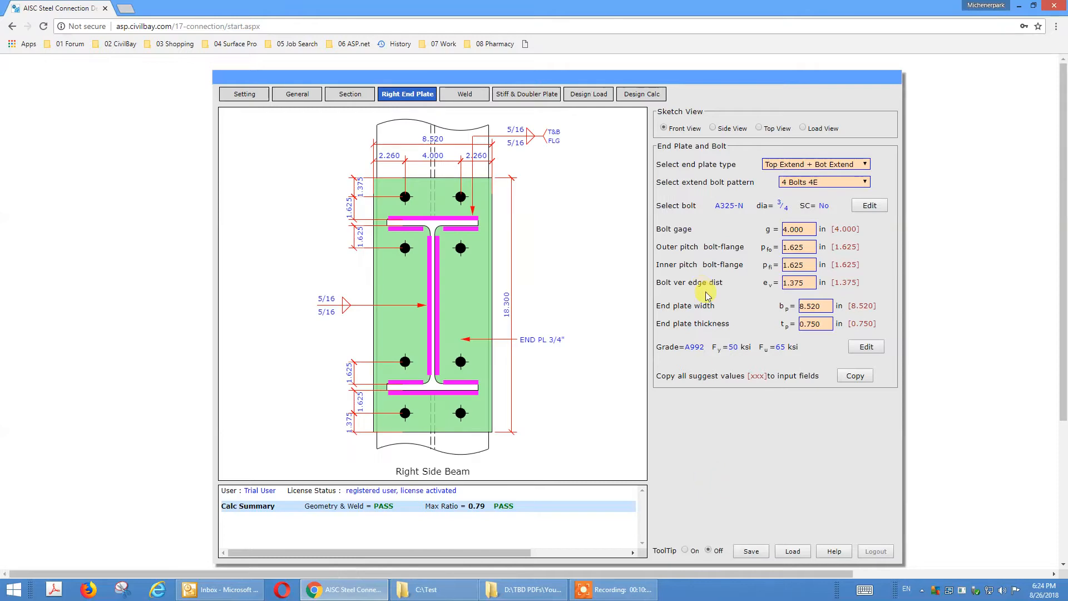
- Check the extended bolt pattern and bolt gage inputs with tooltips turned off
click(802, 184)
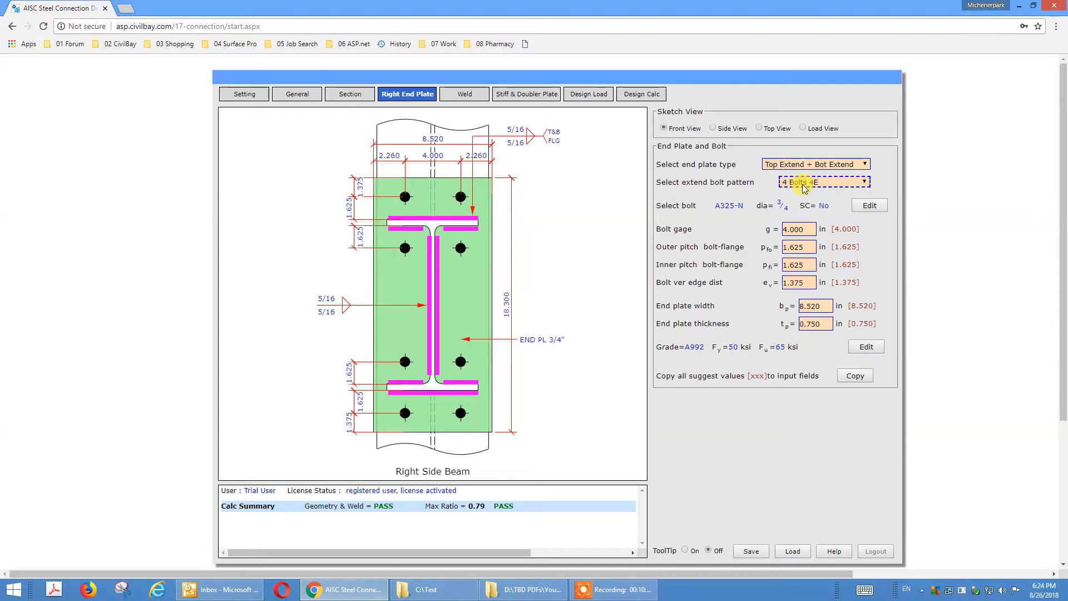
key(Tab)
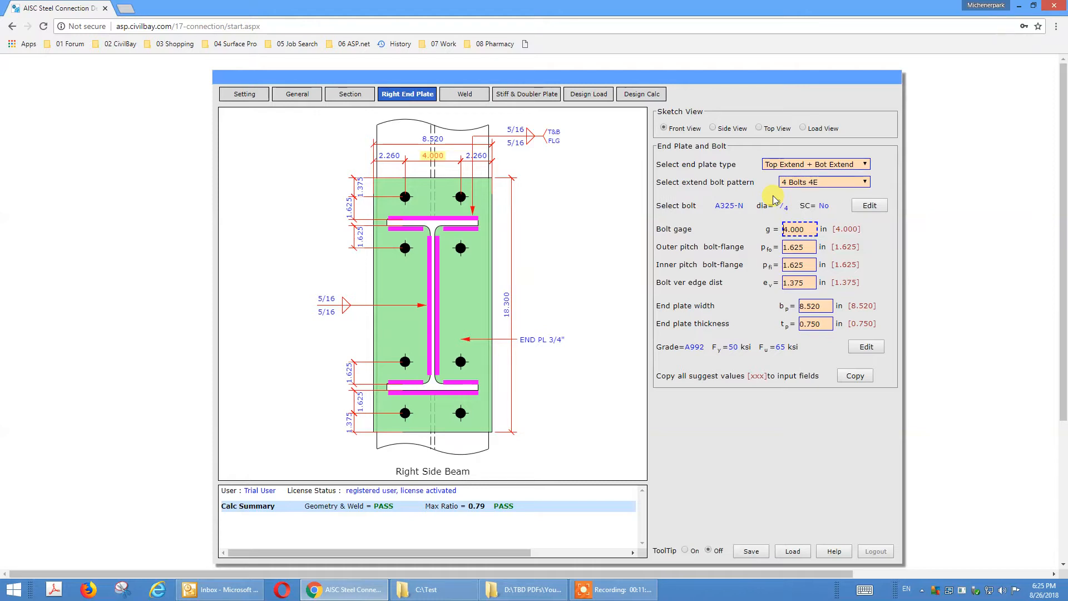
click(718, 219)
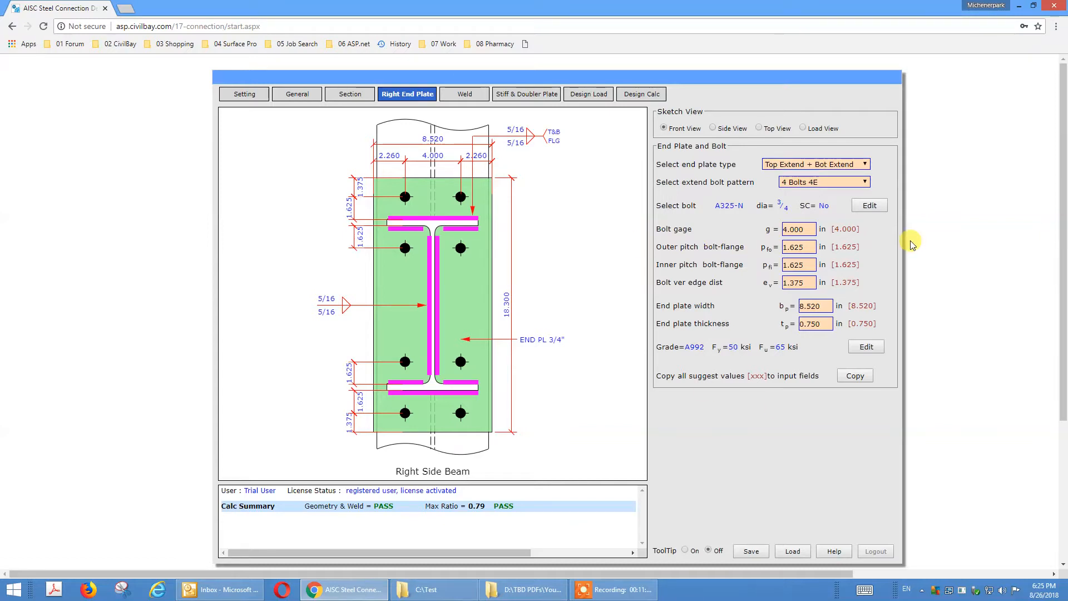
- Highlight the bolt gage, outer pitch, inner pitch and vertical edge distance dimensions one by one in the front view sketch
click(812, 229)
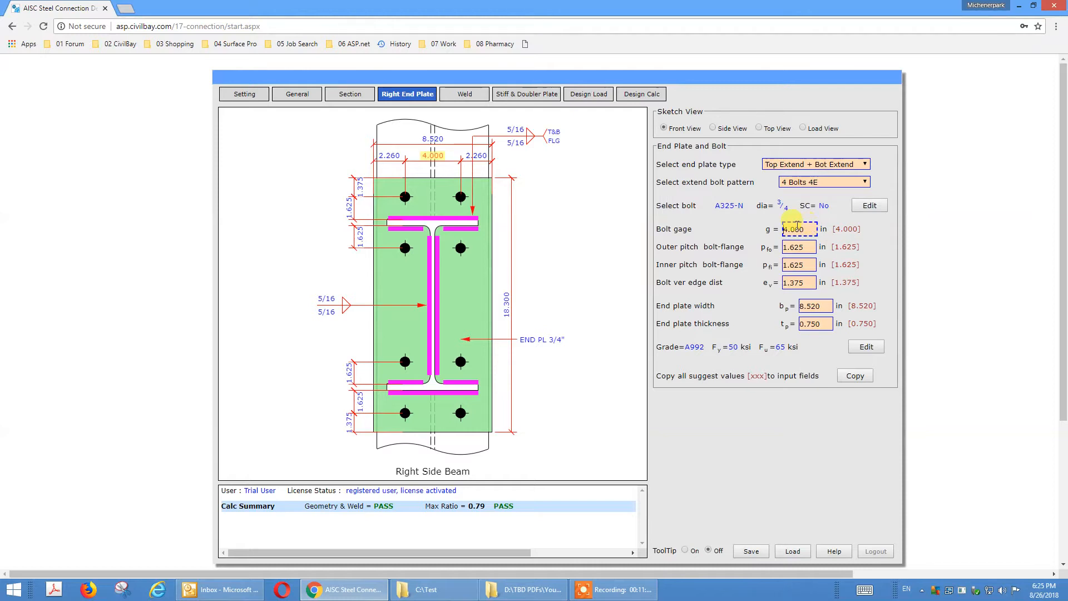
click(790, 249)
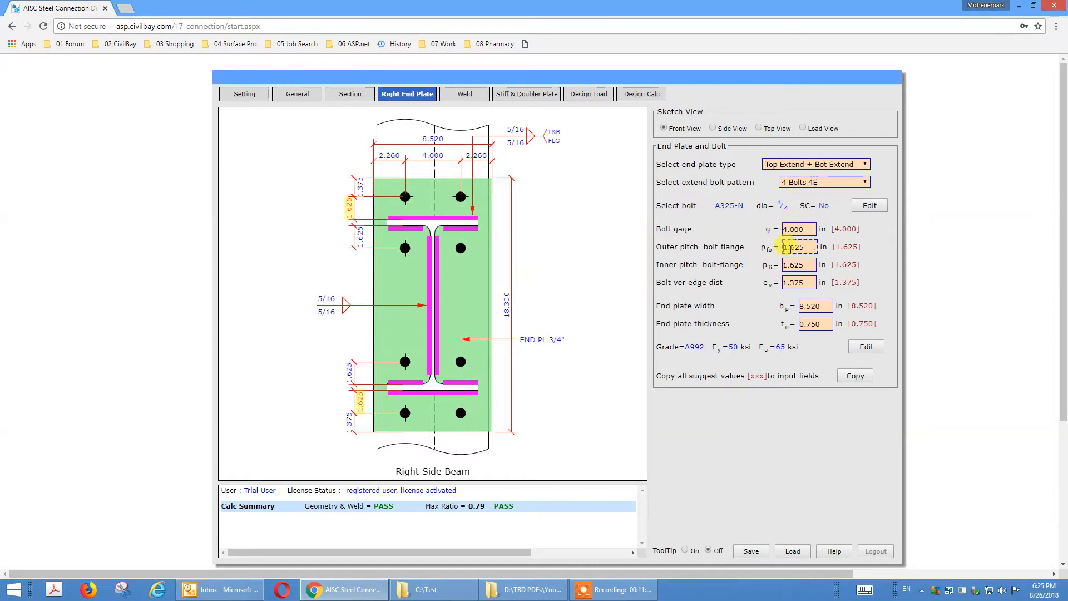
click(792, 264)
click(793, 283)
click(846, 266)
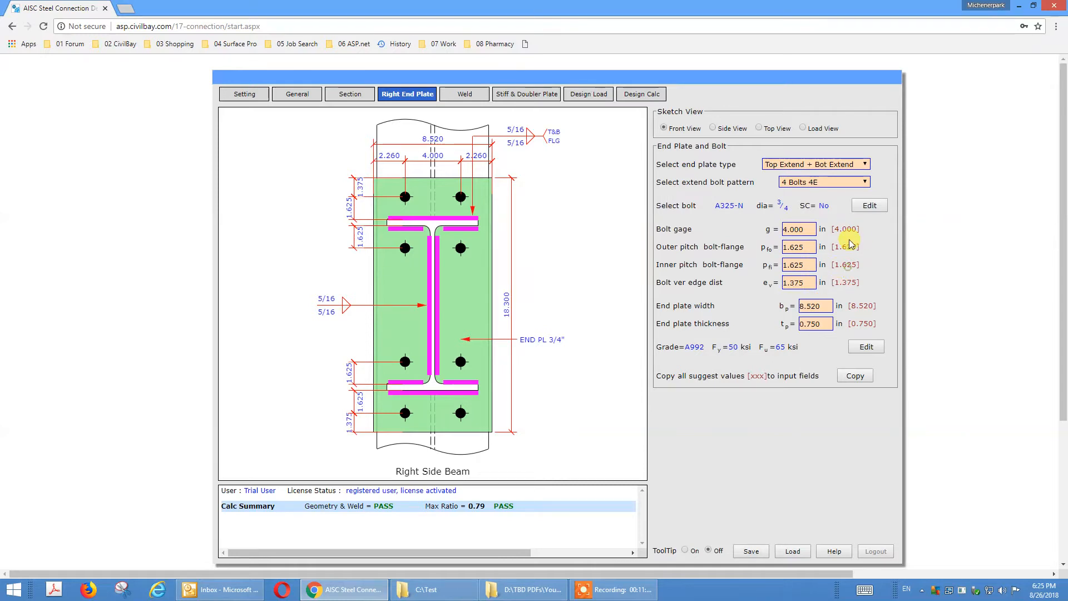
- Match each end plate input to its highlighted front view dimension, from bolt gage through the pitches and edge distance to plate width and thickness
click(783, 229)
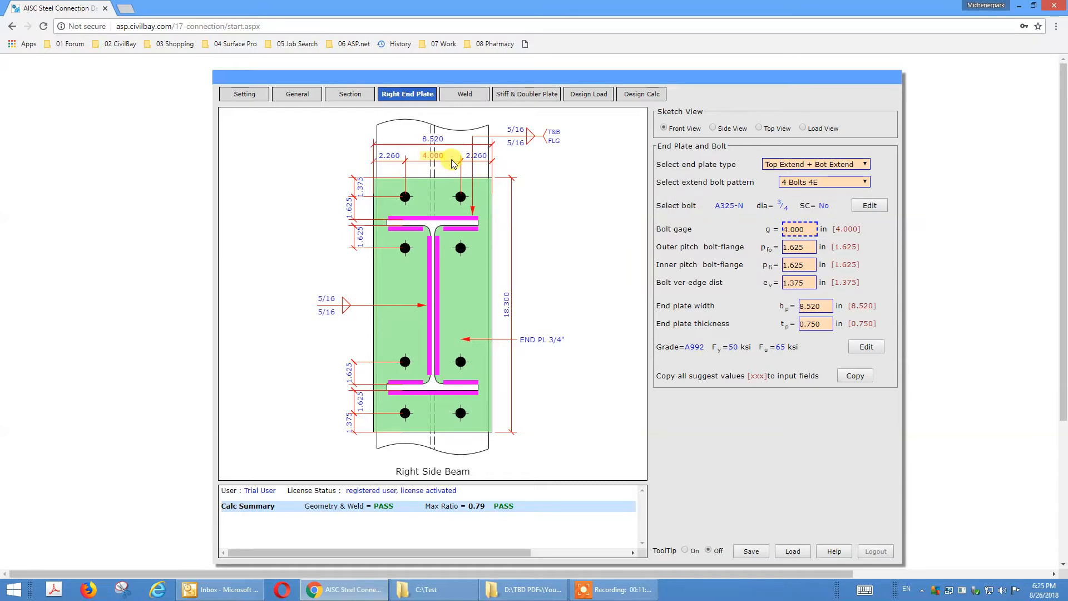
click(707, 266)
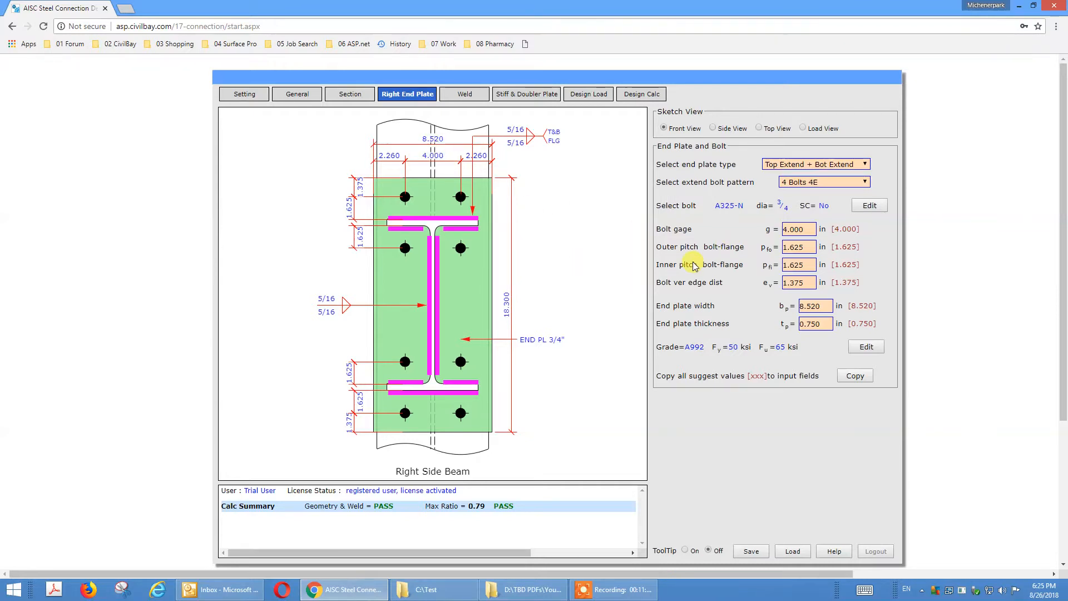
click(792, 231)
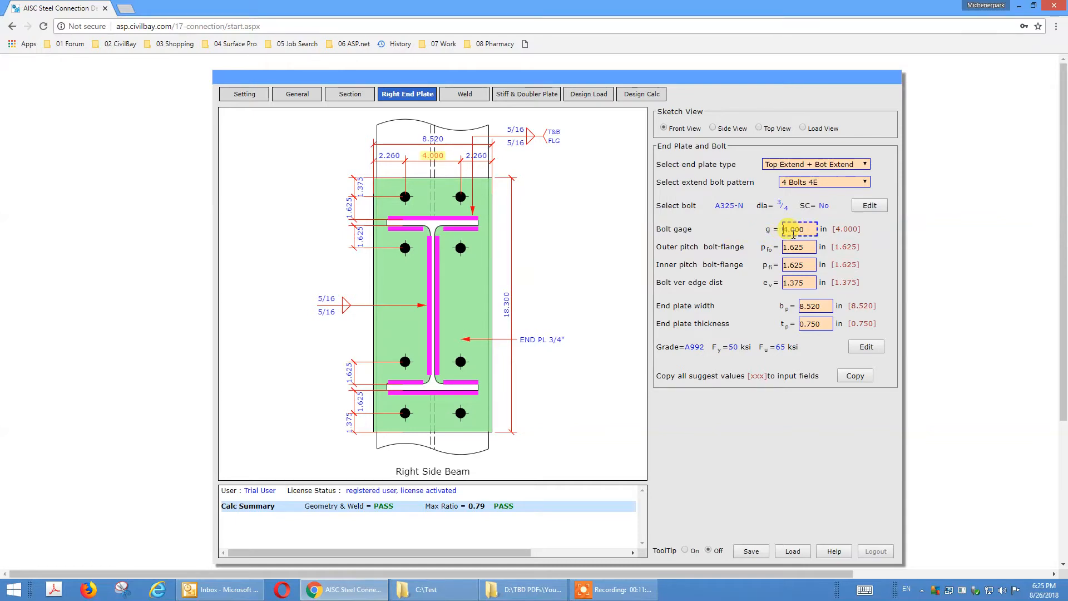
click(794, 248)
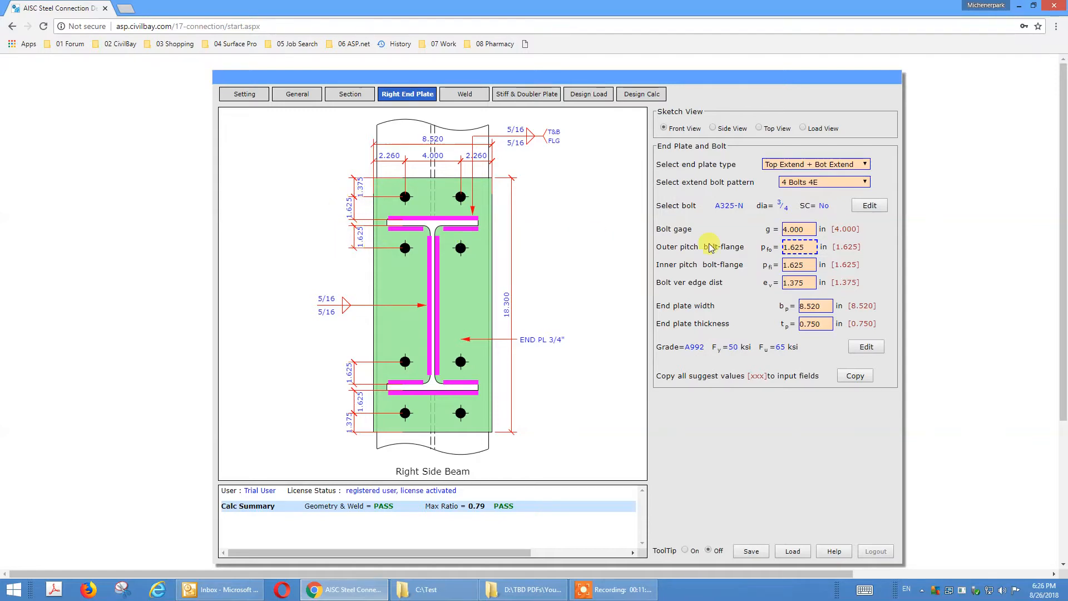
click(791, 264)
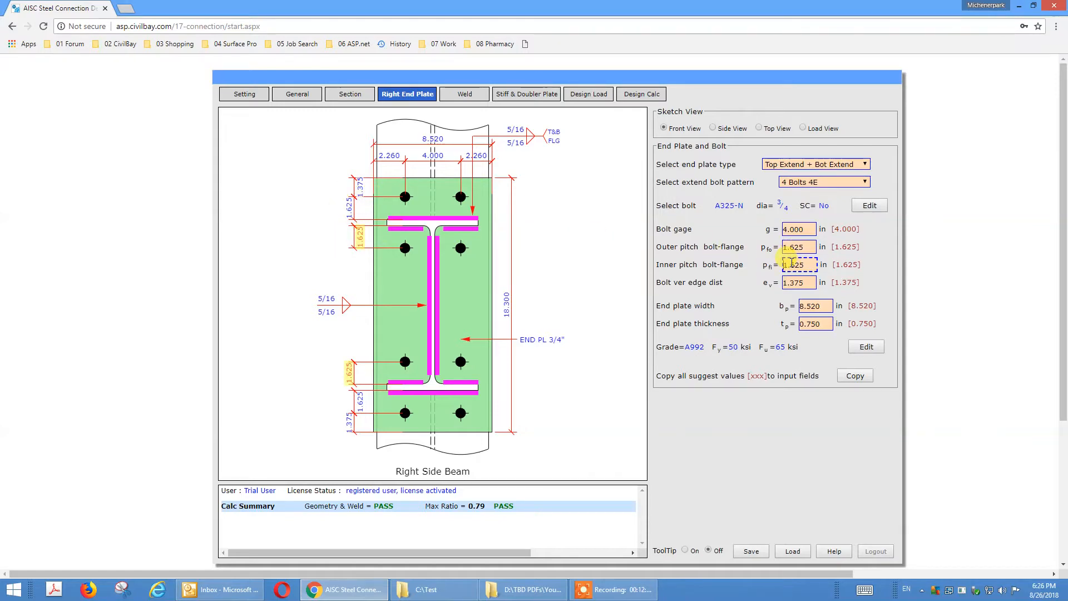
click(796, 281)
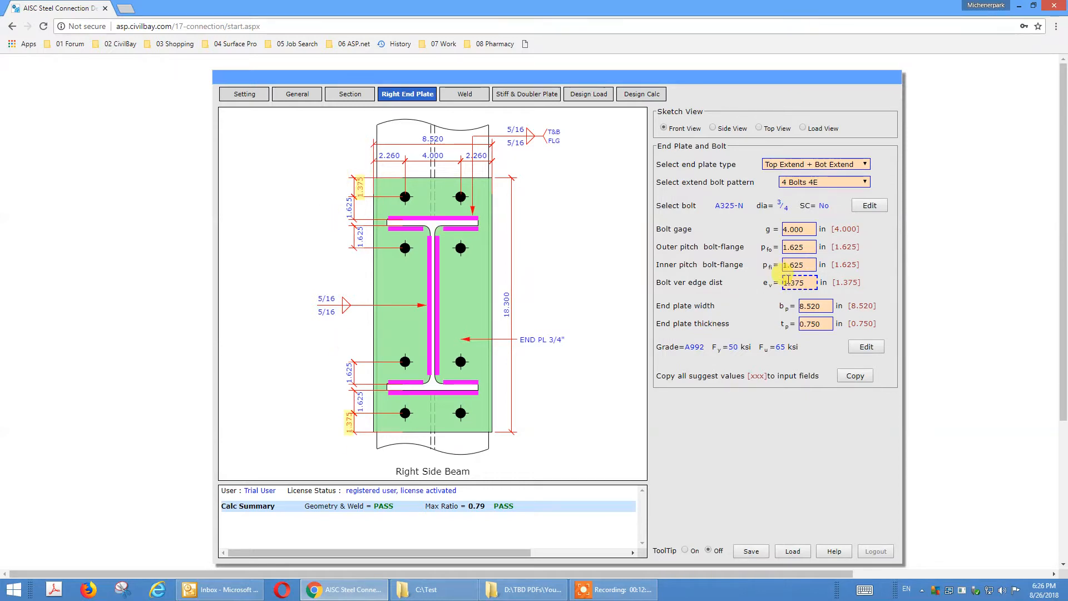
click(810, 305)
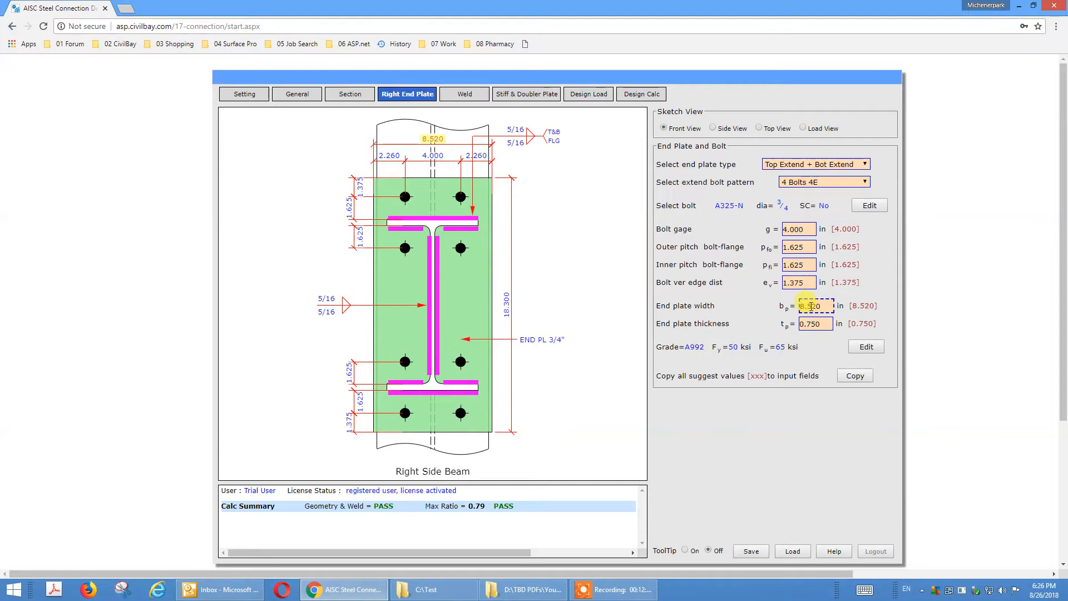
click(816, 322)
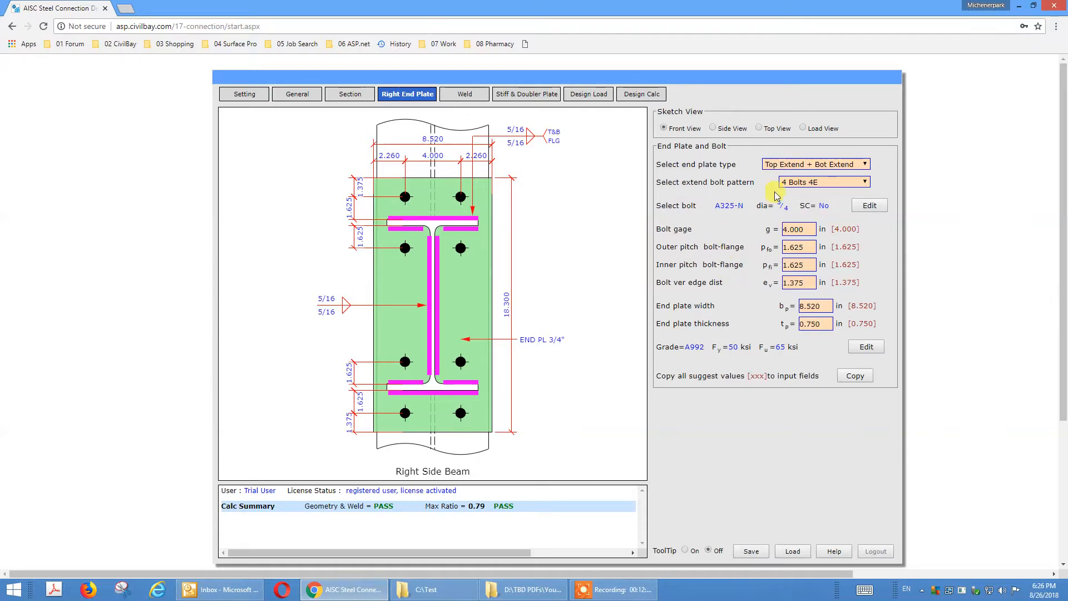
- Highlight the bolt gage and outer bolt-flange pitch dimensions again, and clear the highlight
click(803, 227)
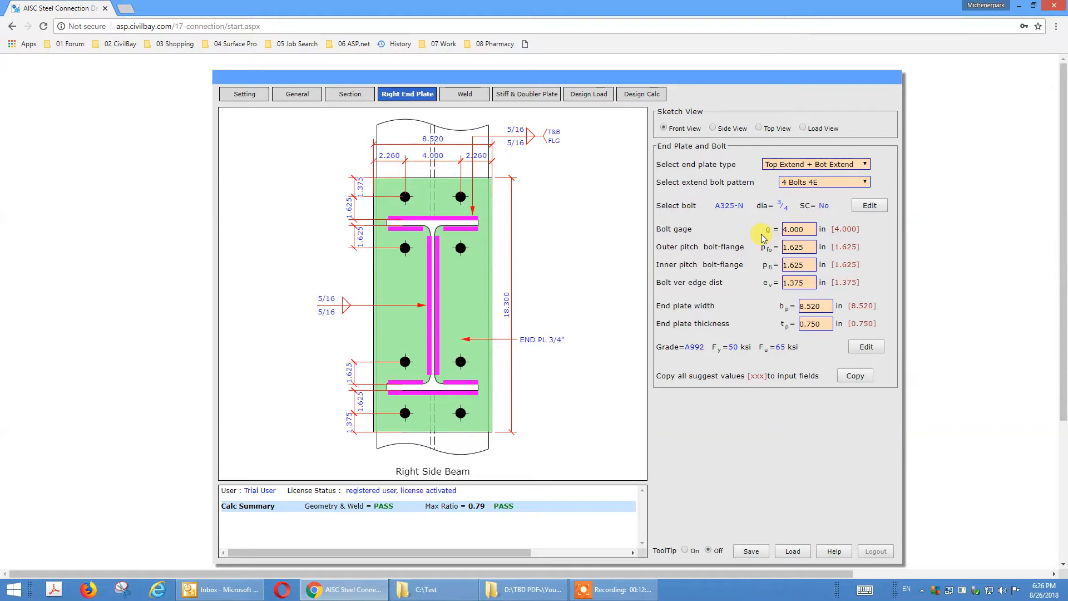
click(801, 252)
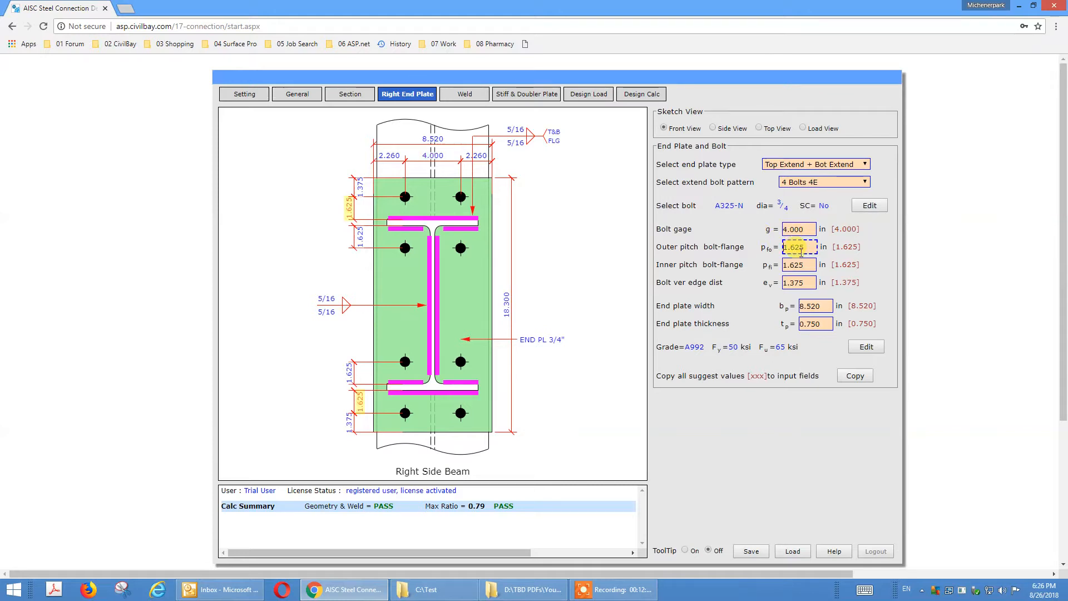
click(860, 270)
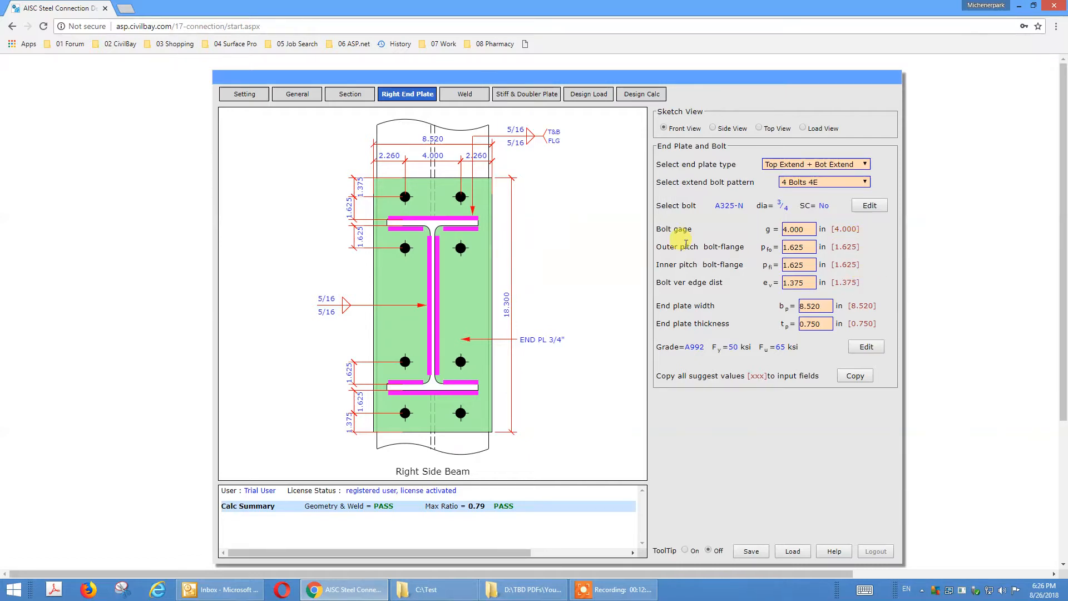
- Switch the sketch to side view and highlight the dimension belonging to each bolt spacing and end plate size input
click(729, 133)
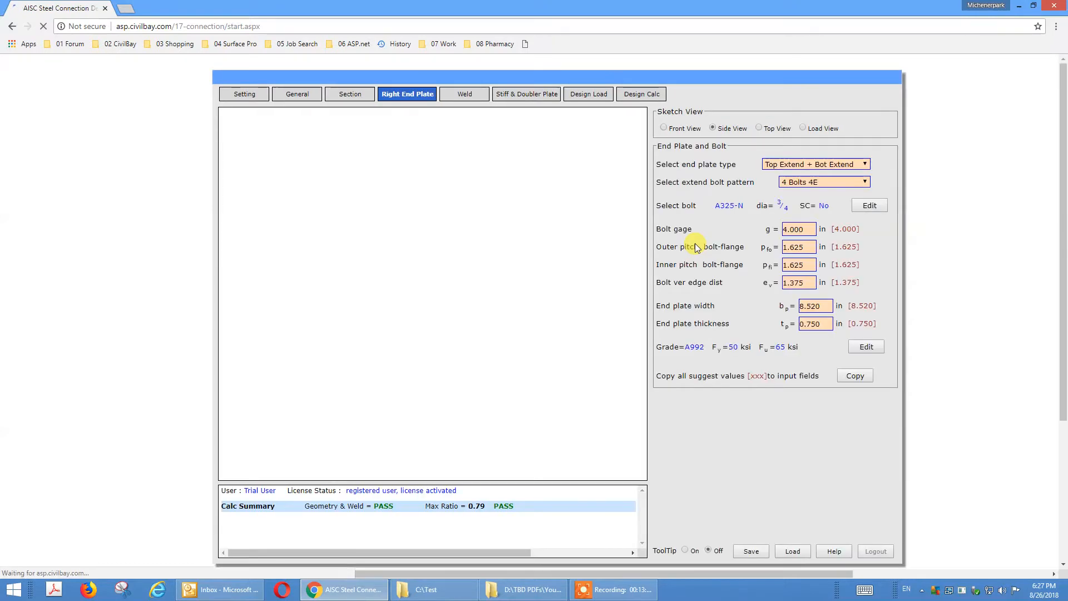
click(801, 228)
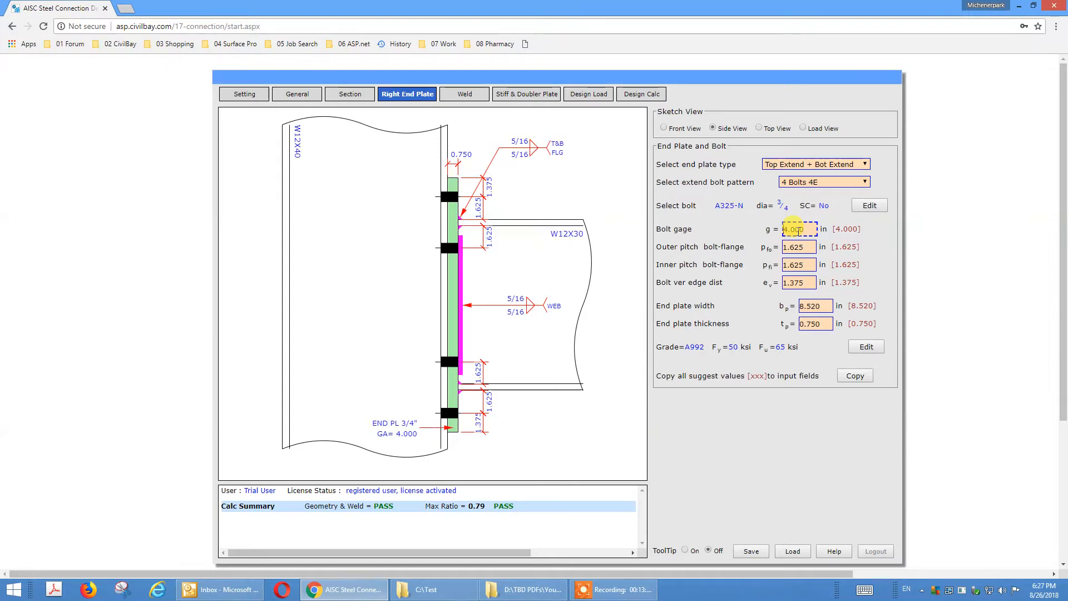
click(801, 246)
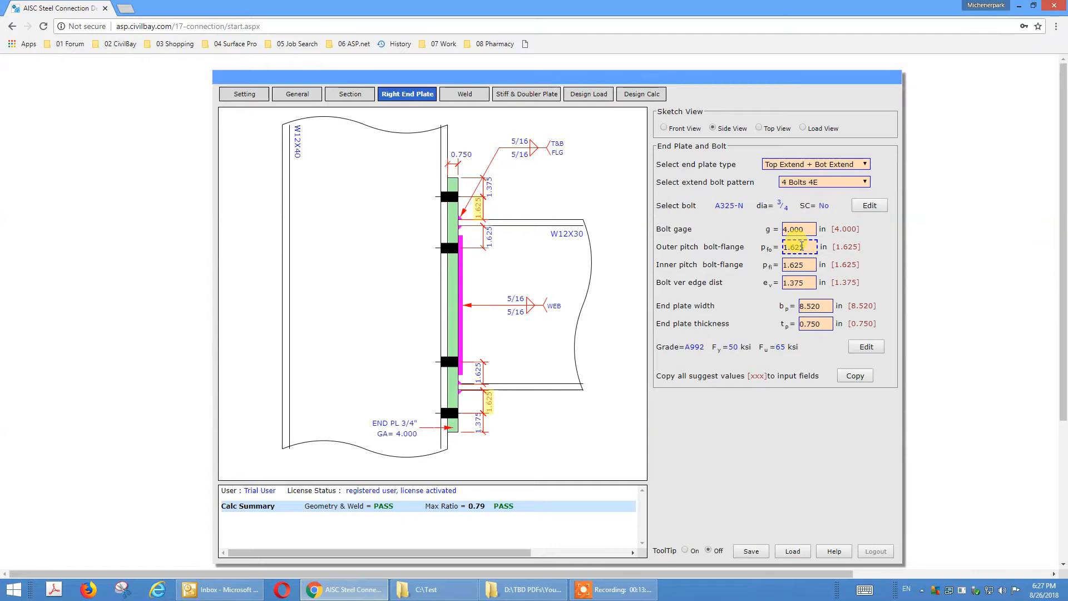
click(803, 260)
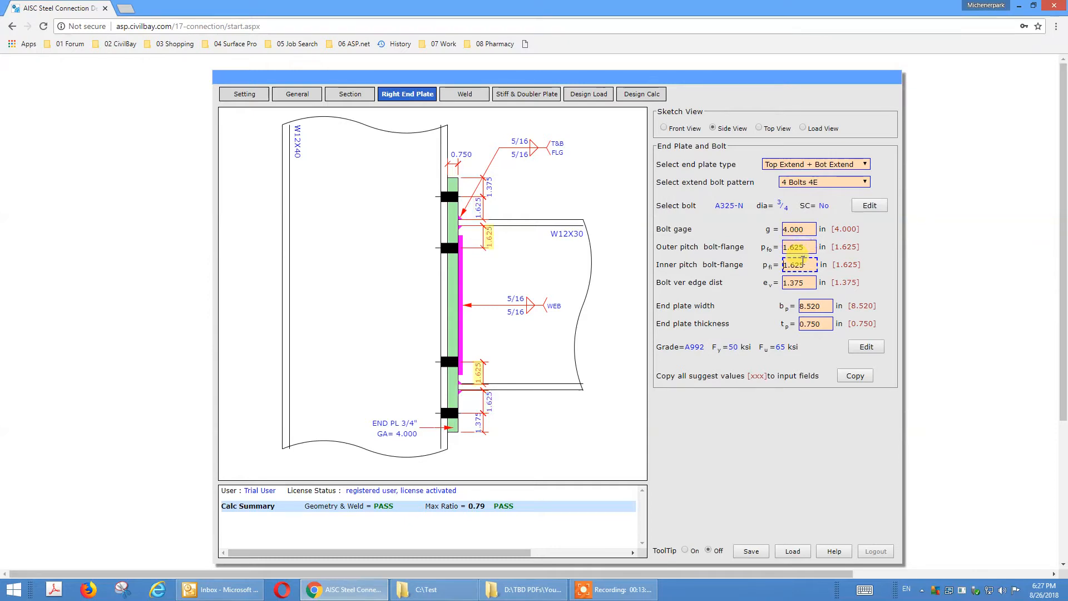
click(804, 282)
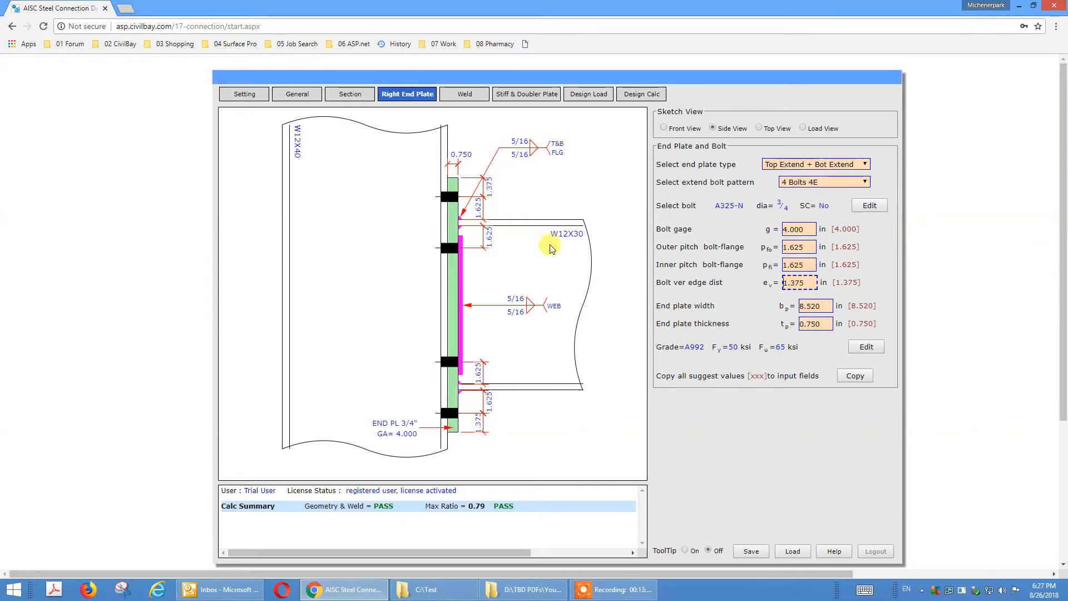
click(811, 306)
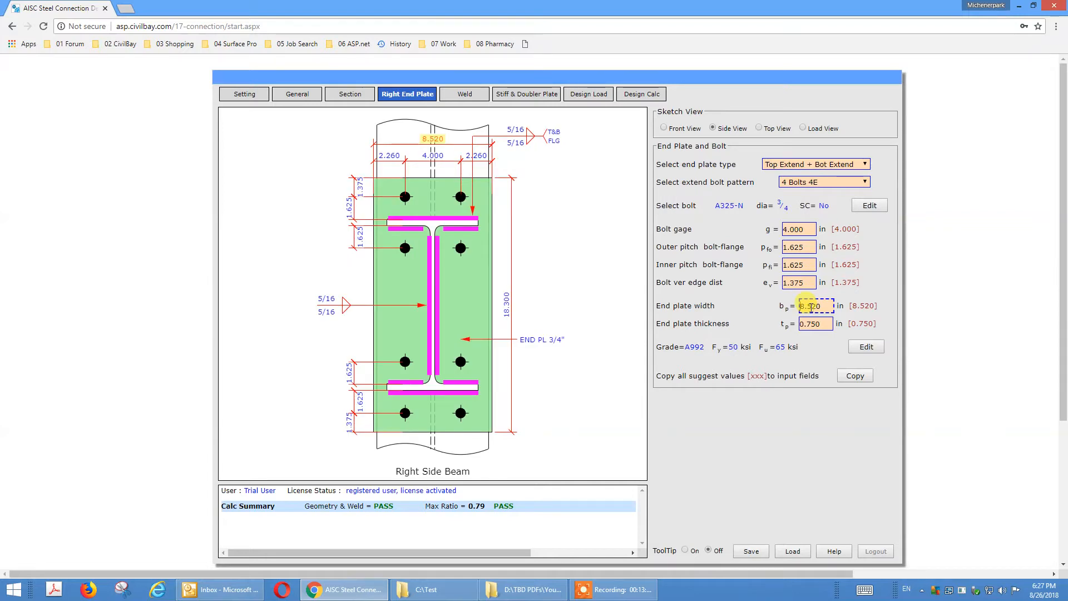
click(815, 323)
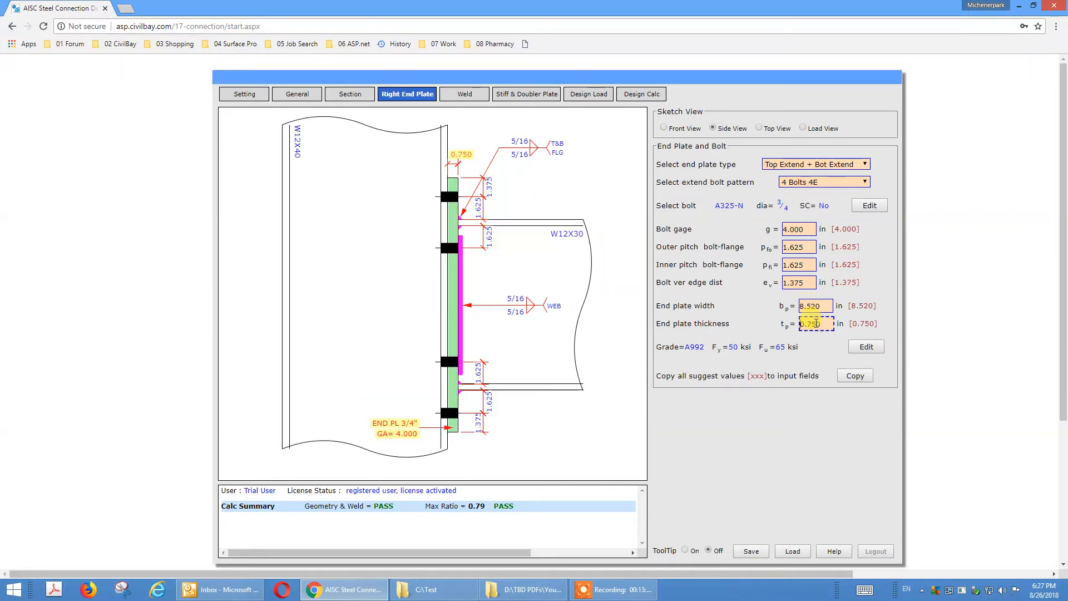
click(796, 247)
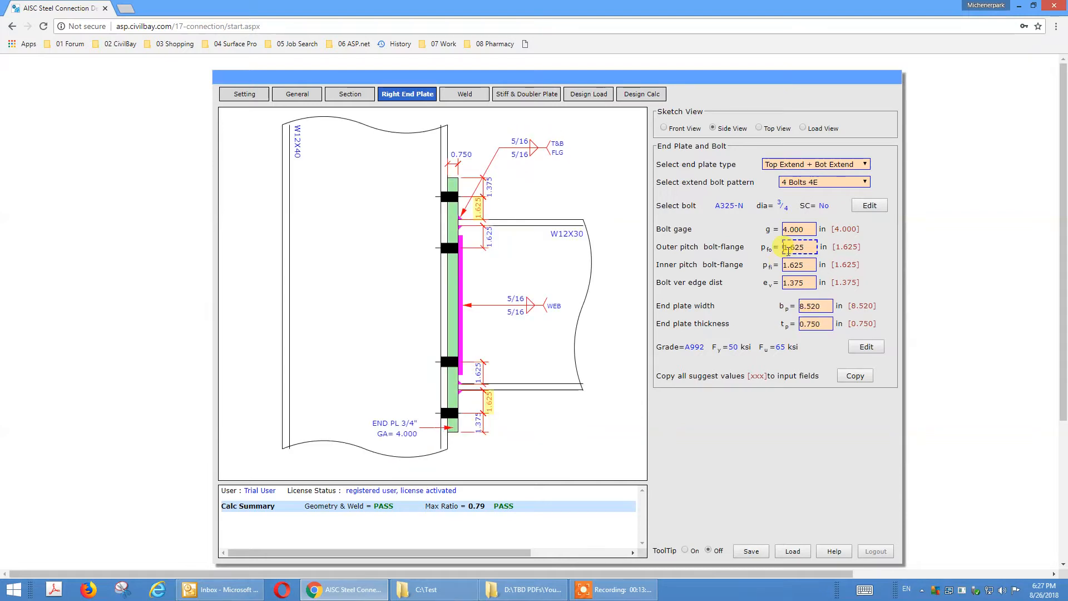
- Compare the bolt gage and outer bolt-flange pitch inputs with their bracketed suggested values and highlighted sketch dimensions
click(805, 228)
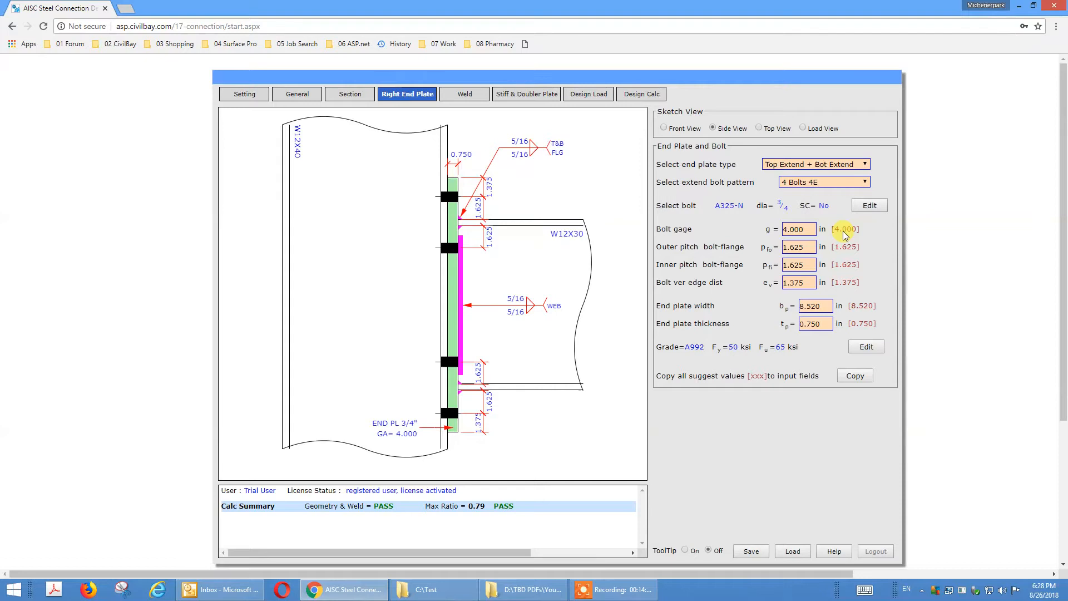
click(804, 227)
double_click(804, 227)
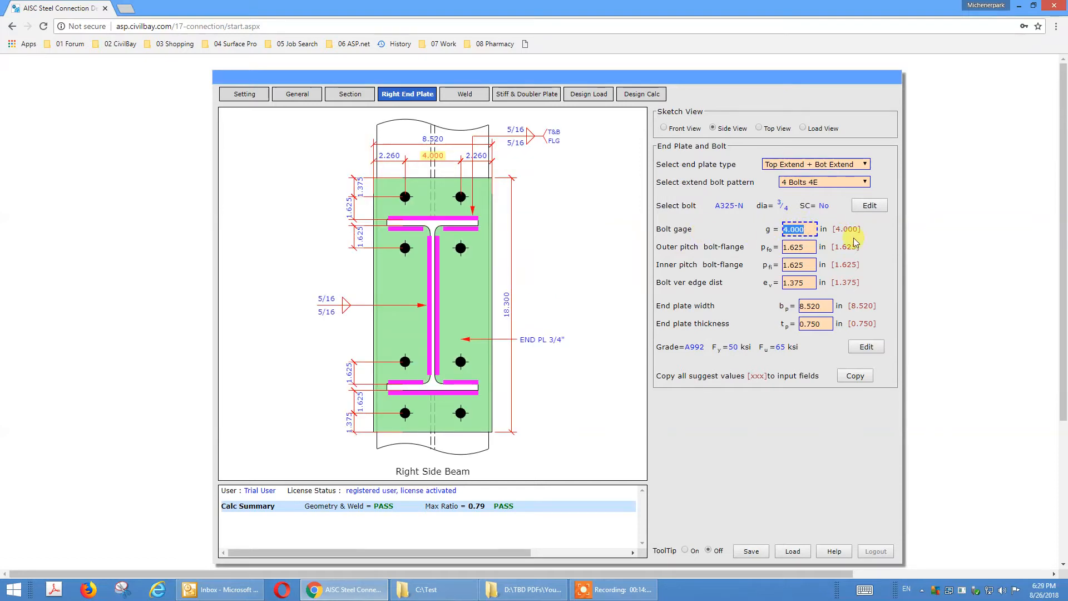
click(880, 248)
click(810, 246)
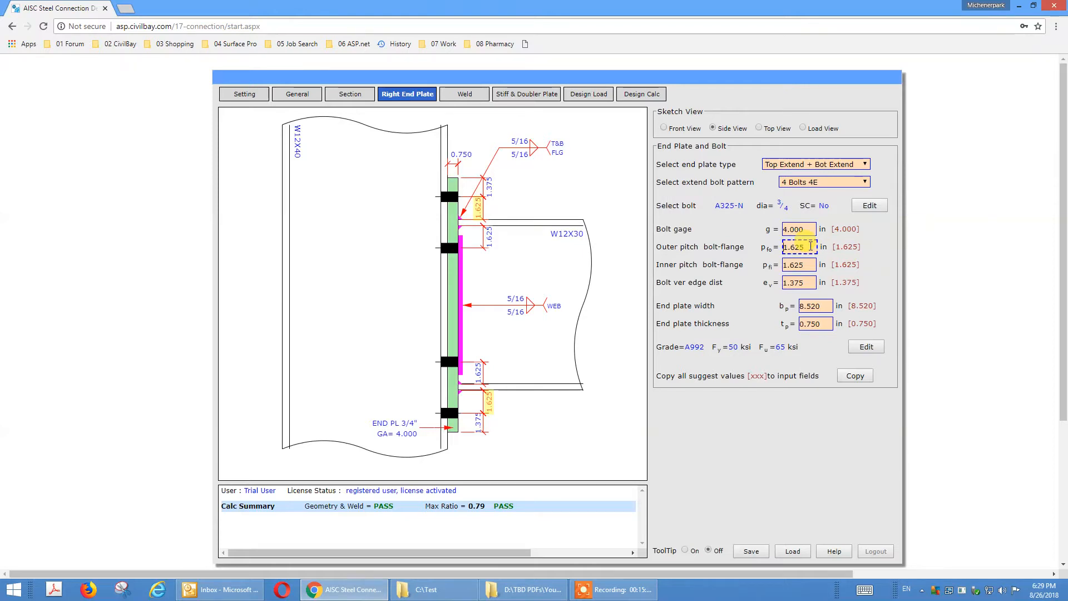
click(881, 246)
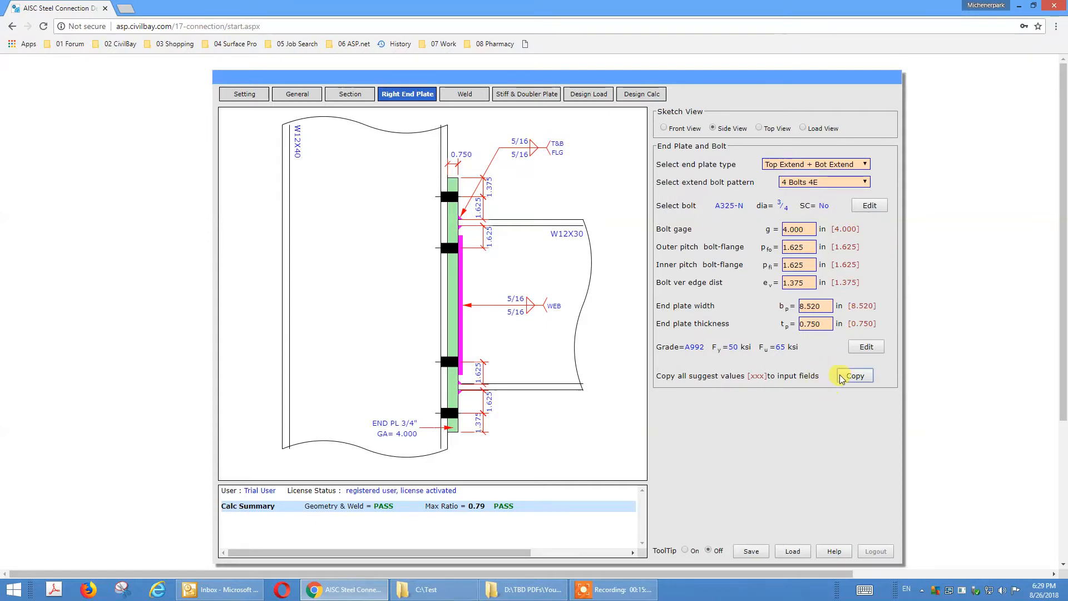
- Set the bolt gage to 2.000 in and display the end plate sketch in front view
click(798, 229)
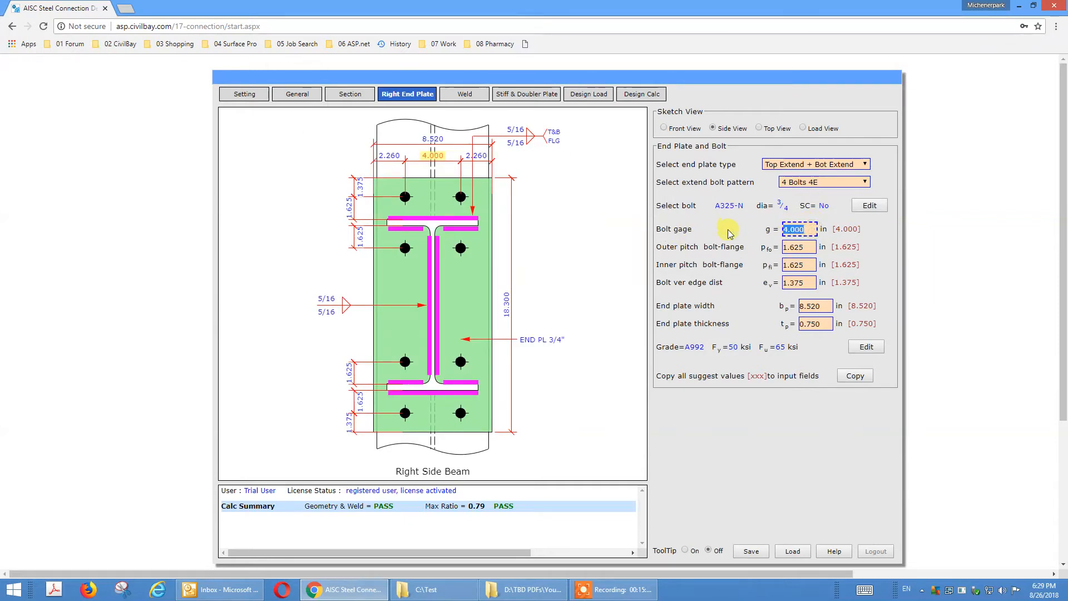
text(2)
key(Tab)
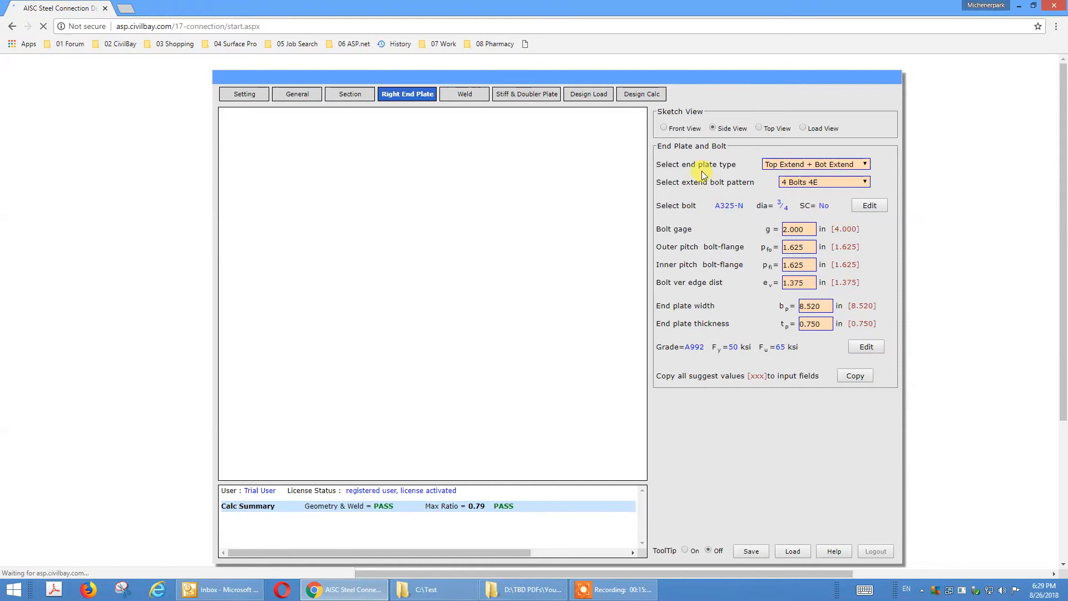
click(665, 128)
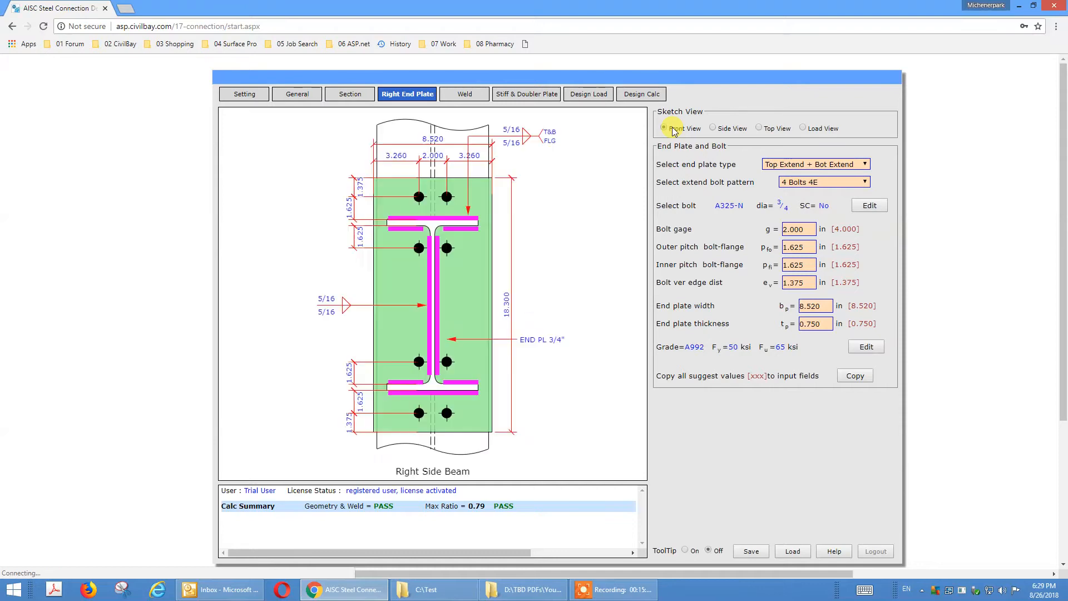
- Set the outer bolt-flange pitch to 3.000 in and the bolt vertical edge distance to 2.000 in
click(798, 247)
drag(812, 247, 766, 251)
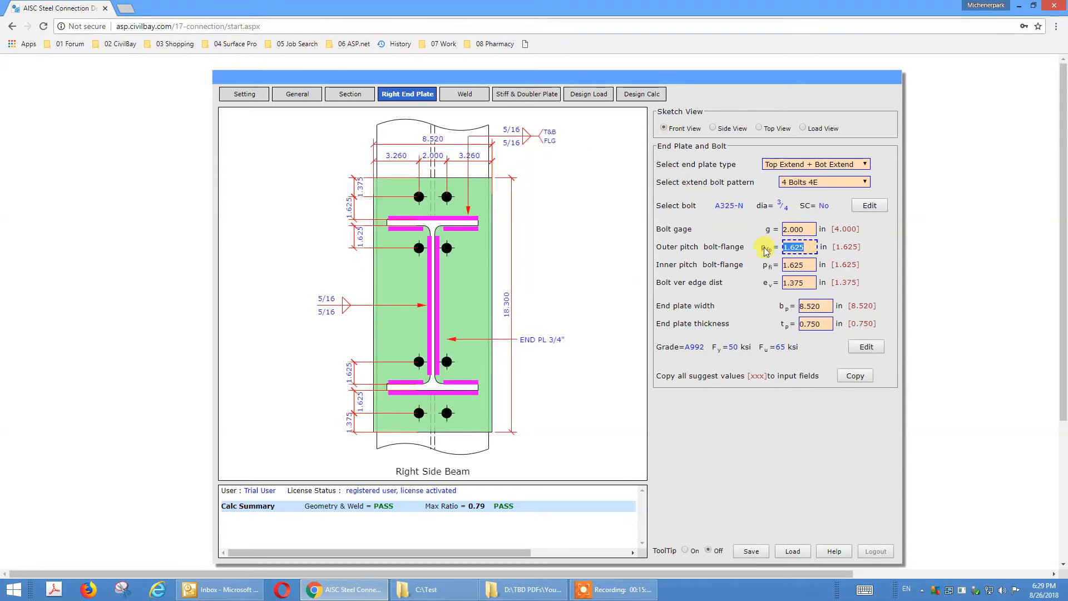
text(1)
click(737, 237)
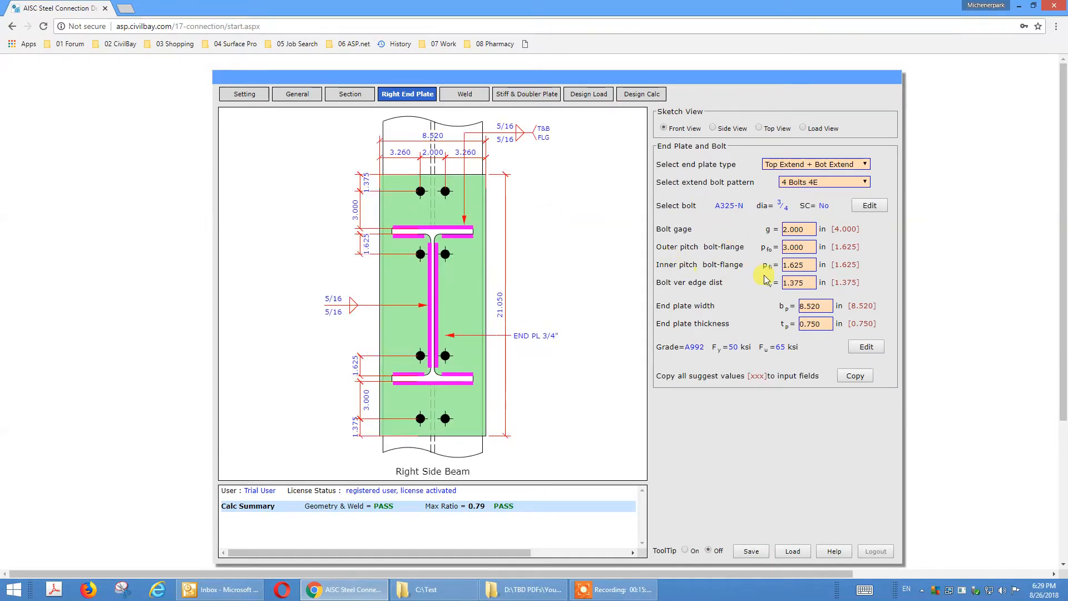
double_click(782, 285)
text(2)
key(Return)
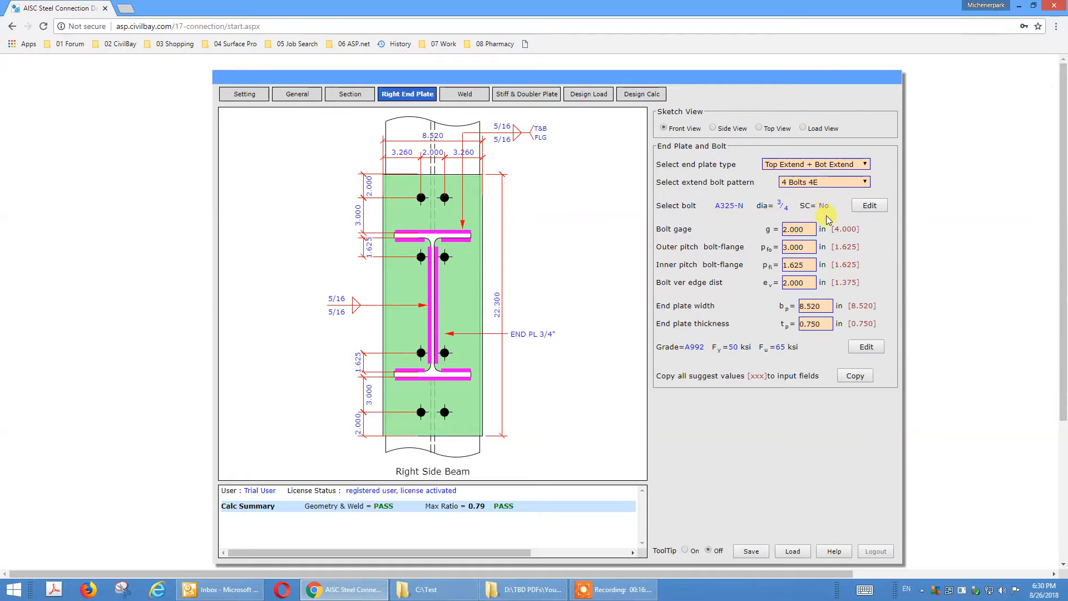
- Set the bolt gage to its suggested value of 4.000 in
click(810, 230)
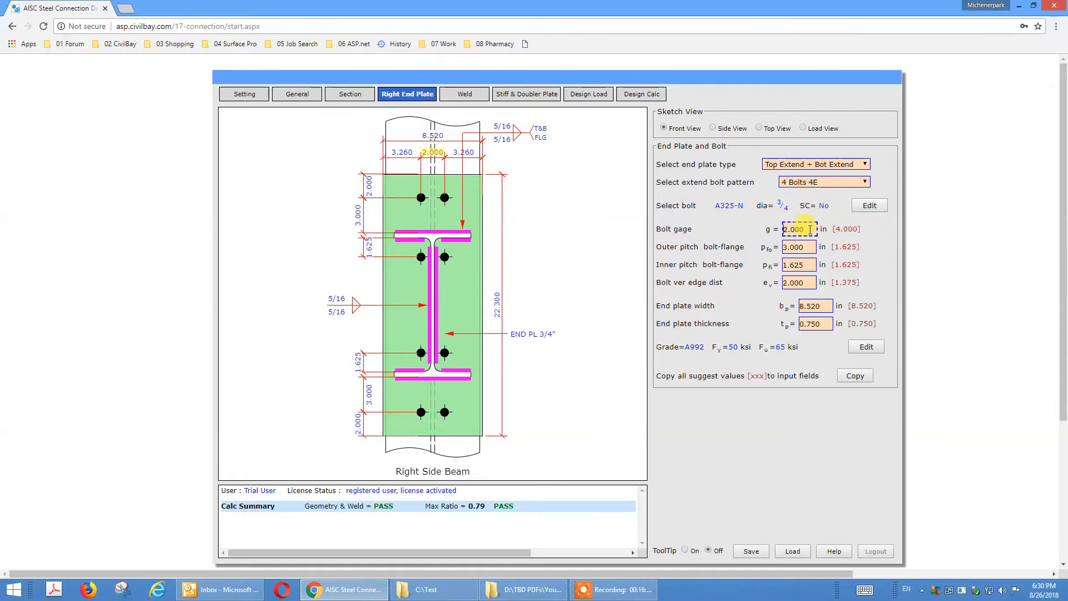
click(855, 236)
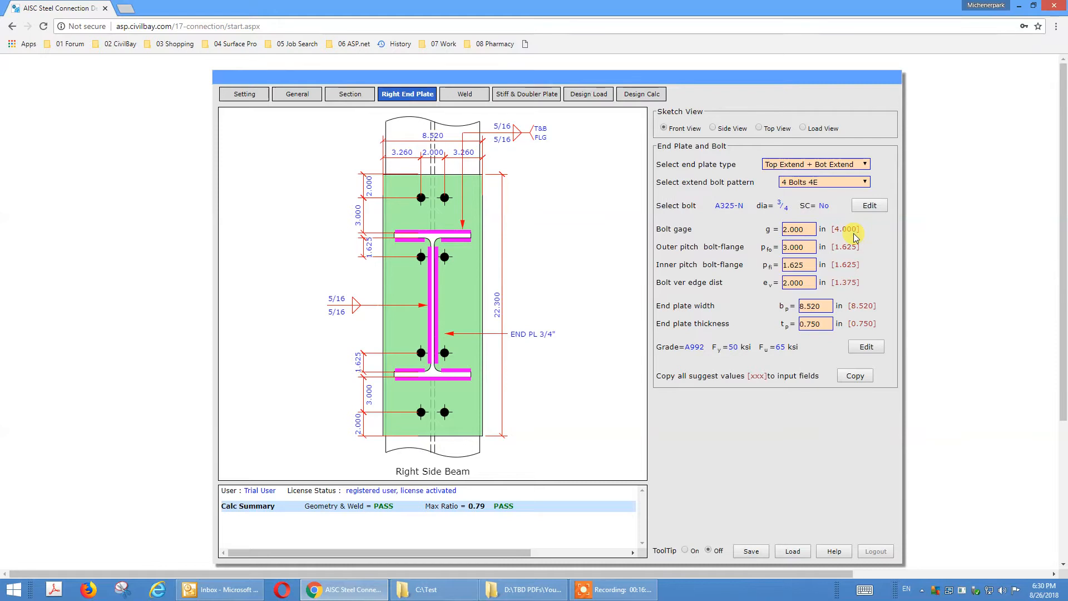
double_click(811, 229)
text(4)
click(747, 214)
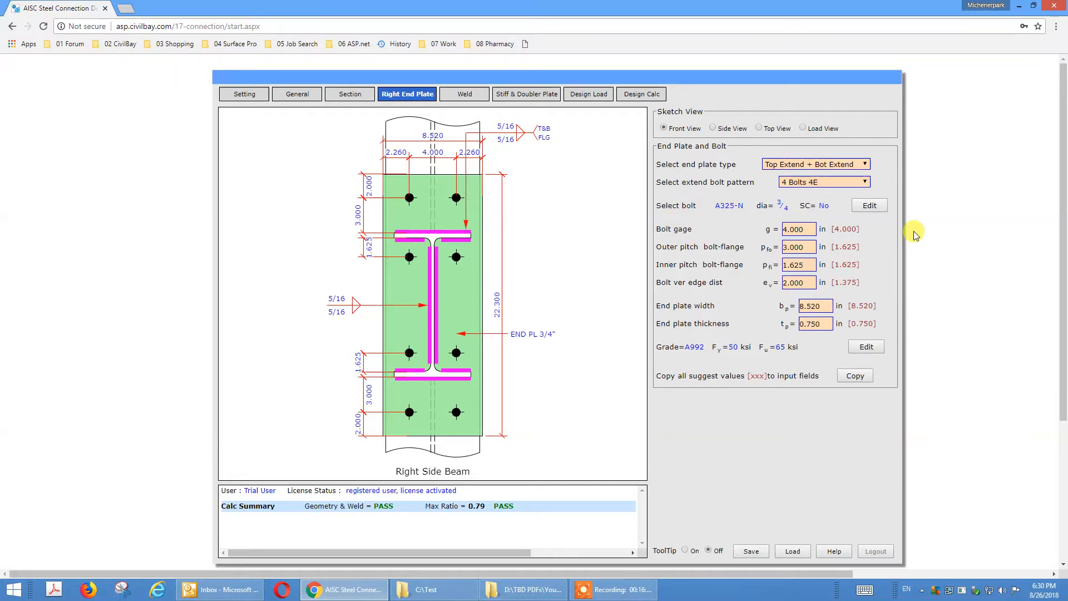
- Check the outer pitch and vertical edge distance against their suggestions, and copy all suggested values into the end plate input fields
click(808, 248)
click(804, 248)
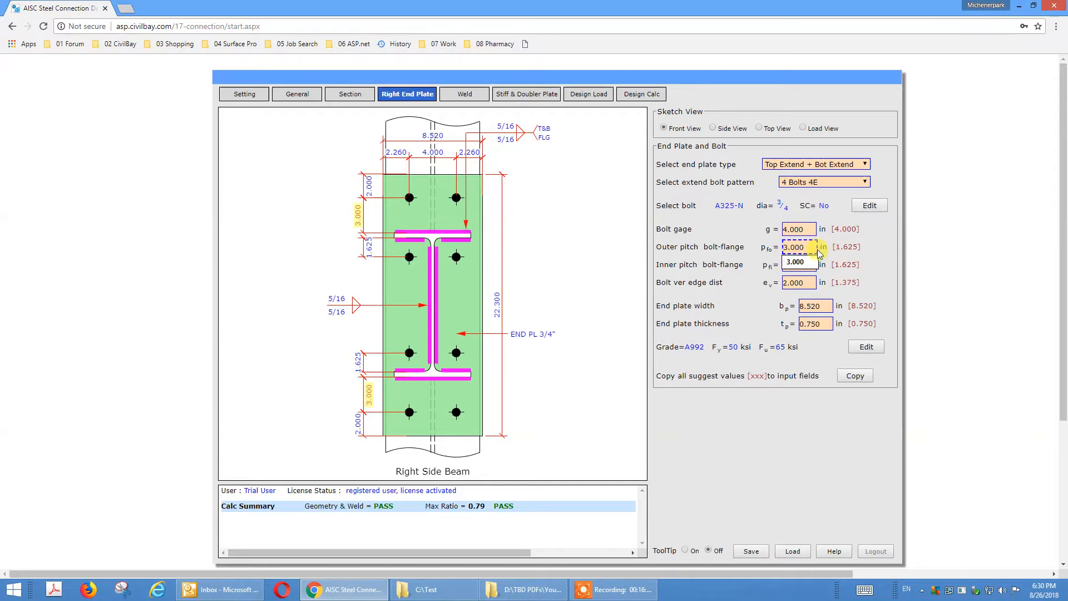
click(890, 266)
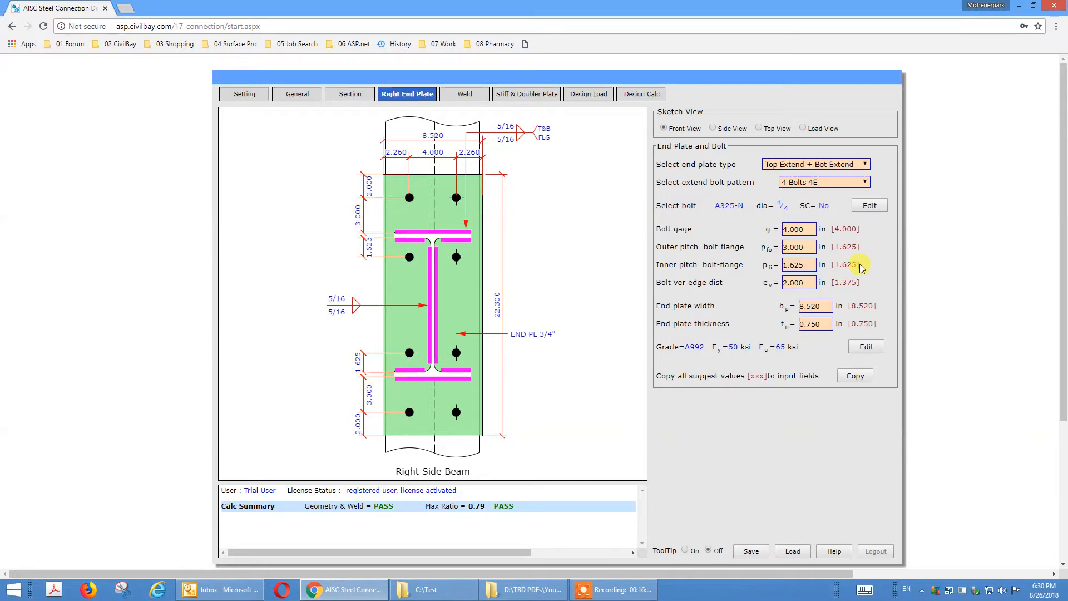
click(811, 283)
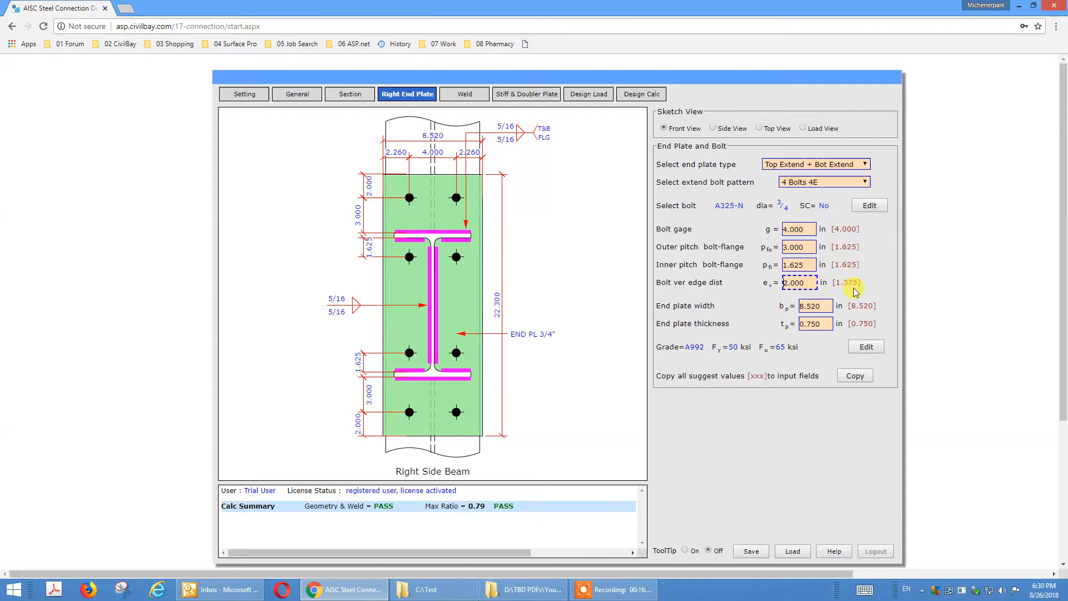
click(868, 378)
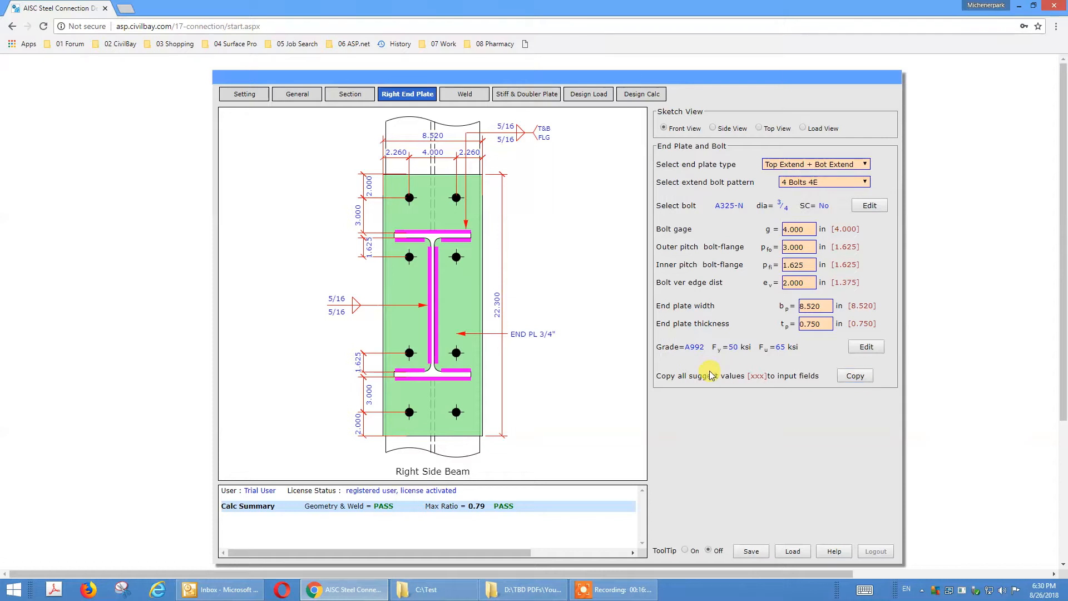
click(852, 379)
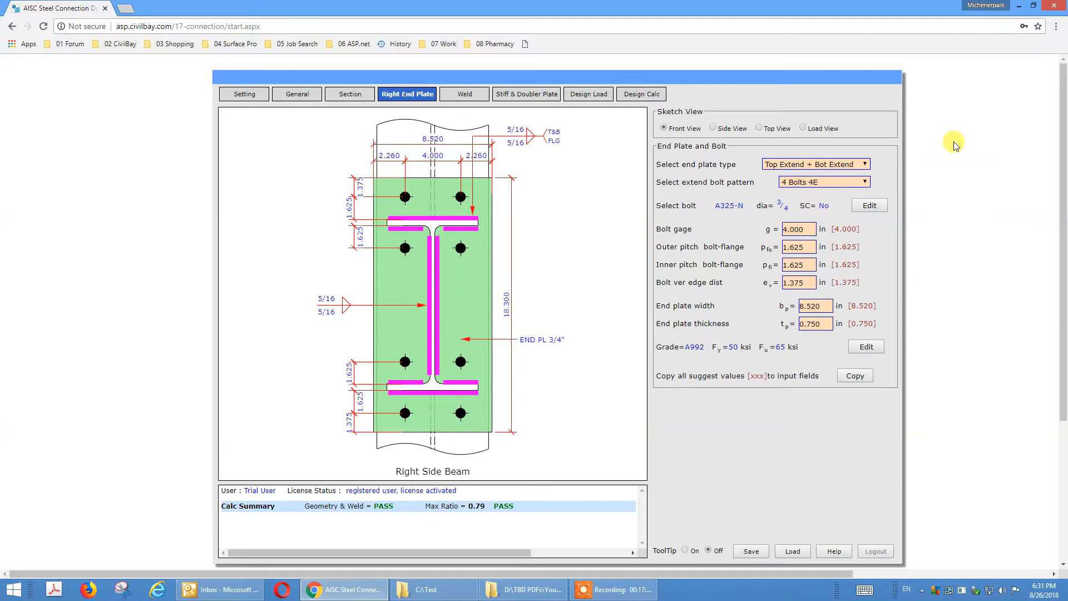
- Review the available end plate types and extended bolt patterns without changing them, and view the weld inputs
click(857, 165)
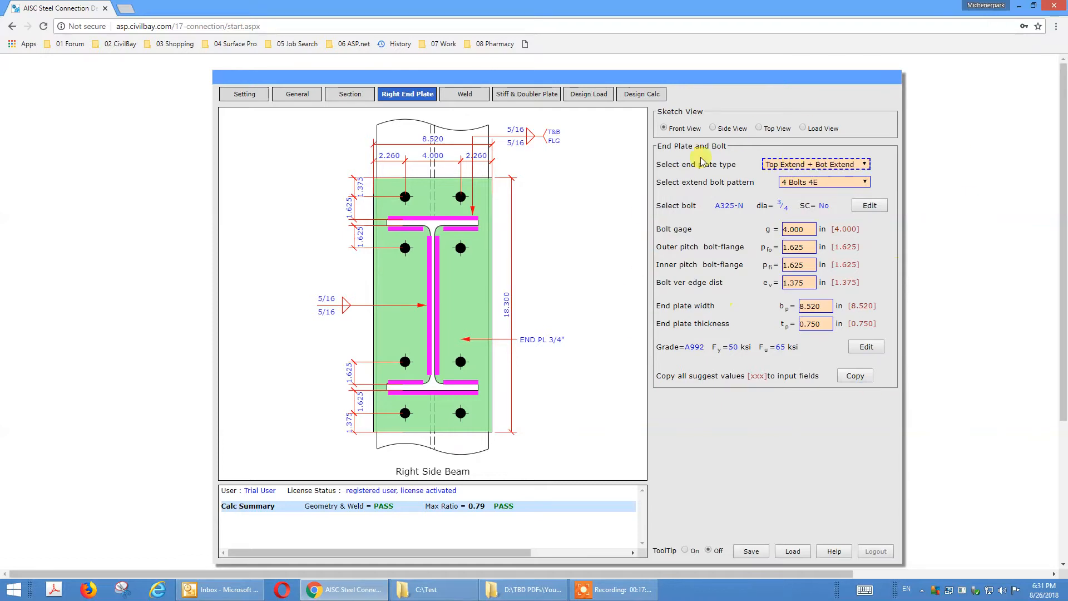
click(865, 165)
click(874, 225)
click(862, 165)
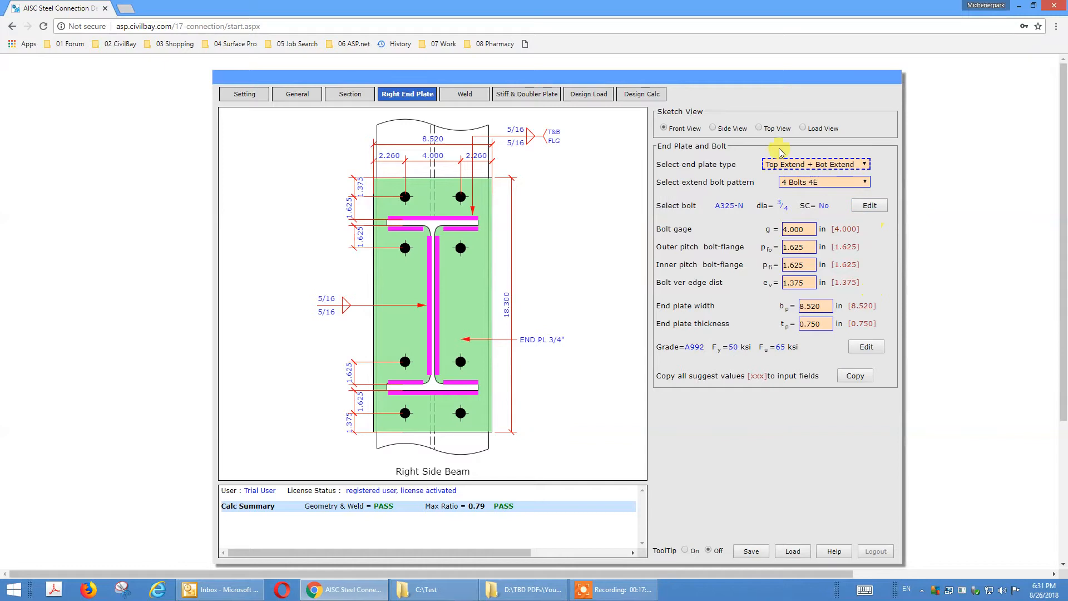
click(762, 431)
click(859, 182)
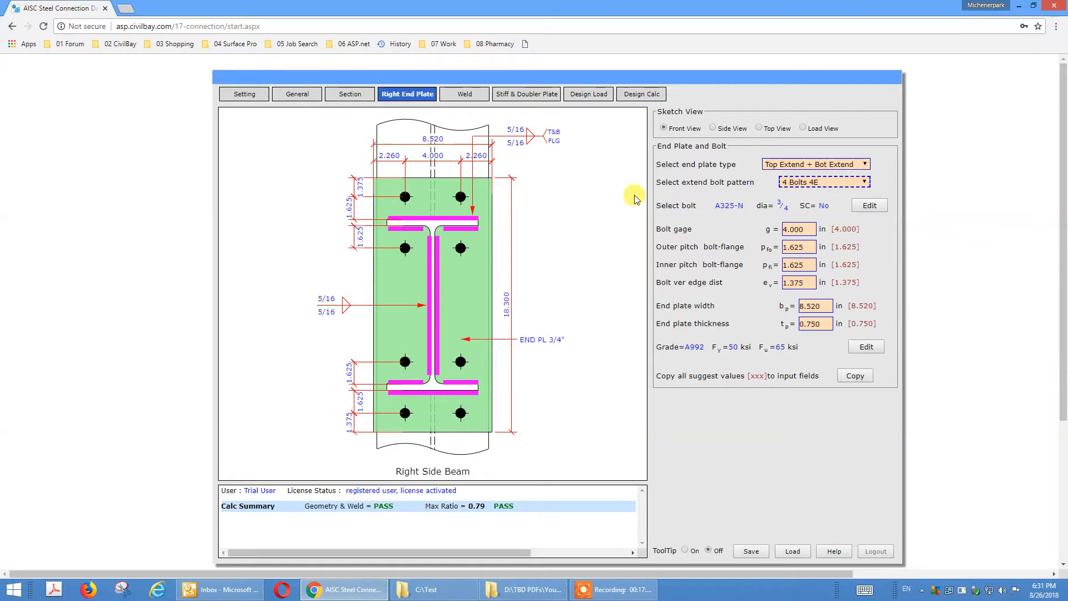
click(462, 95)
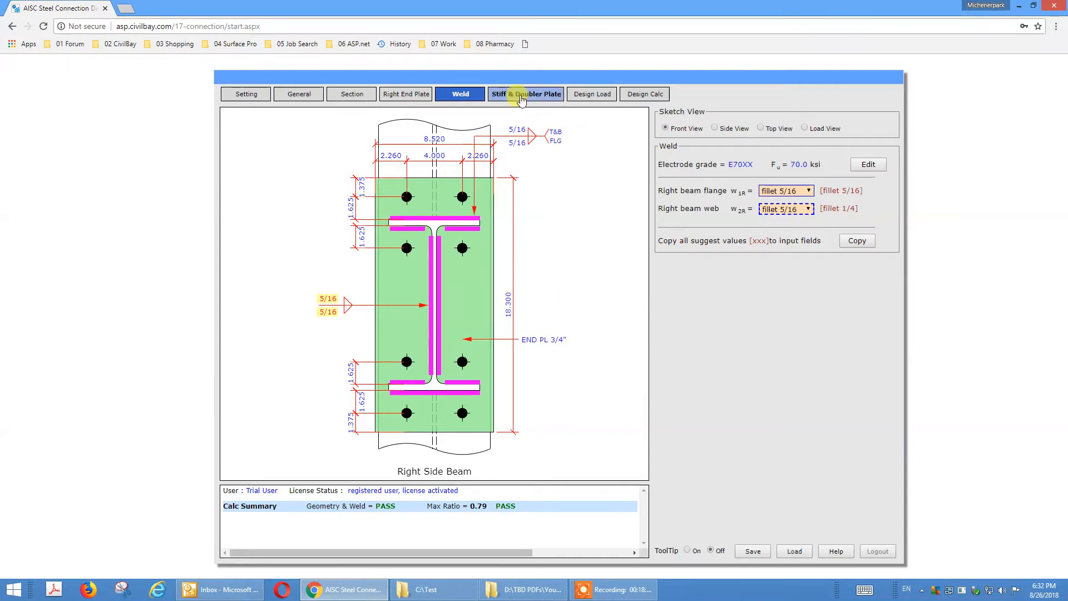
- Provide a transverse column web stiffener and display the connection sketch in side view
click(520, 96)
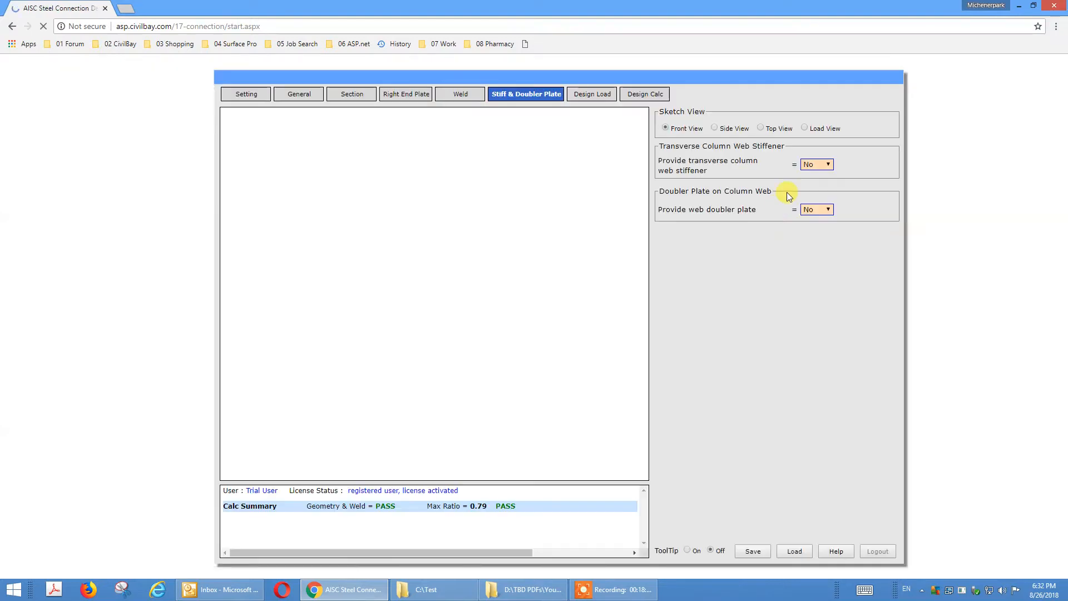
click(826, 166)
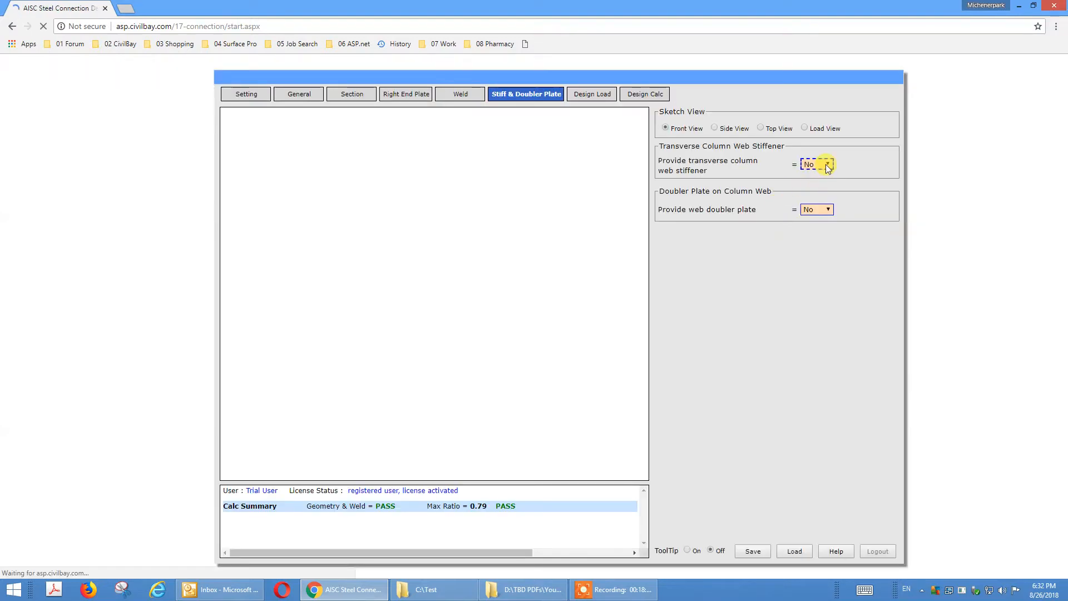
click(826, 166)
click(821, 181)
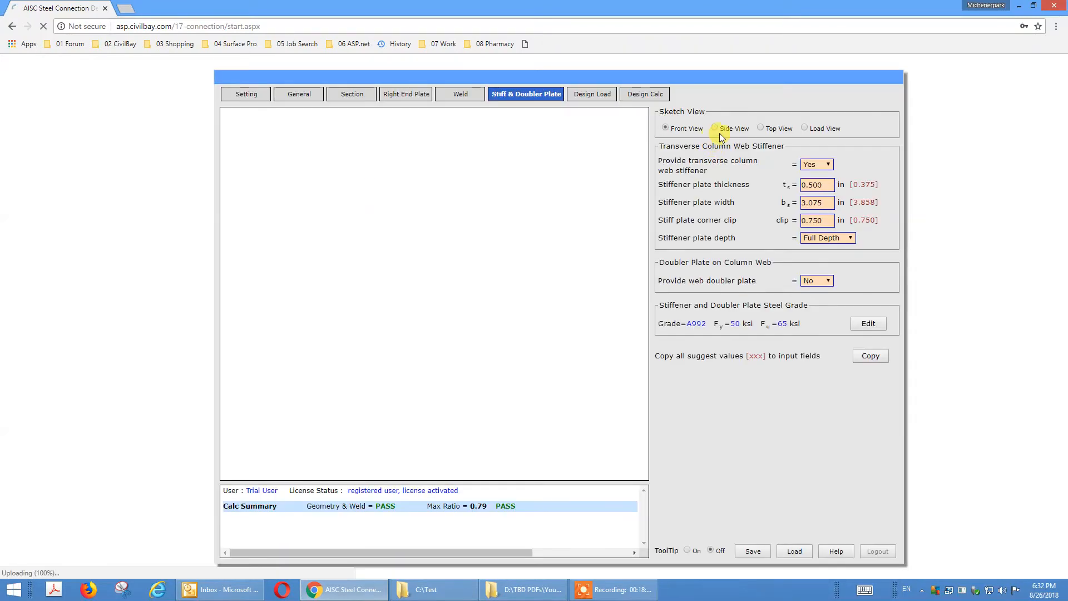
click(714, 129)
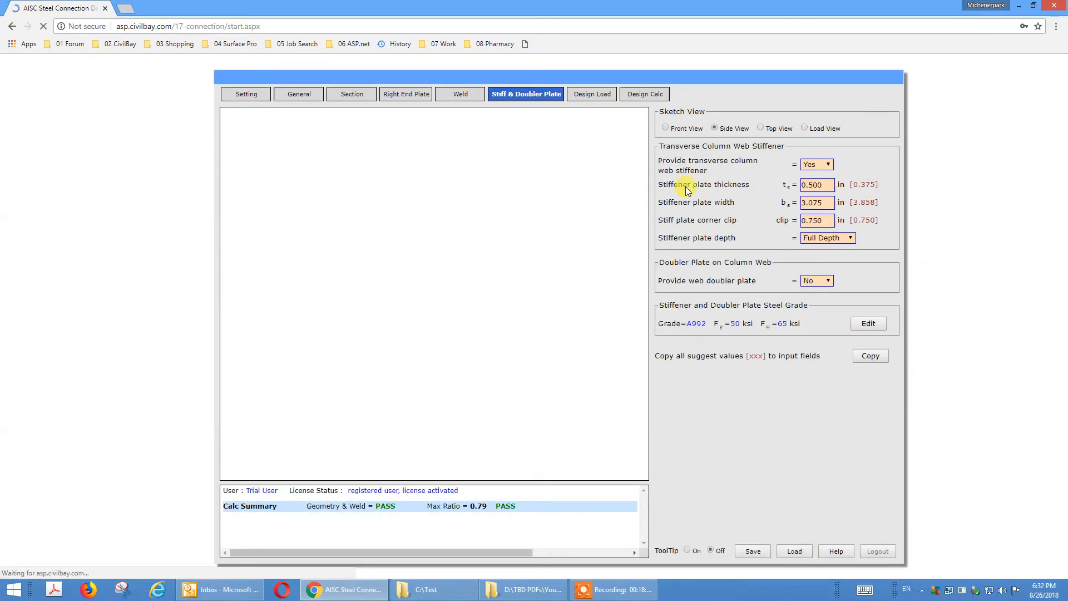
- Set the transverse column web stiffener to No and return to the right end plate inputs in front view
click(820, 172)
click(821, 201)
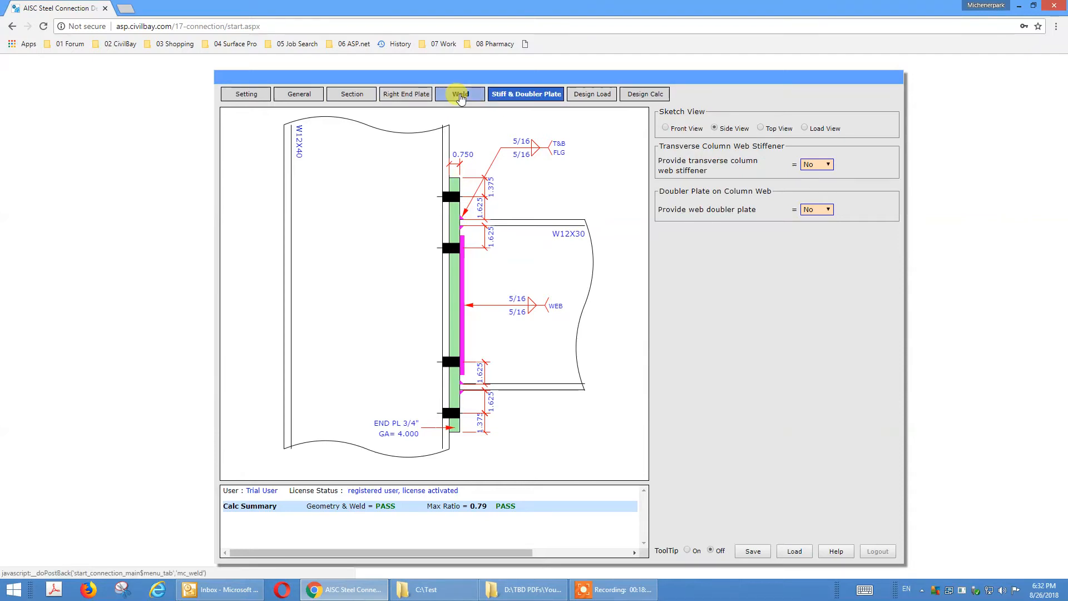
click(399, 96)
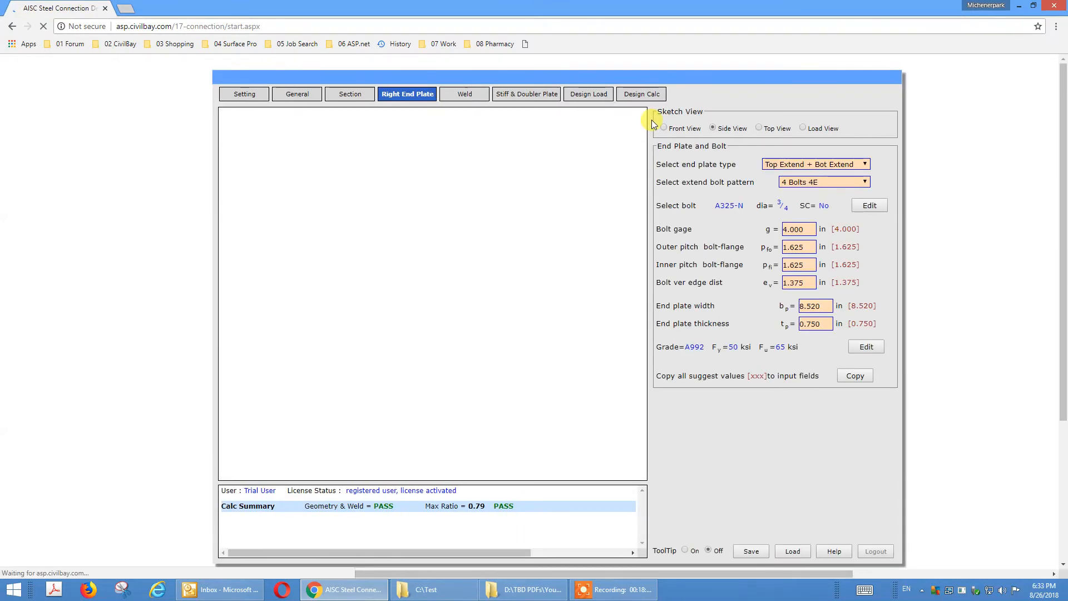
click(664, 128)
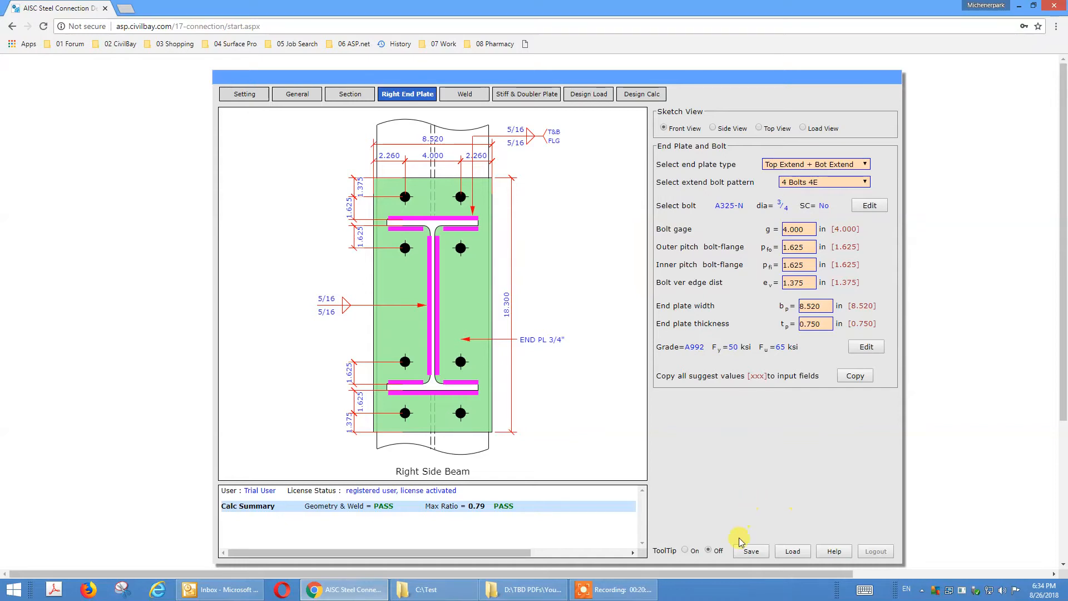
- Open the Save Input dialog, delete the existing MC-1.txt from the Downloads folder in File Explorer, and return to the dialog
click(750, 551)
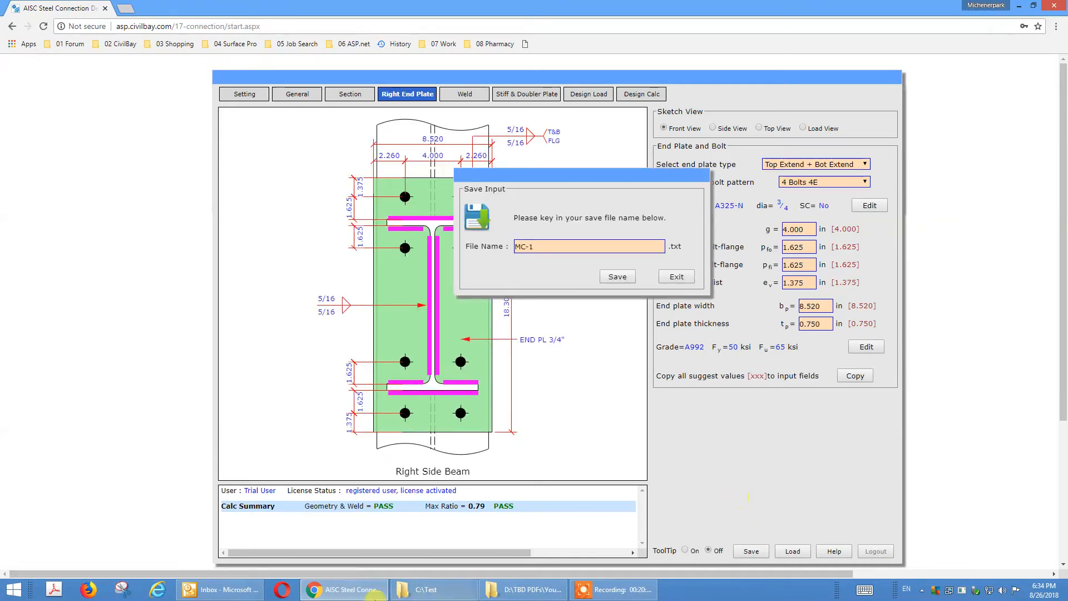
right_click(431, 590)
click(410, 535)
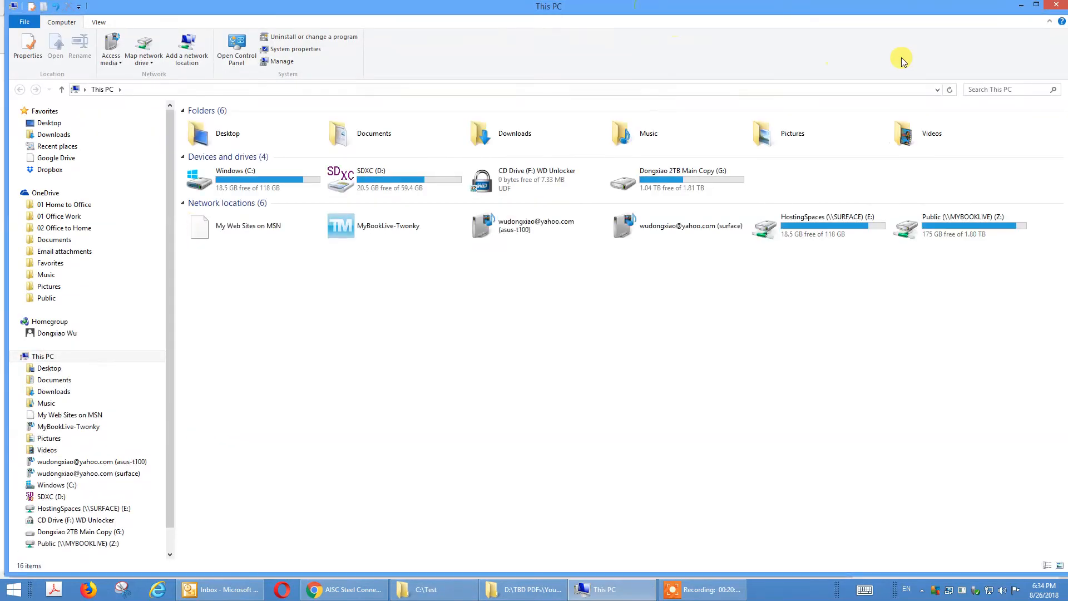
click(57, 137)
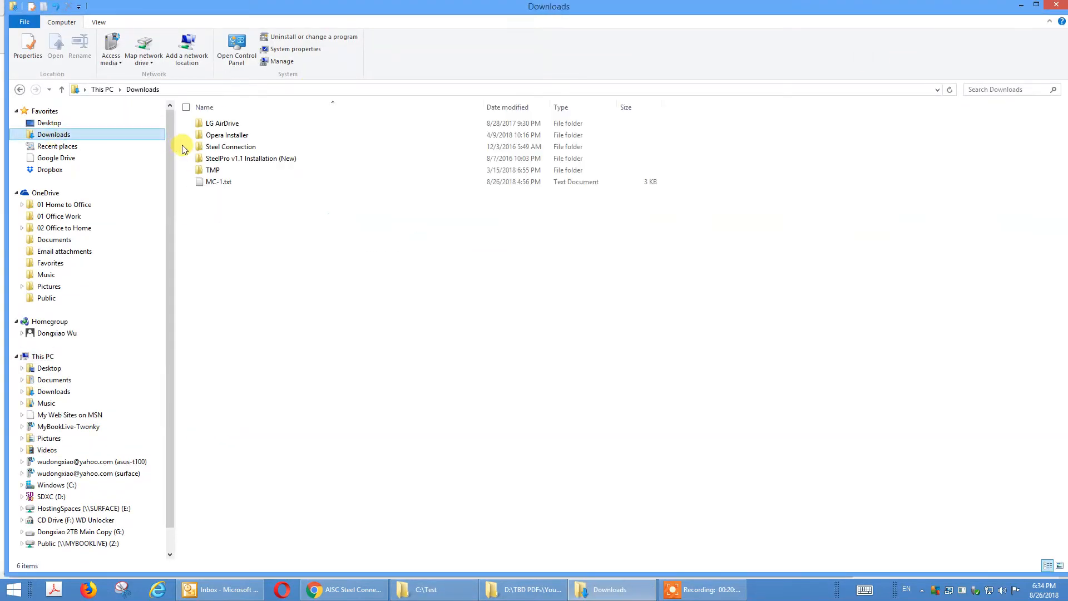
click(219, 182)
right_click(220, 183)
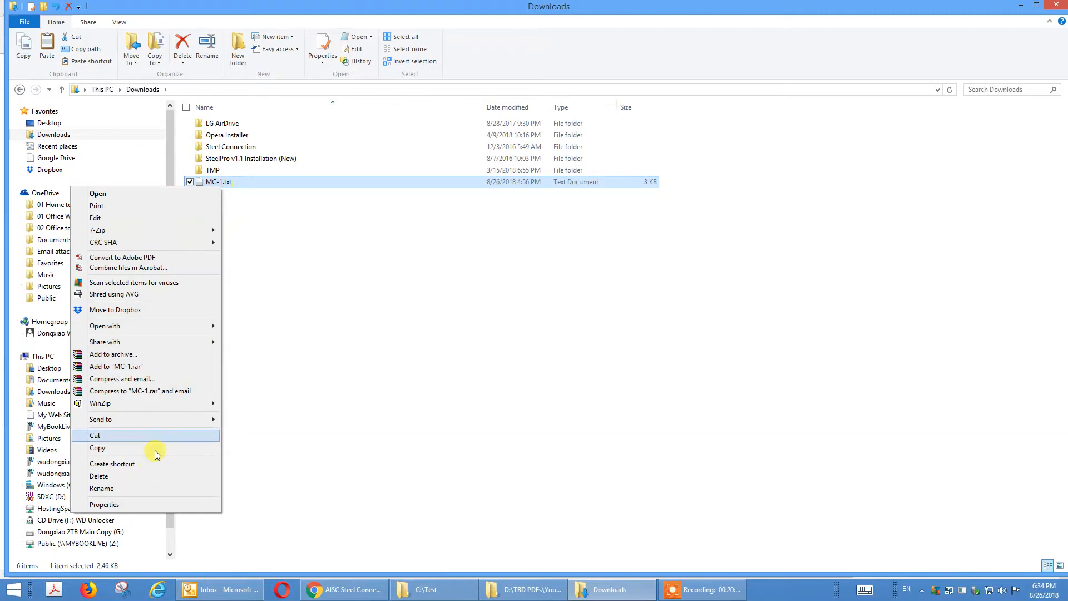
click(148, 475)
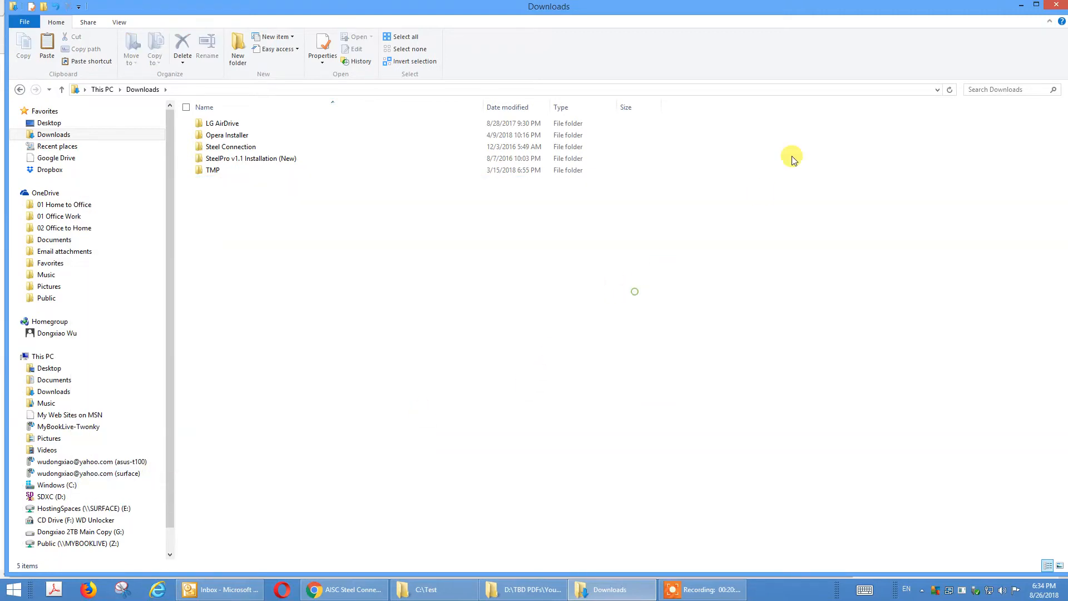
click(1022, 6)
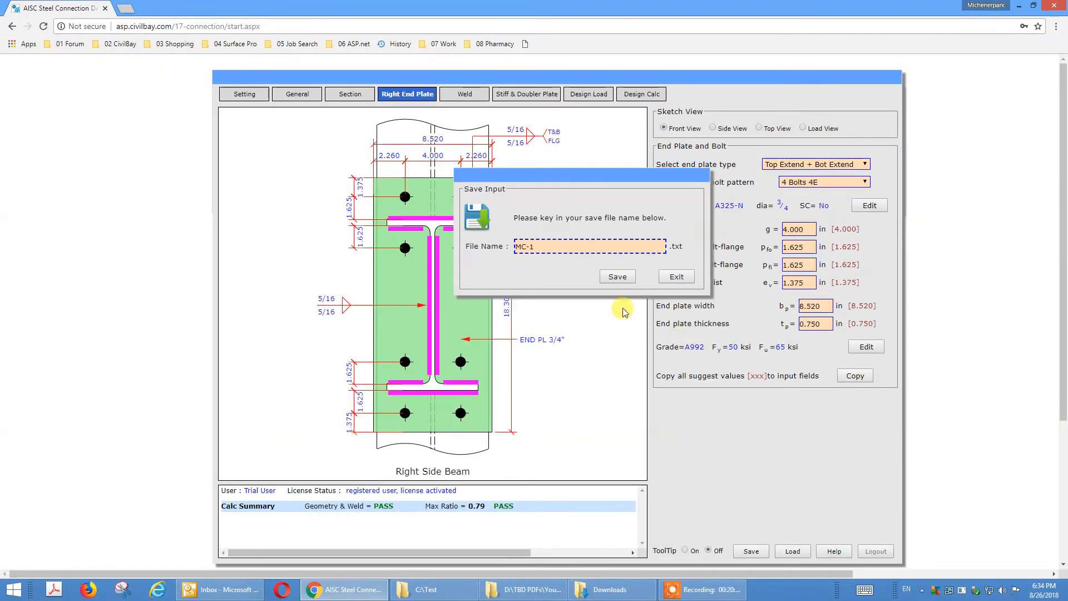
- Save the connection input as a text file with the file name MC-1
click(540, 245)
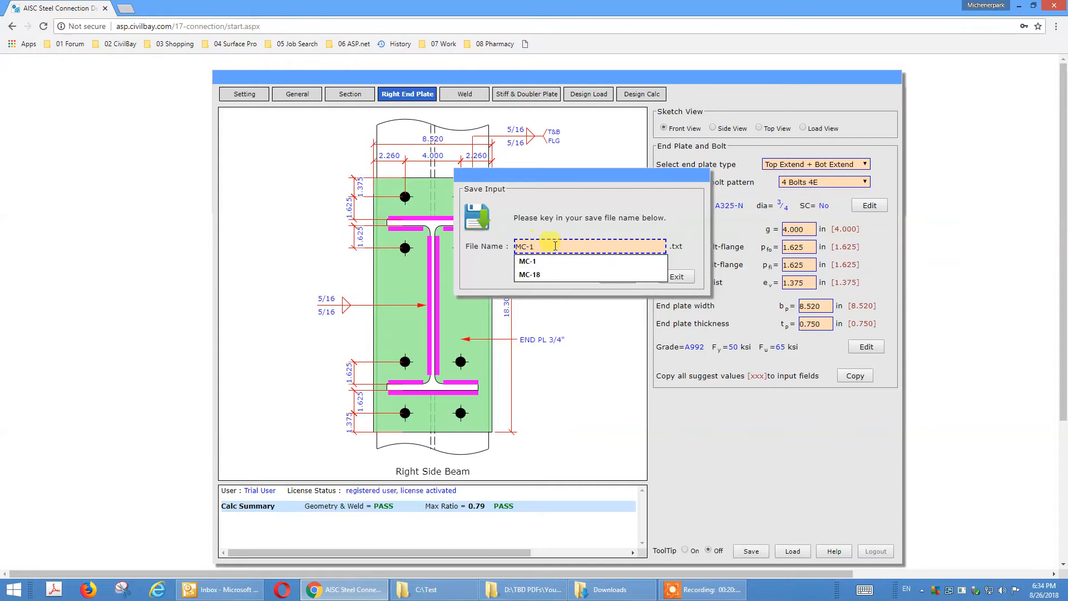
click(568, 195)
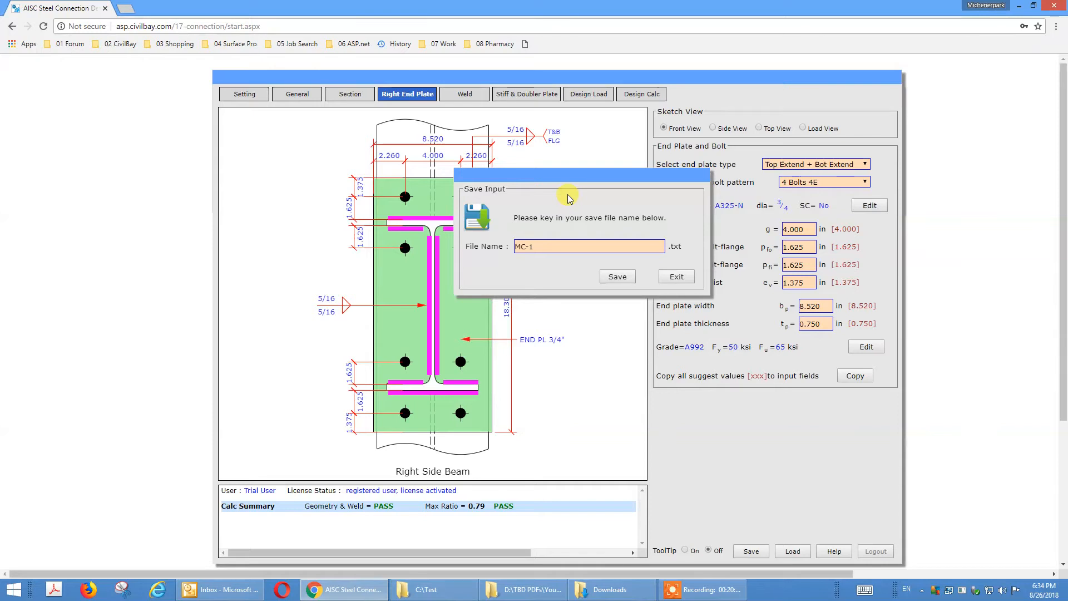
click(550, 245)
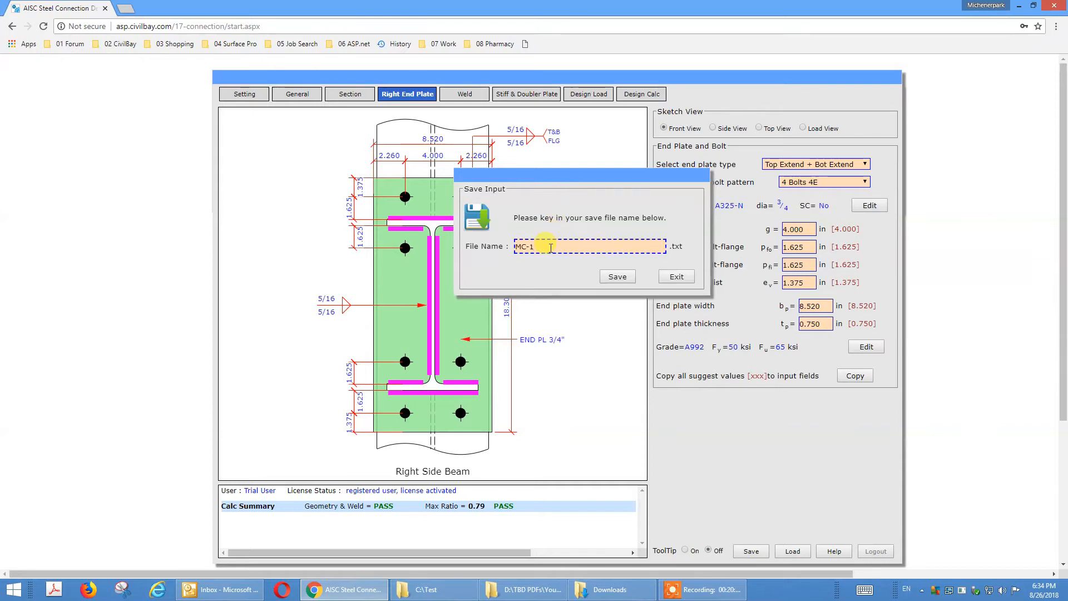
click(618, 277)
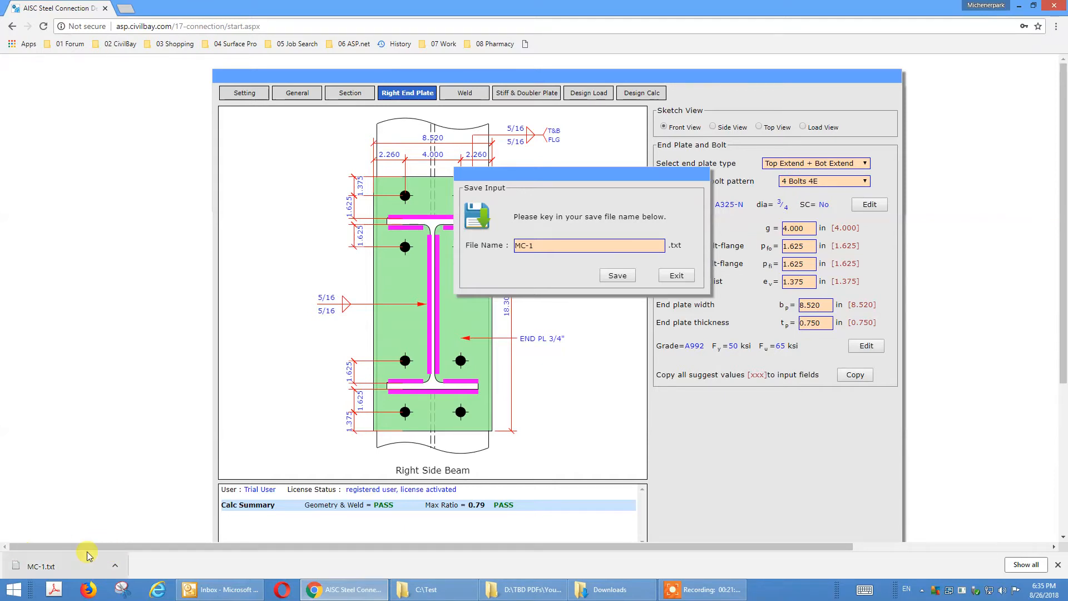
- Show the downloaded MC-1.txt in File Explorer, view its contents in Notepad, and check the Downloads folder path
click(115, 573)
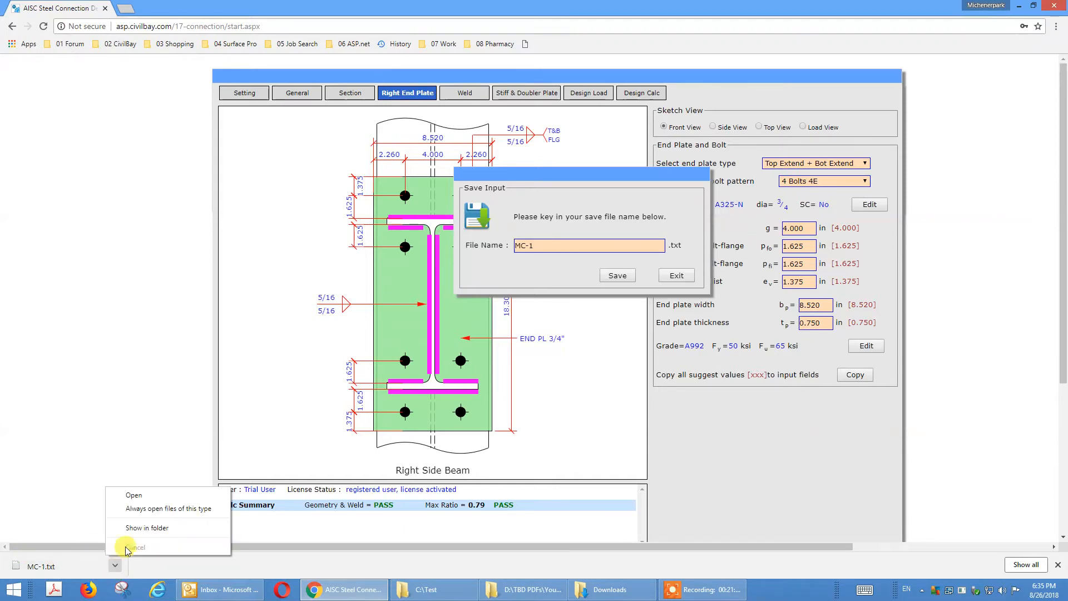
click(136, 529)
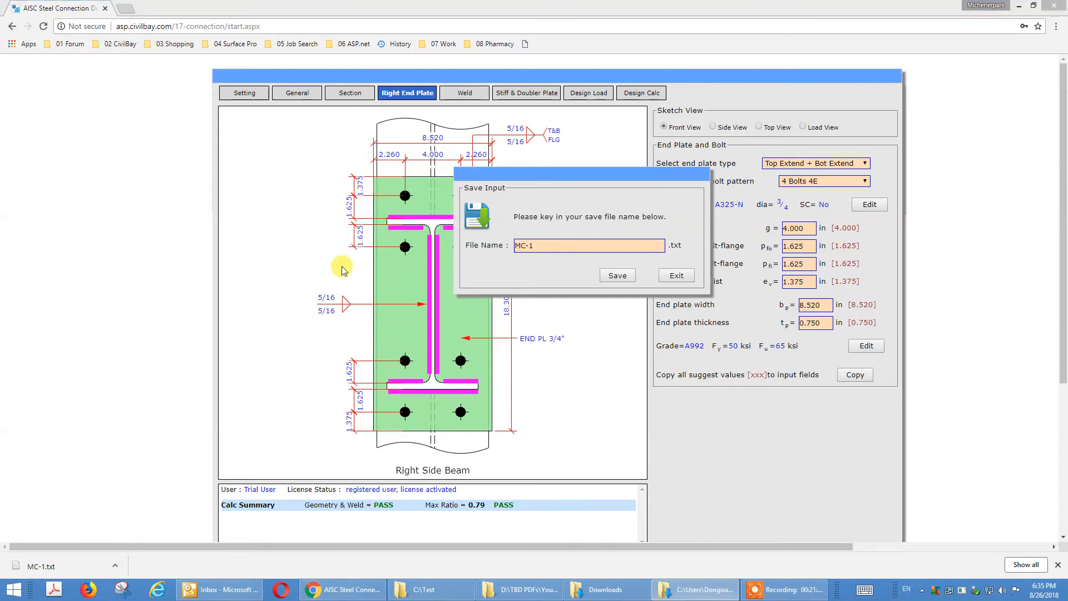
click(1015, 8)
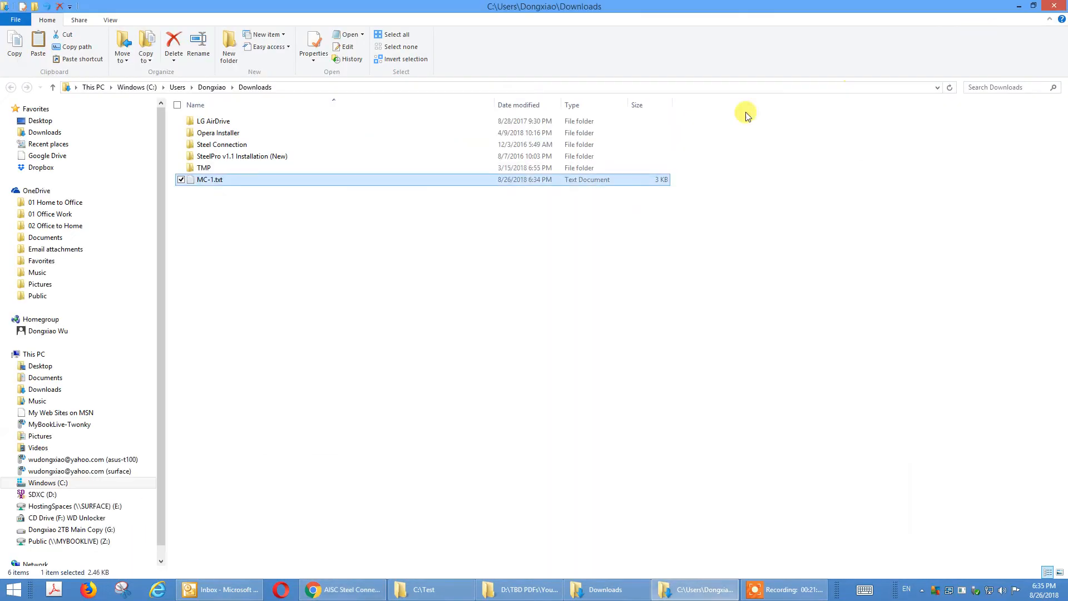
click(206, 216)
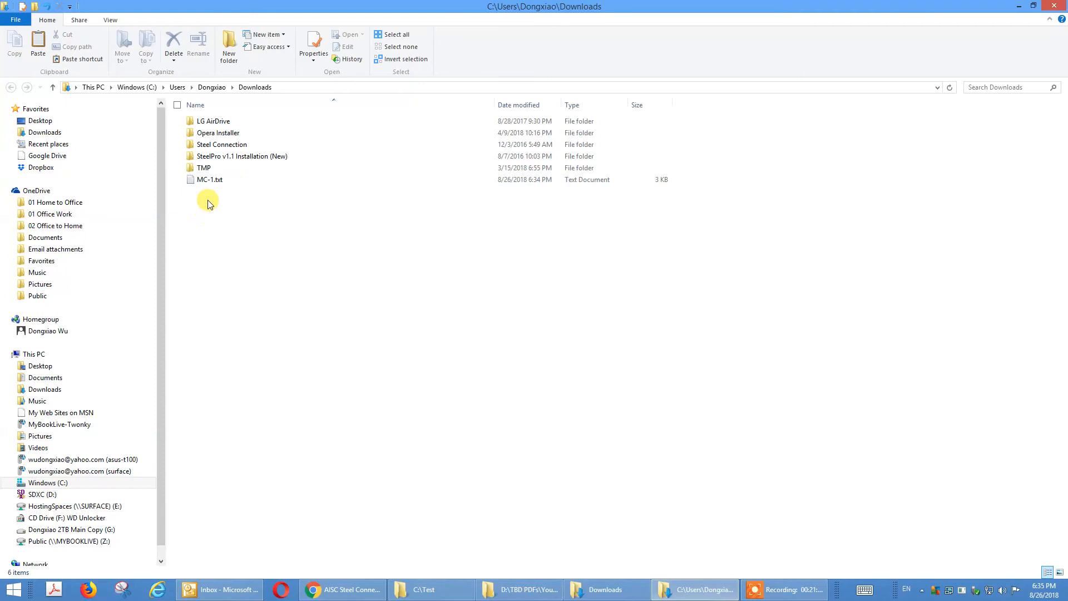
double_click(211, 180)
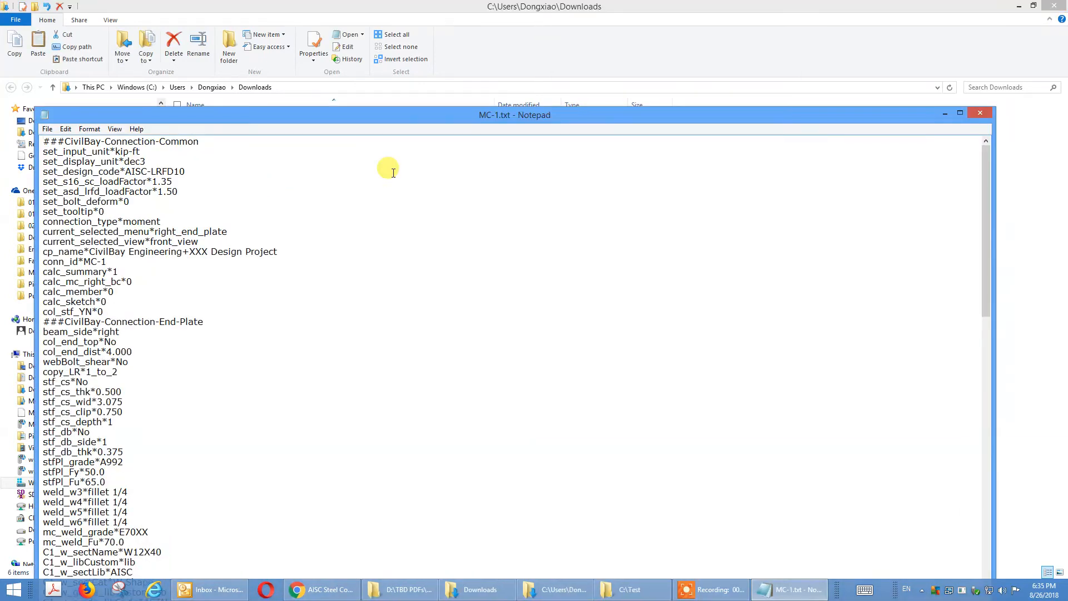
click(974, 118)
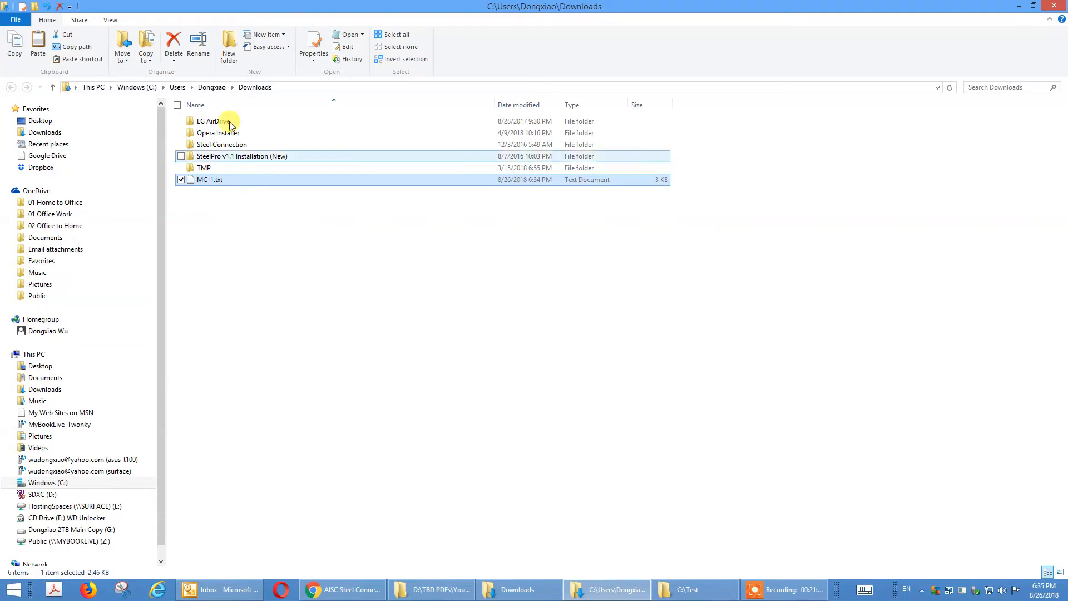
click(282, 88)
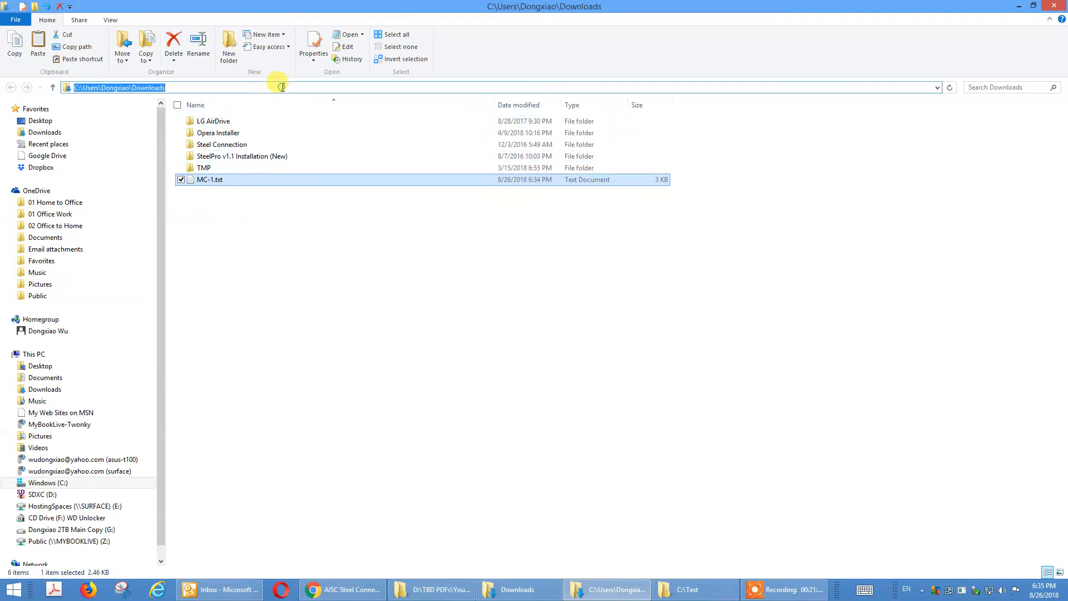
click(246, 224)
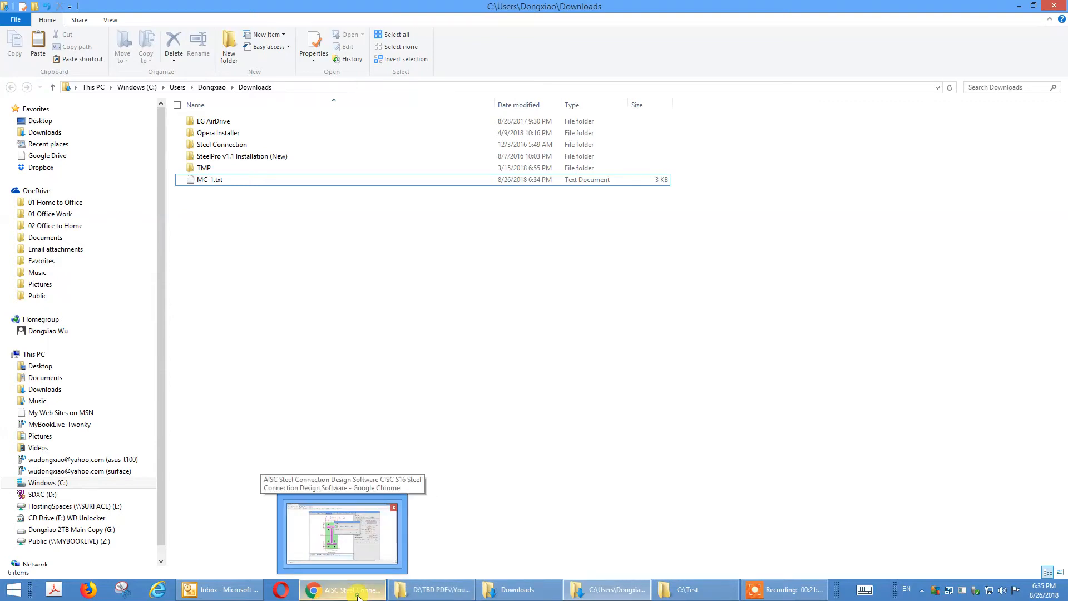
- Switch back to the connection design page in Chrome and close the Save Input dialog and the download bar
click(365, 567)
click(676, 275)
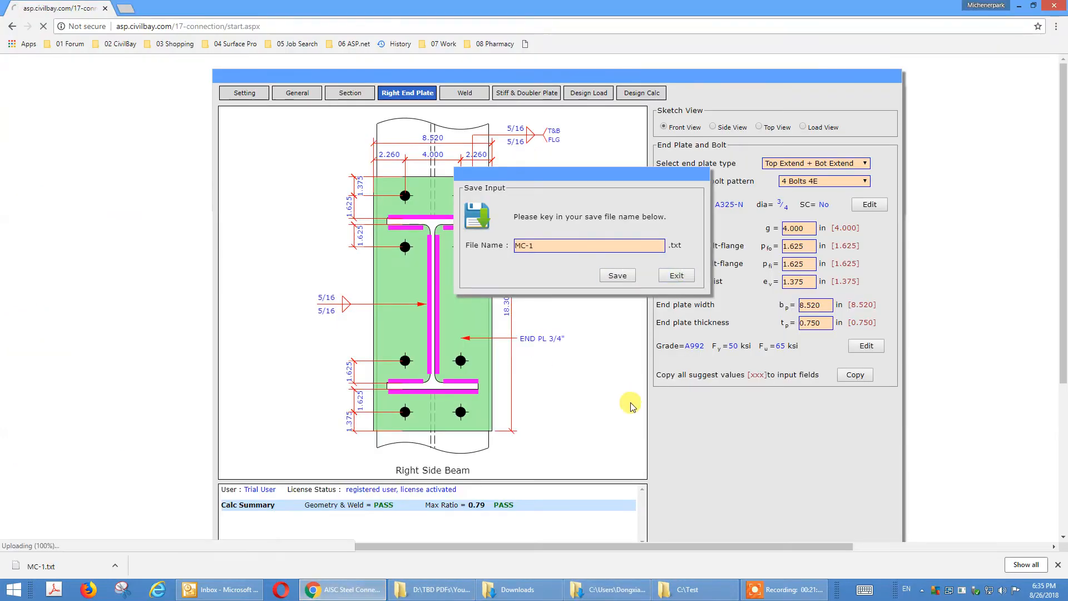
click(1057, 565)
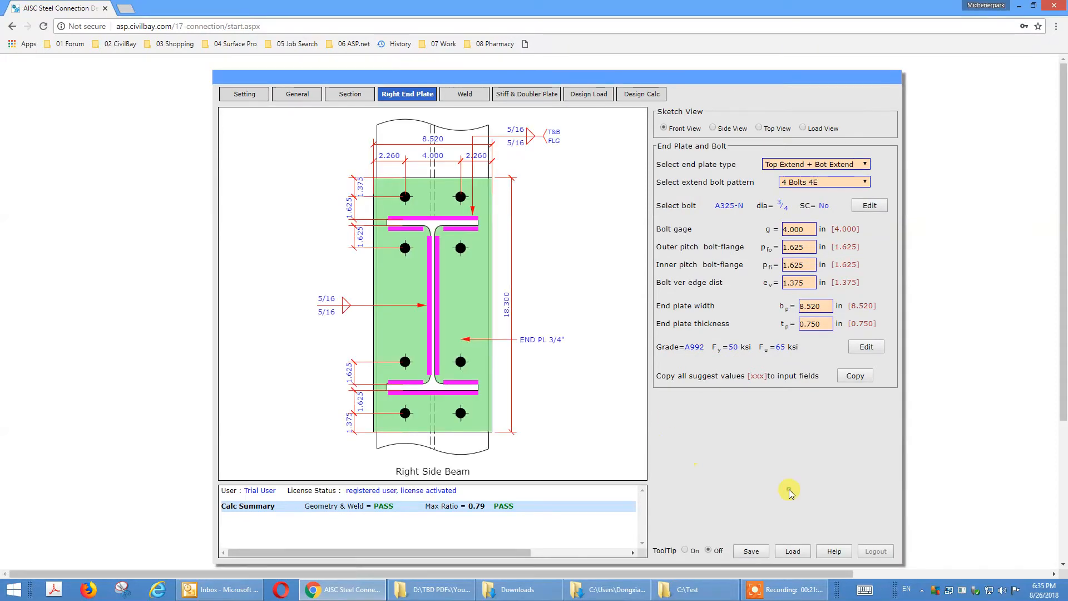
- Load the saved input file MC-1.txt from the Downloads folder
click(793, 552)
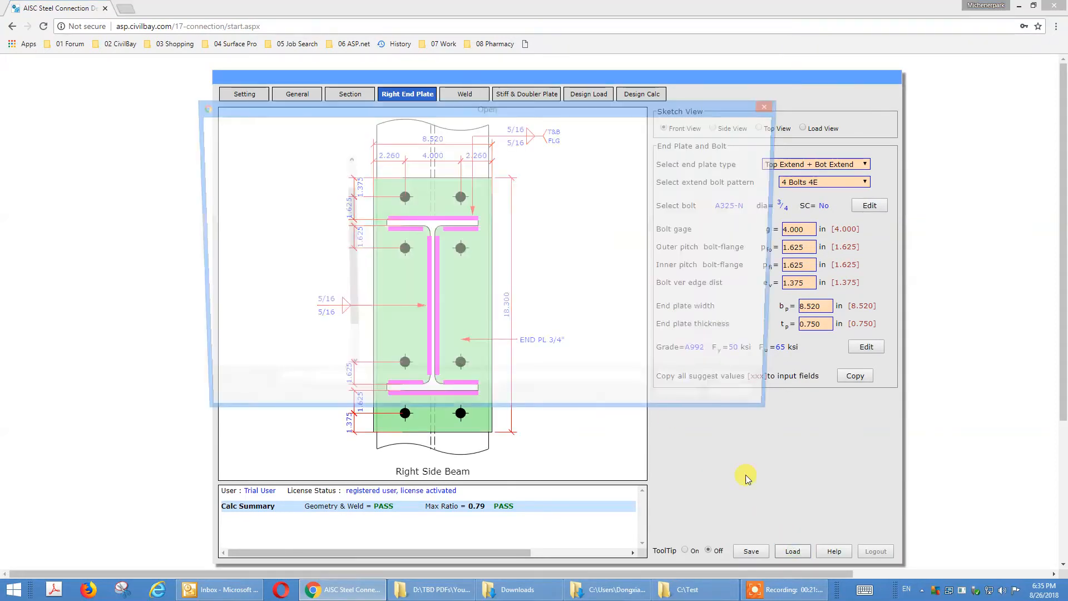
click(388, 235)
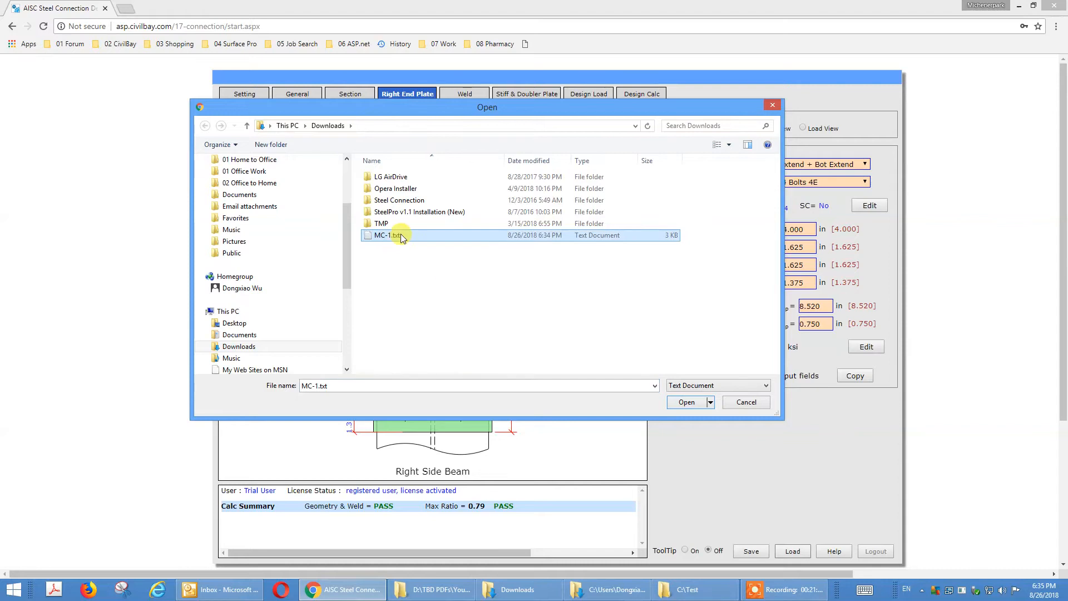
click(687, 403)
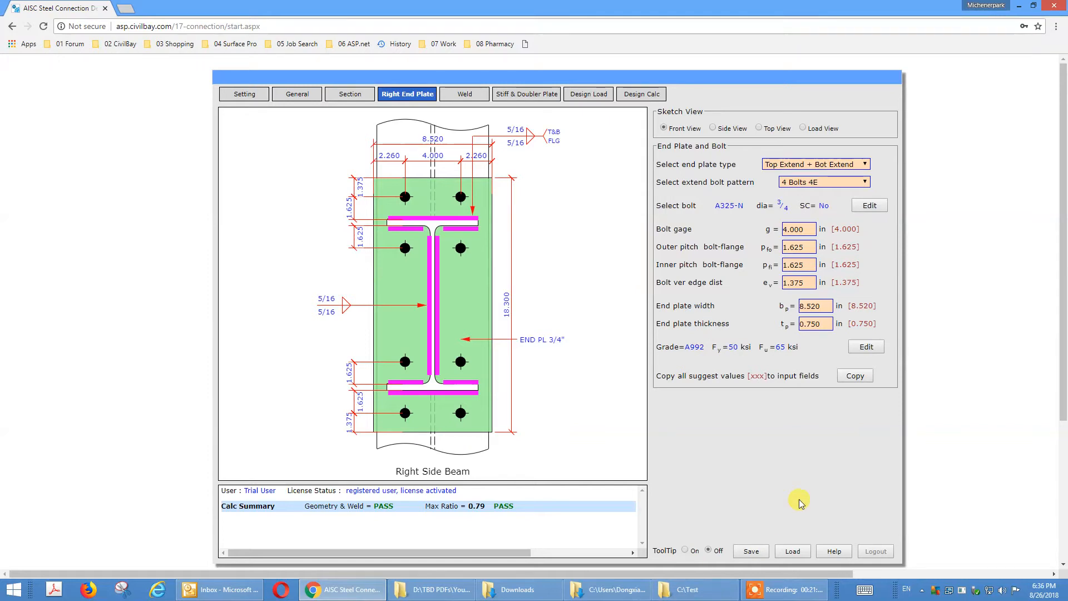
- Open the help manual in a maximized window and view its Quick Start and User Interface topics
click(833, 550)
click(800, 231)
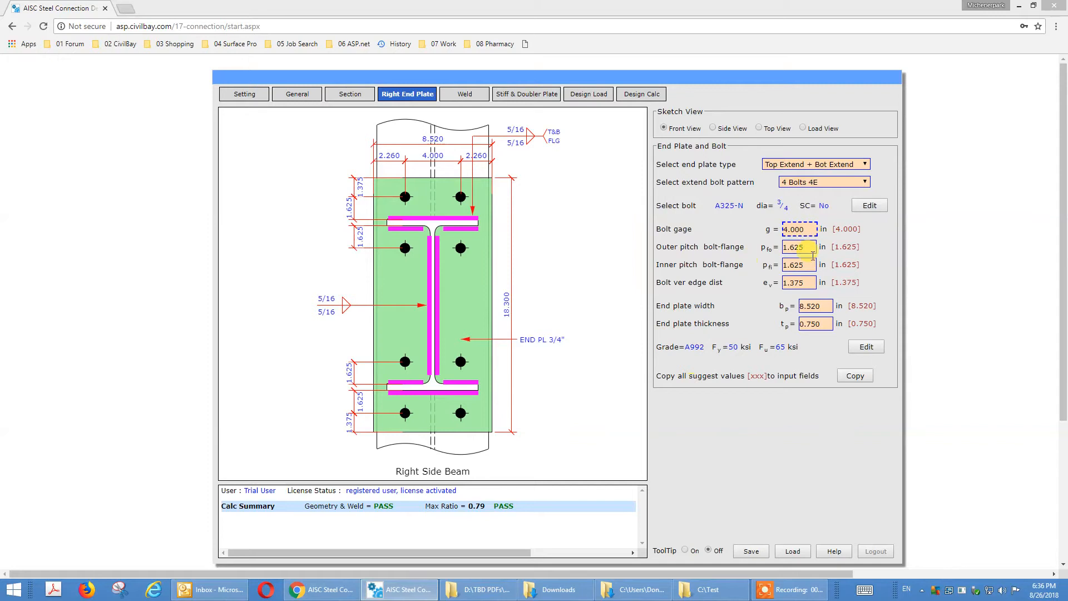
click(1021, 5)
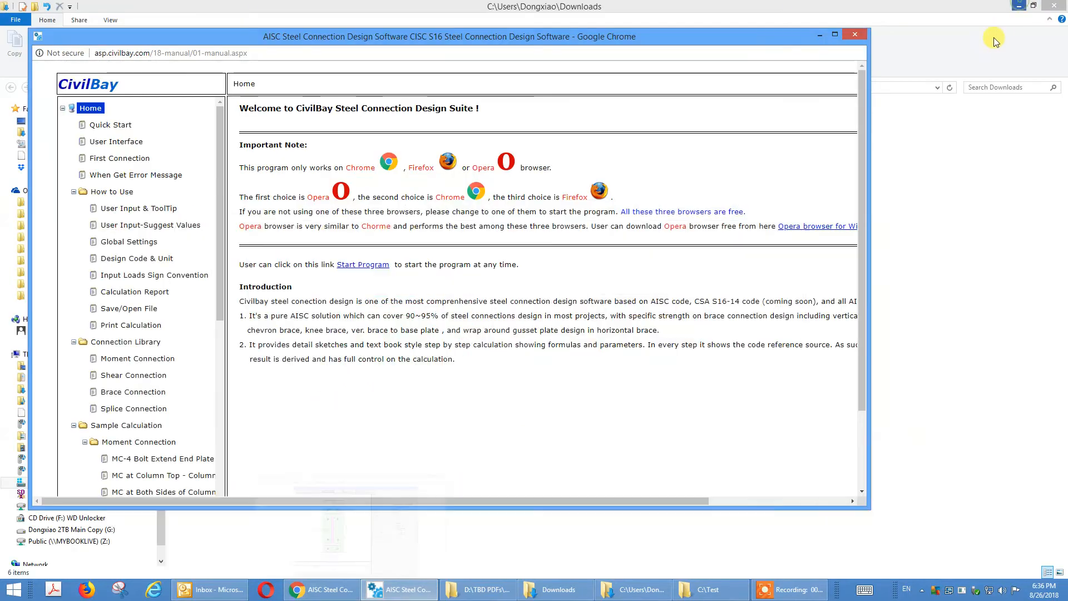
click(836, 33)
click(85, 93)
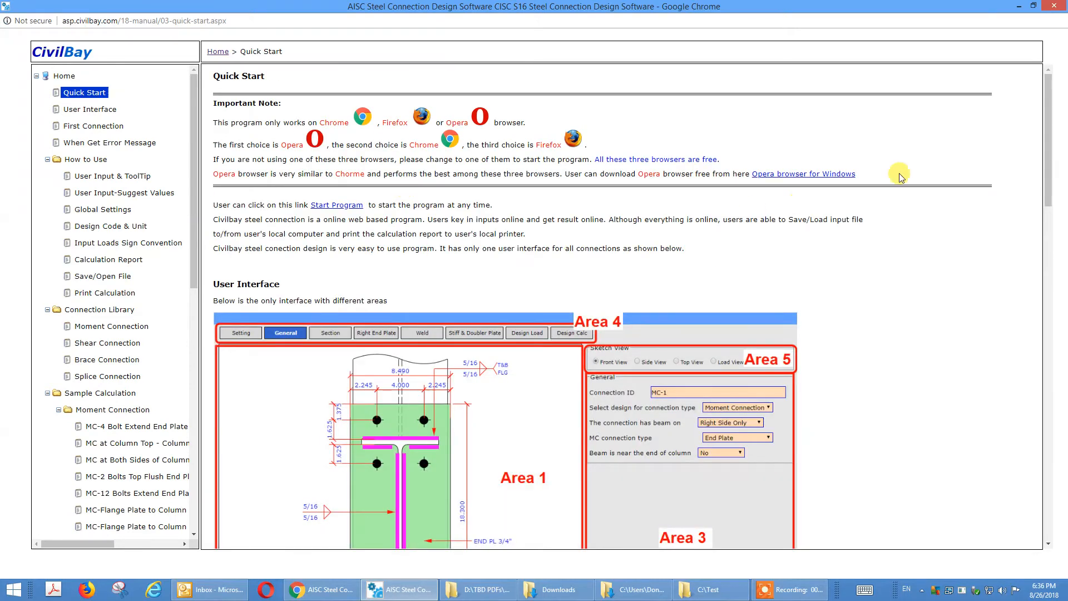
mouse_move(1044, 120)
mouse_down()
mouse_move(1038, 313)
mouse_move(1030, 132)
mouse_up()
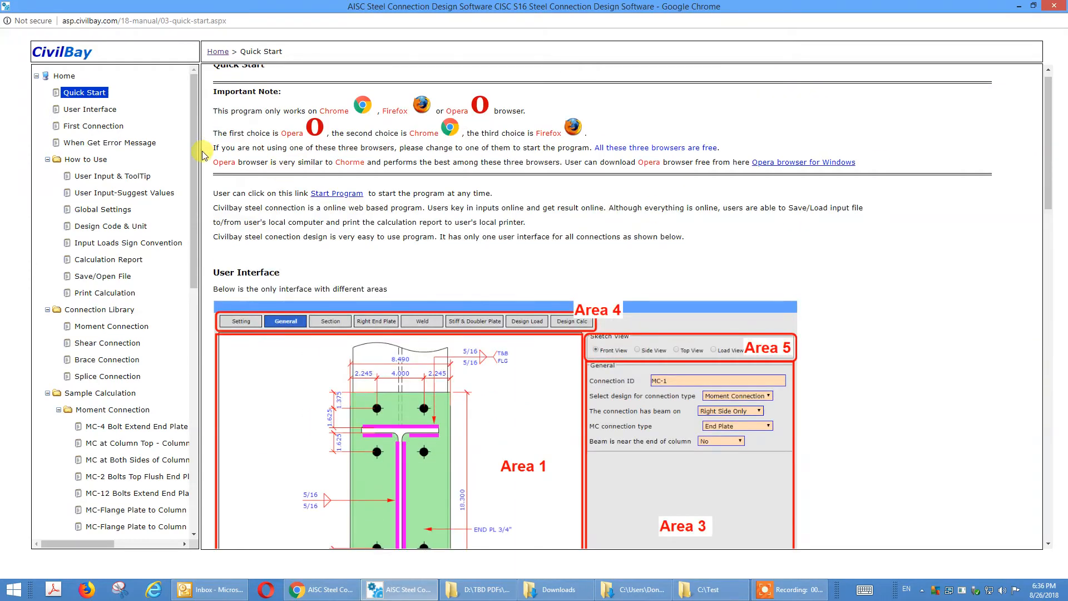
click(100, 112)
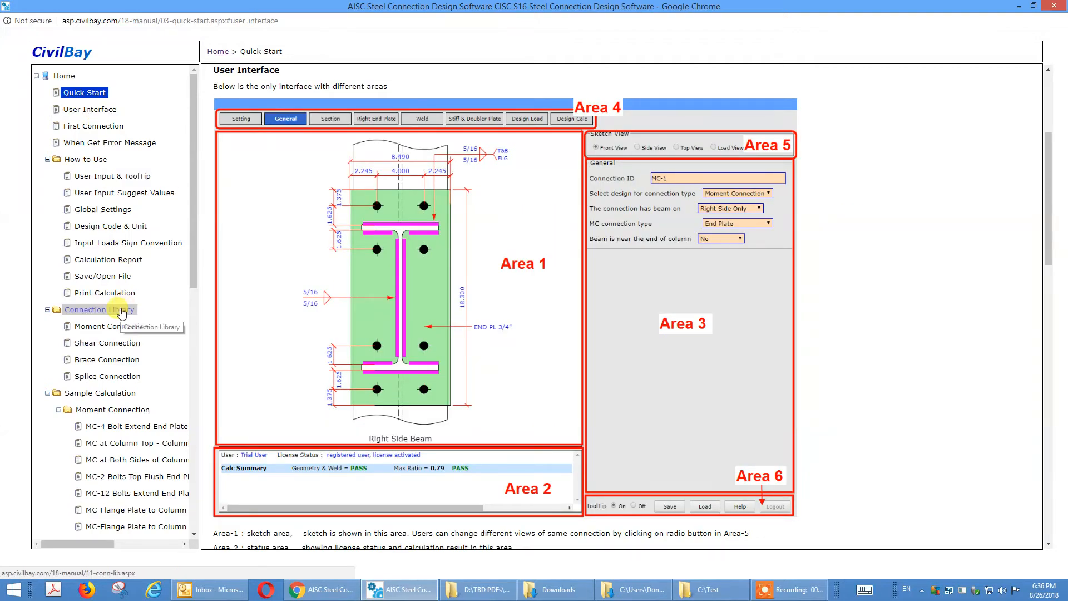
- View the MC-4 Bolt Extend End Plate sample calculation, close the manual, and return to the connection design page
click(118, 427)
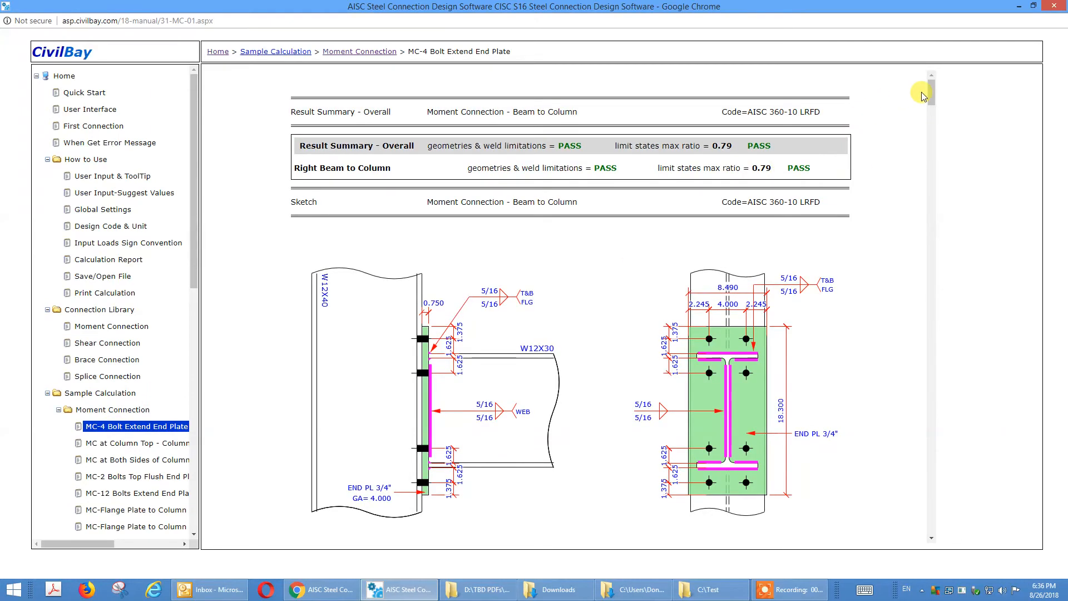
mouse_move(933, 100)
mouse_down()
mouse_move(942, 162)
mouse_move(945, 134)
mouse_up()
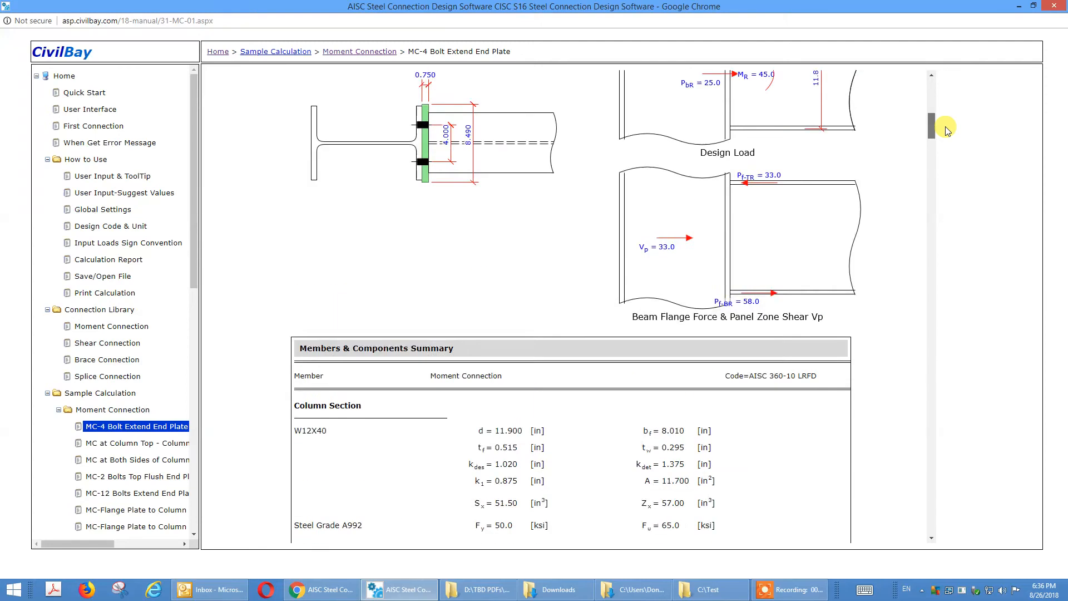
drag(964, 80, 923, 53)
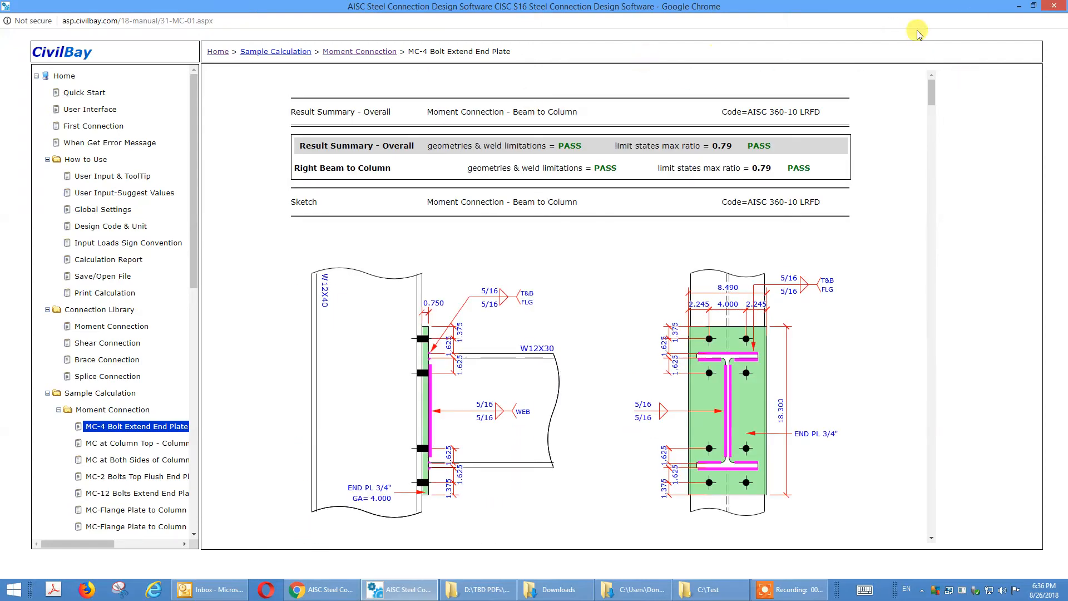
click(1044, 8)
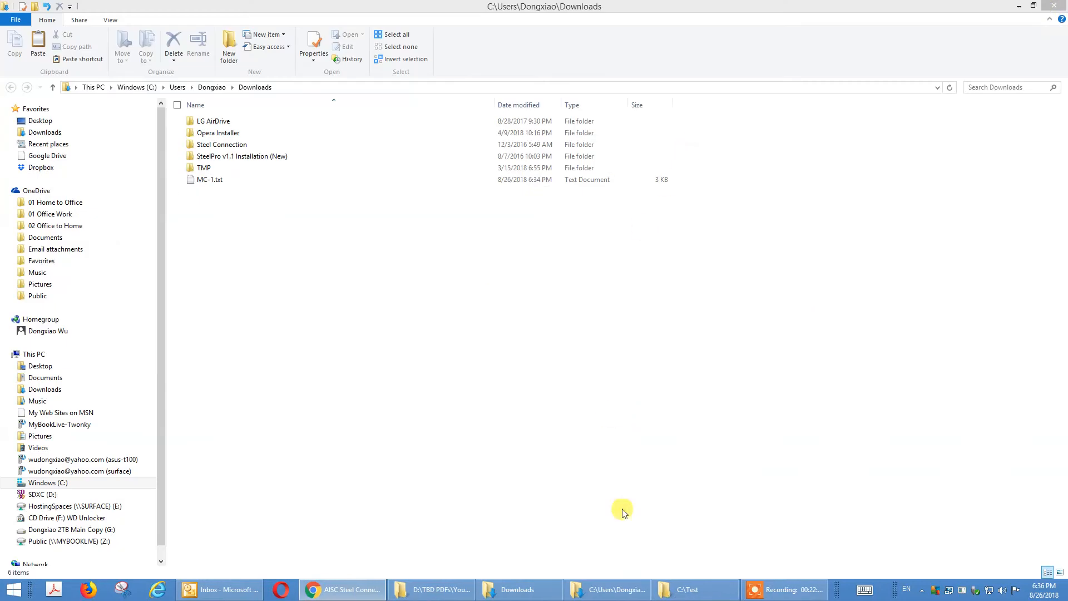
click(334, 594)
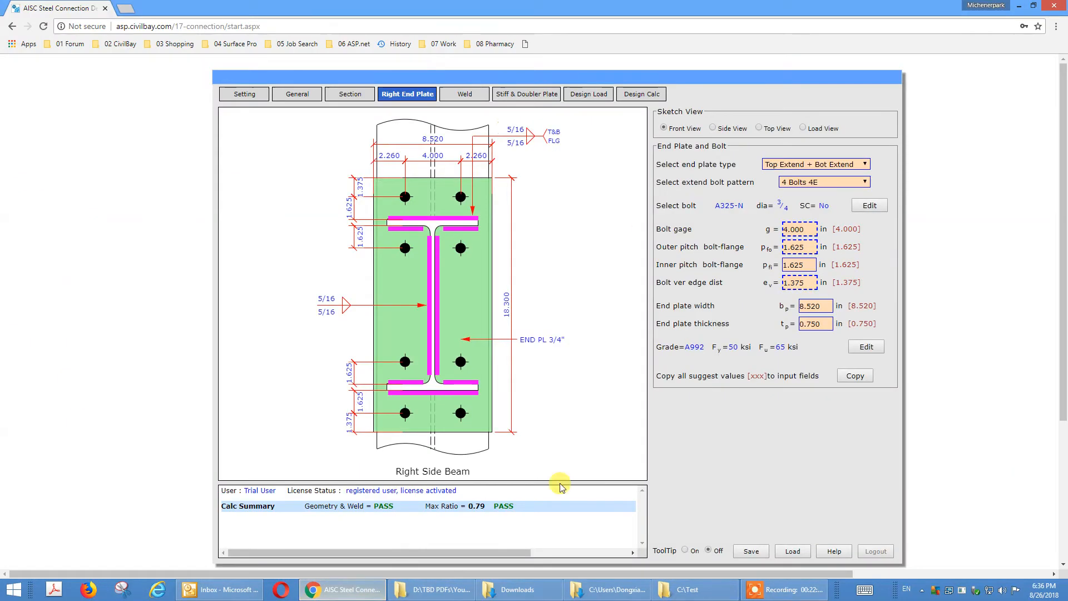
- Reopen the help manual's home page, close it, and return to the right end plate inputs
click(835, 551)
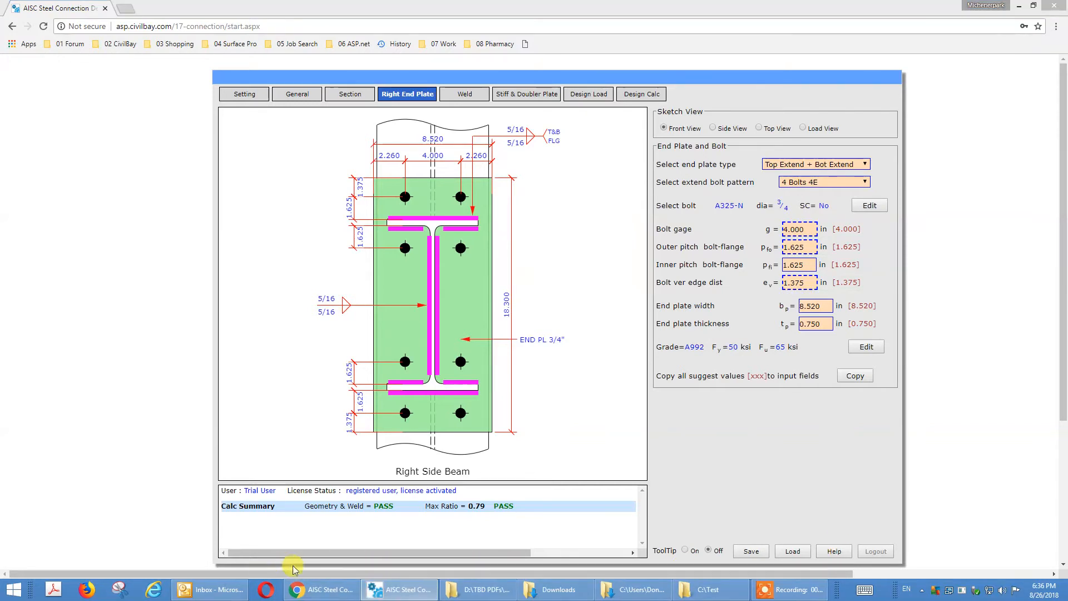
click(304, 594)
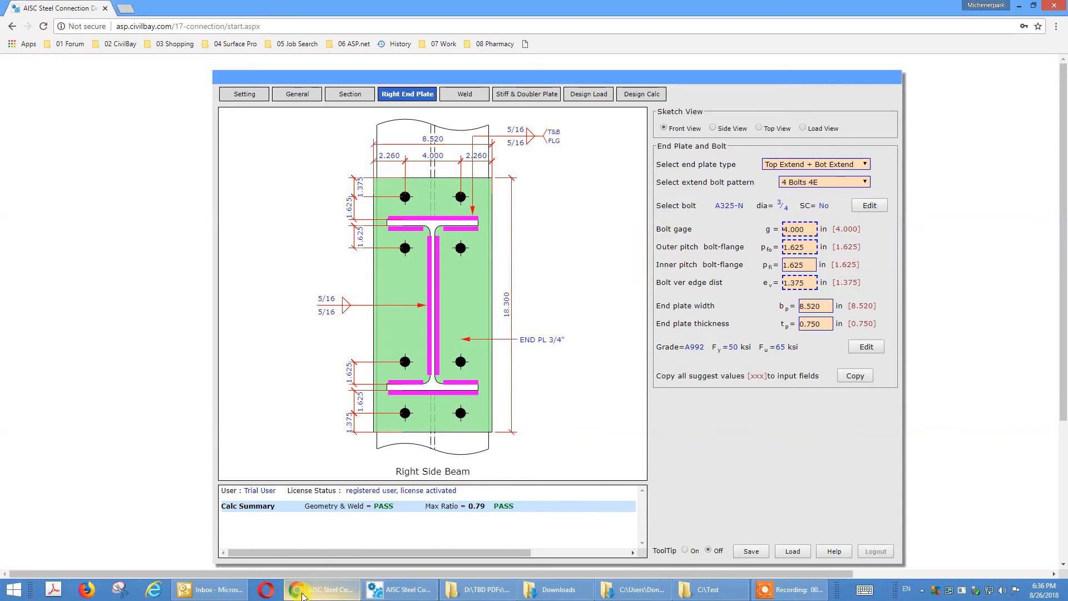
click(303, 594)
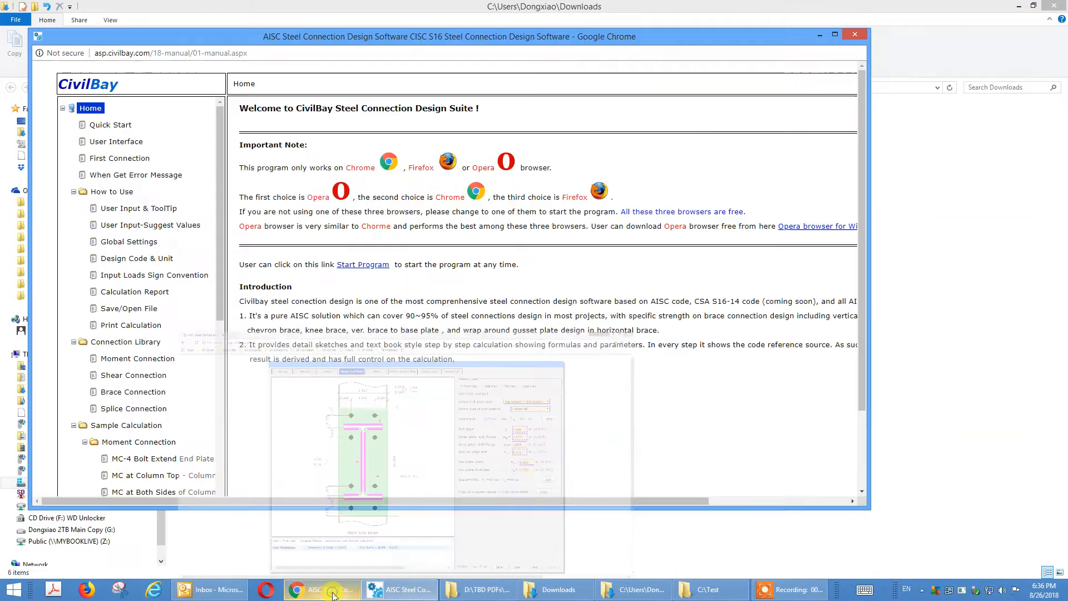
click(862, 32)
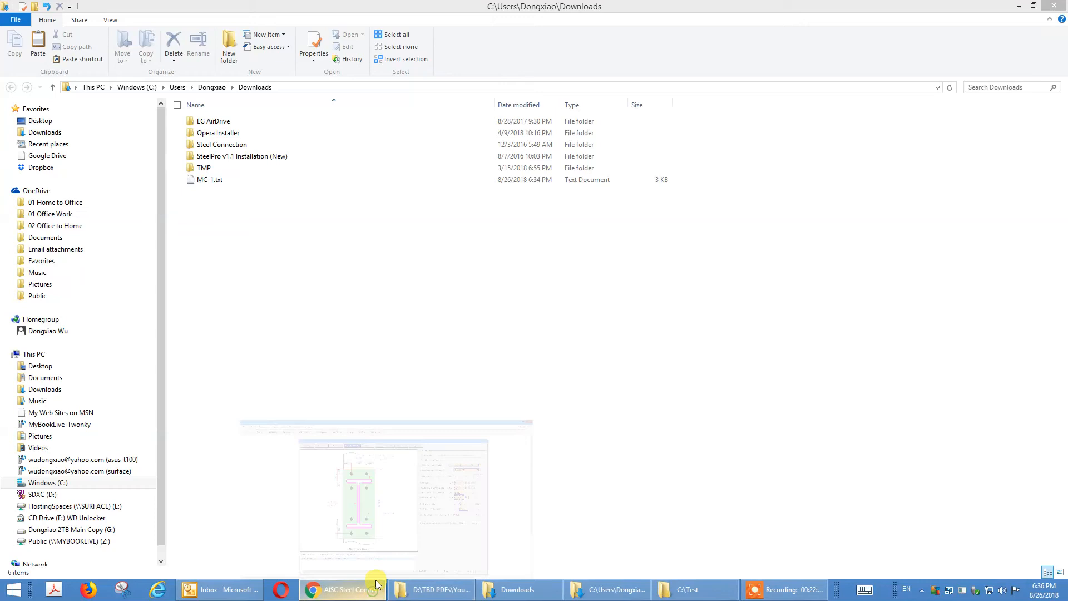
click(376, 587)
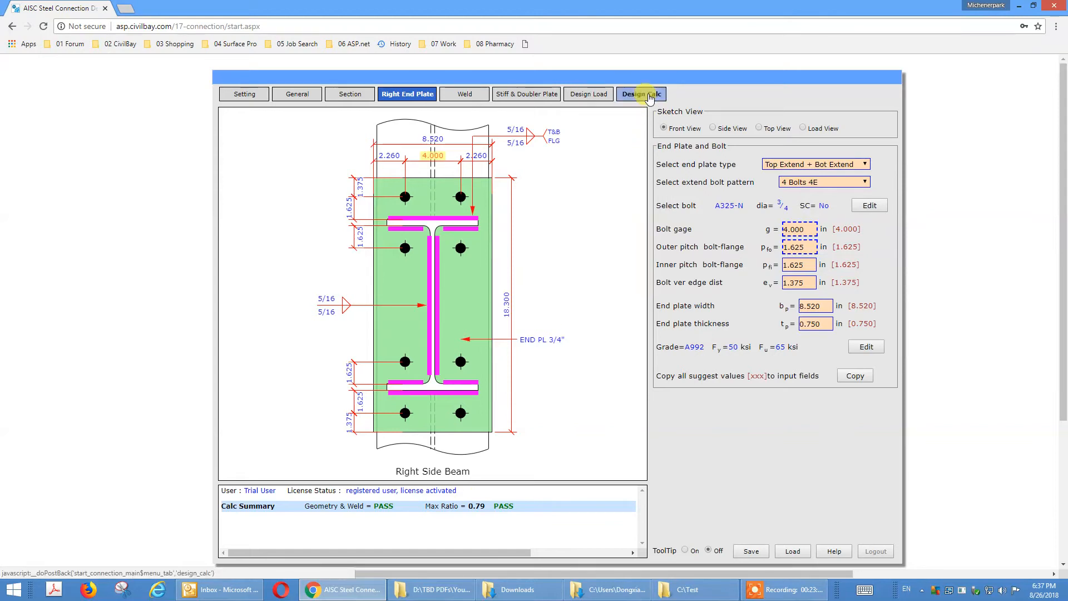
click(784, 438)
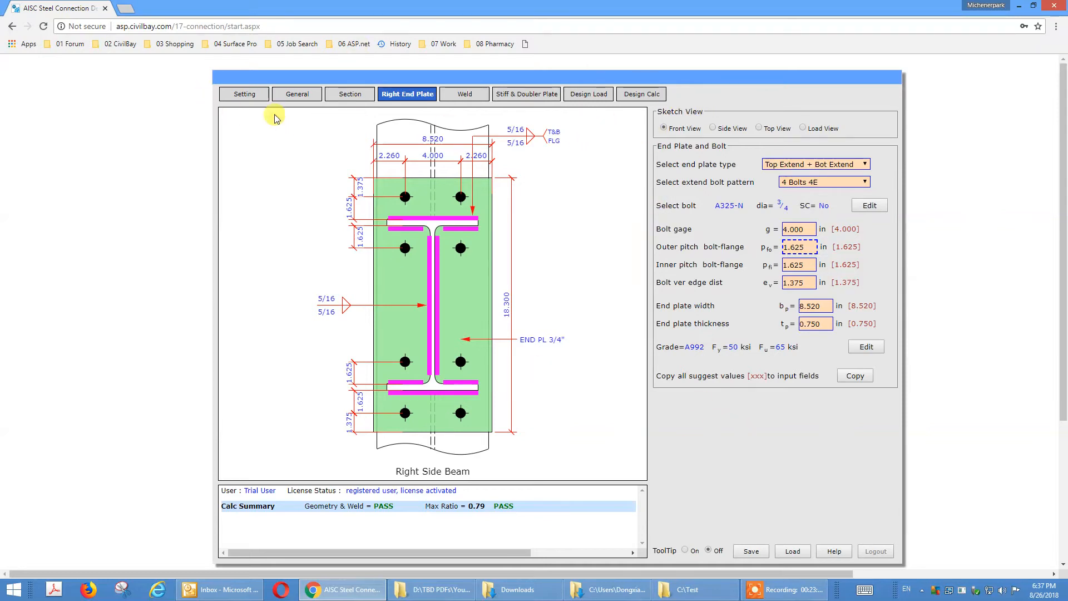
- Try Fraction 1/8 as the inch display format in the global project settings, and restore Decimal 0.001
click(248, 98)
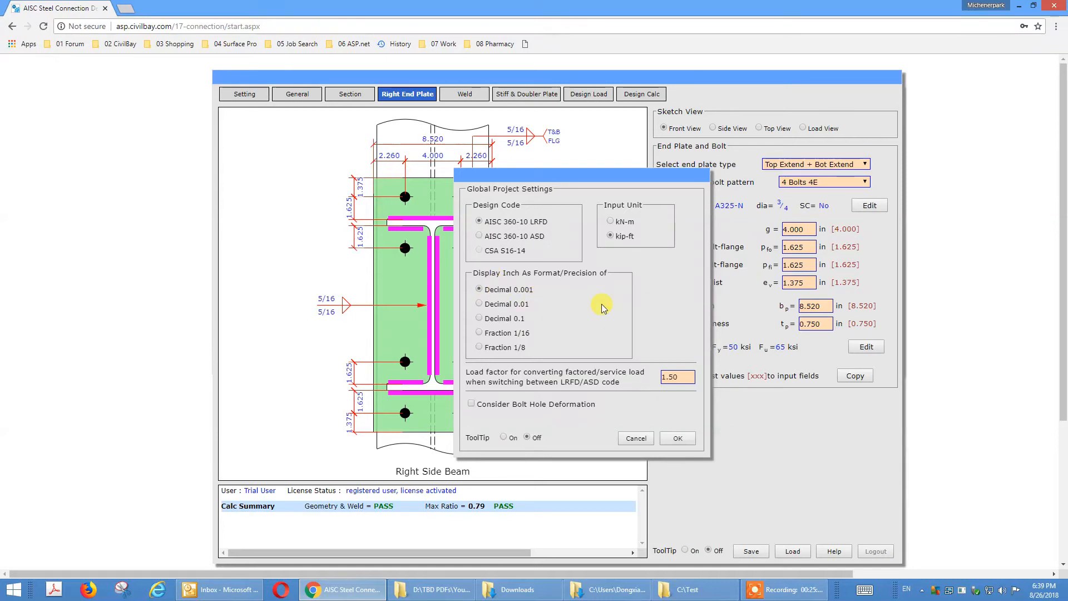
click(480, 349)
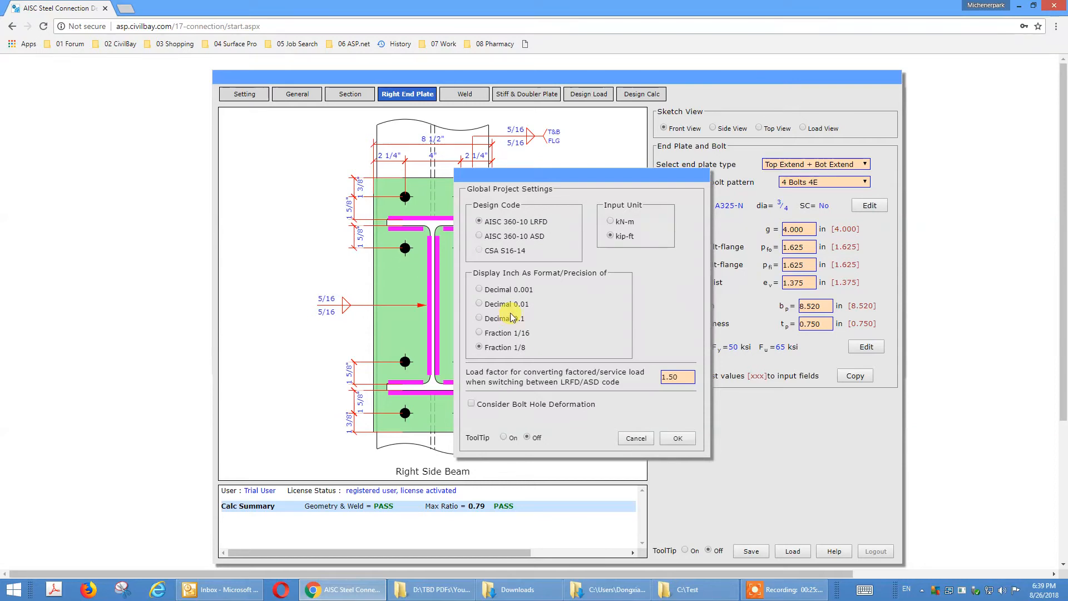
click(483, 290)
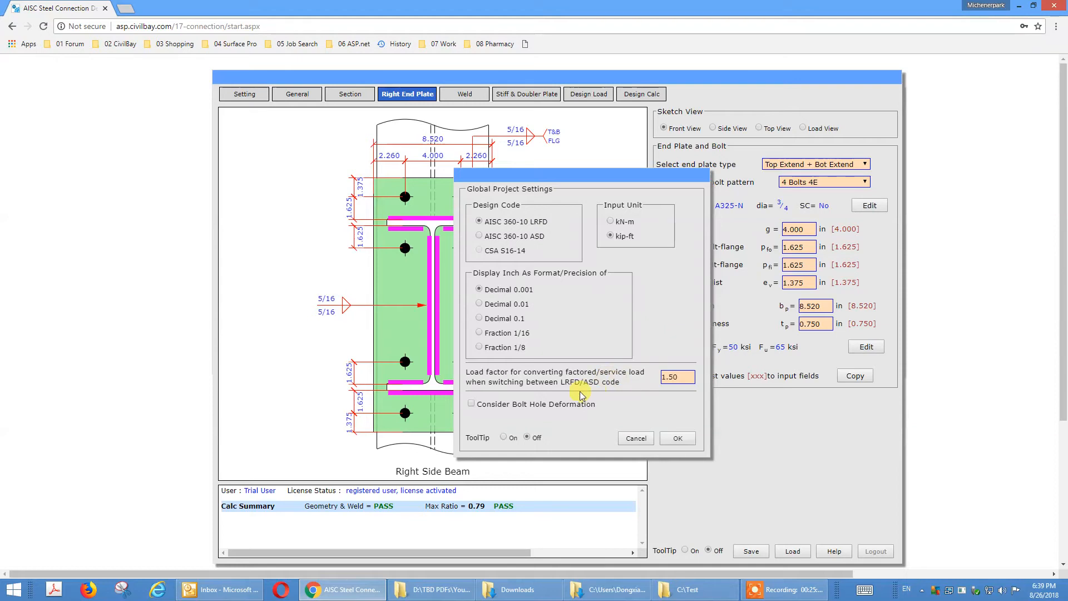
- Turn tooltips on to read the Consider Bolt Hole Deformation explanation, turn them off again and confirm the global settings
click(504, 439)
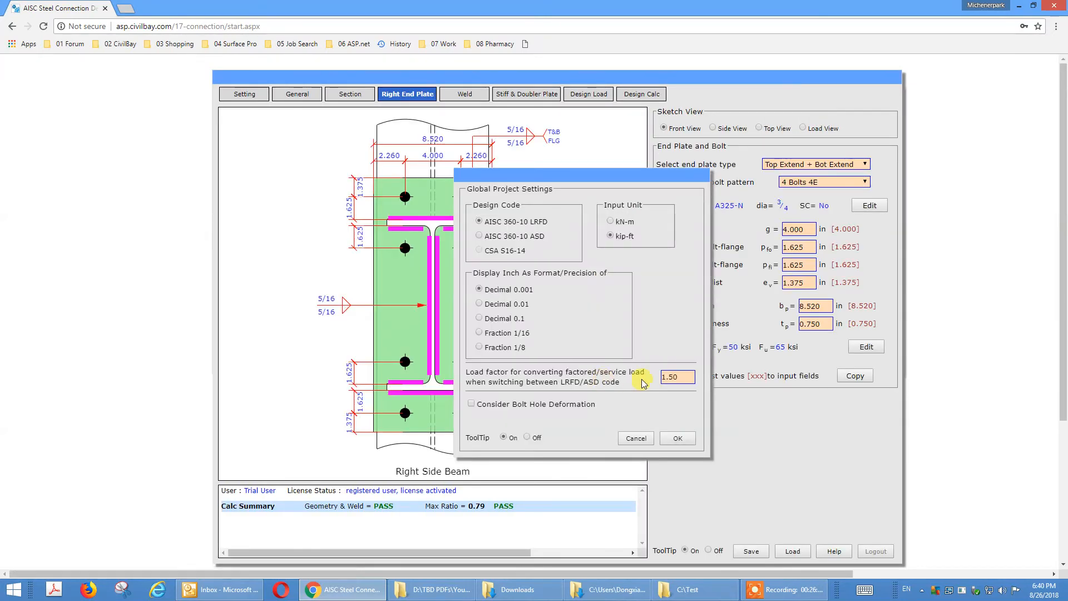
mouse_move(690, 379)
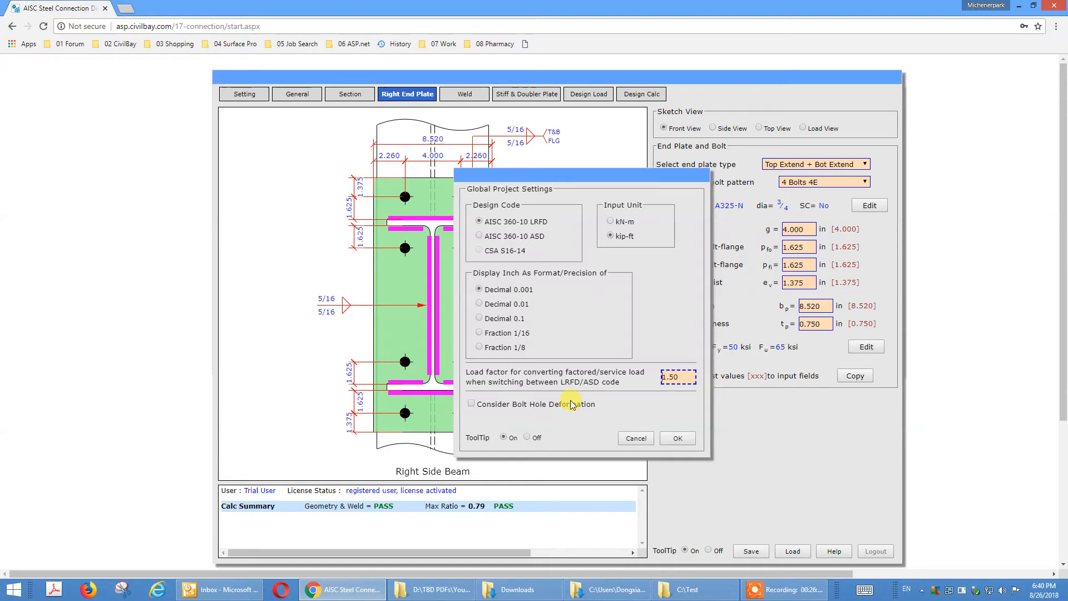
mouse_move(572, 405)
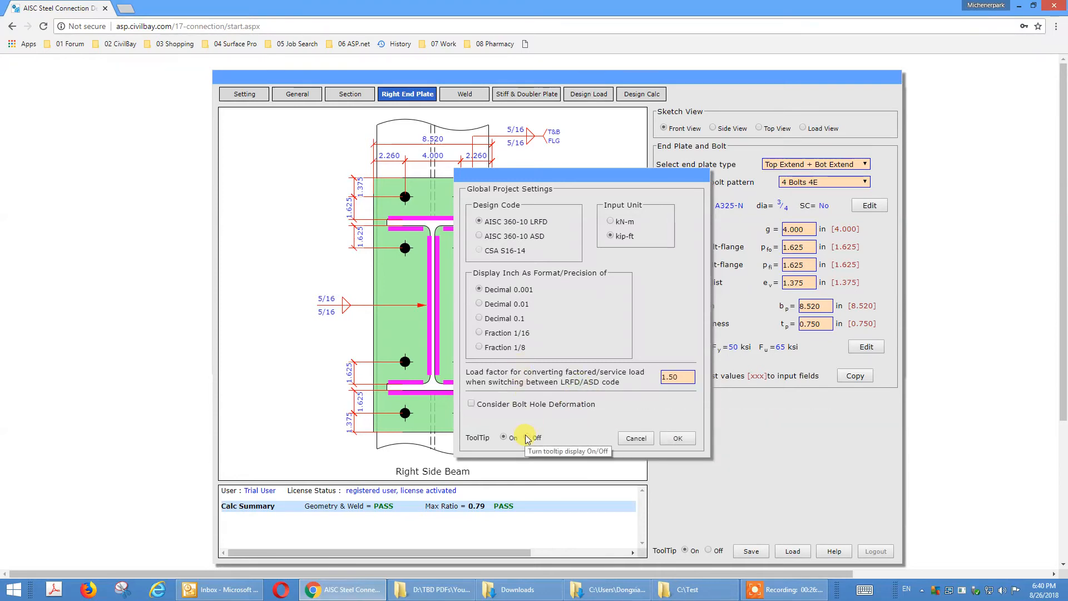
mouse_move(501, 410)
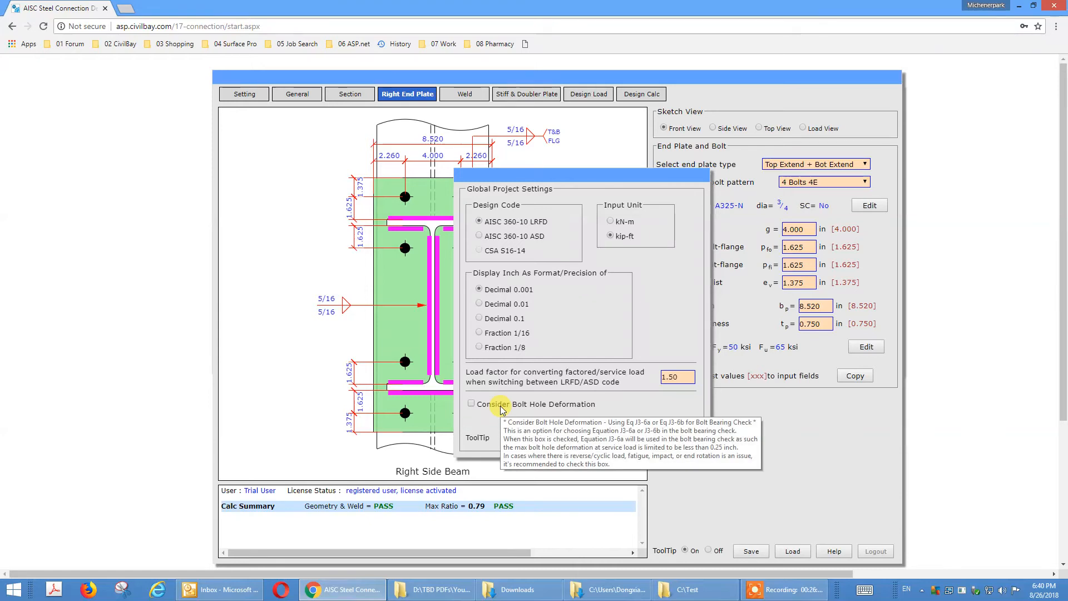
click(527, 437)
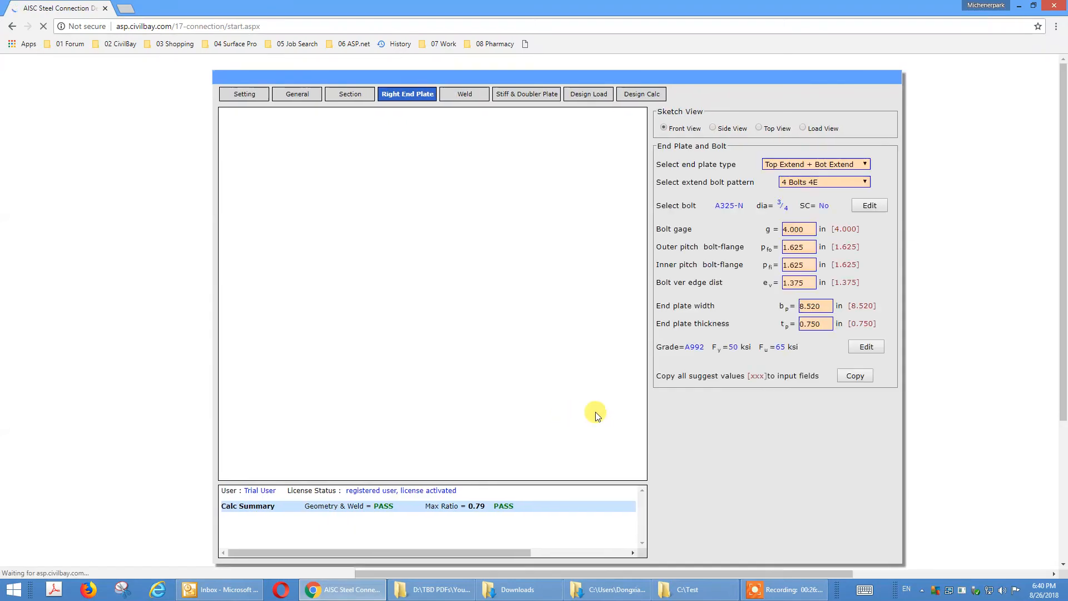
click(663, 438)
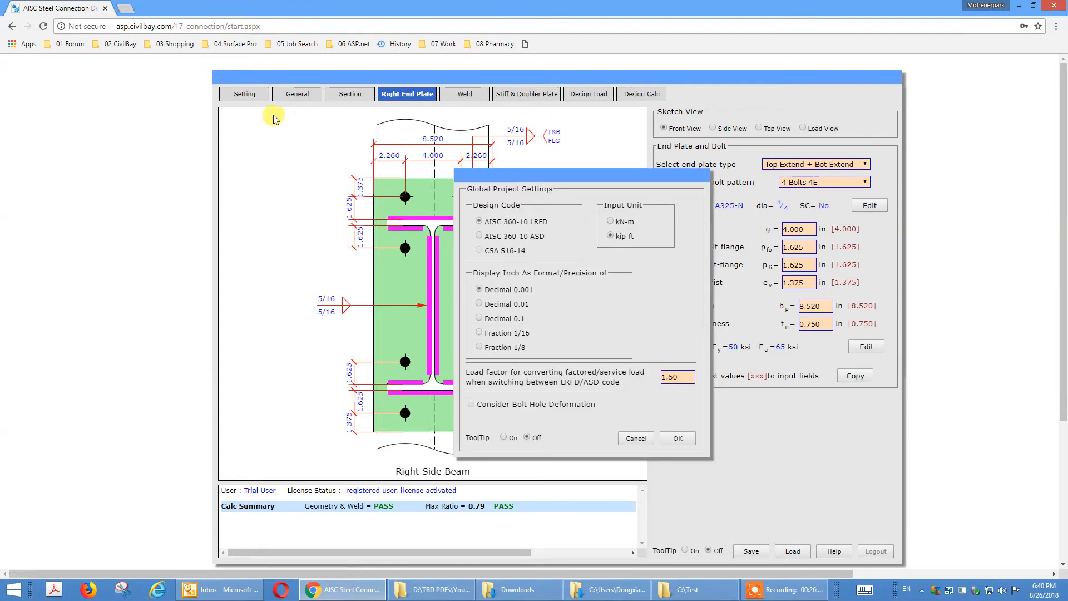
click(673, 440)
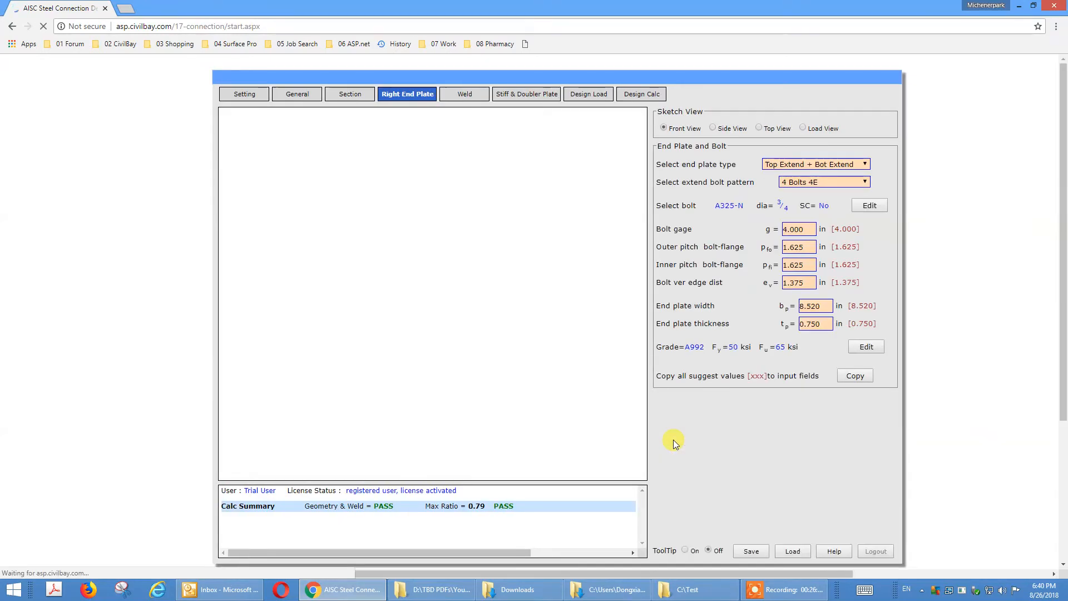
- Review the general inputs for the company and project name and the connection ID
click(301, 97)
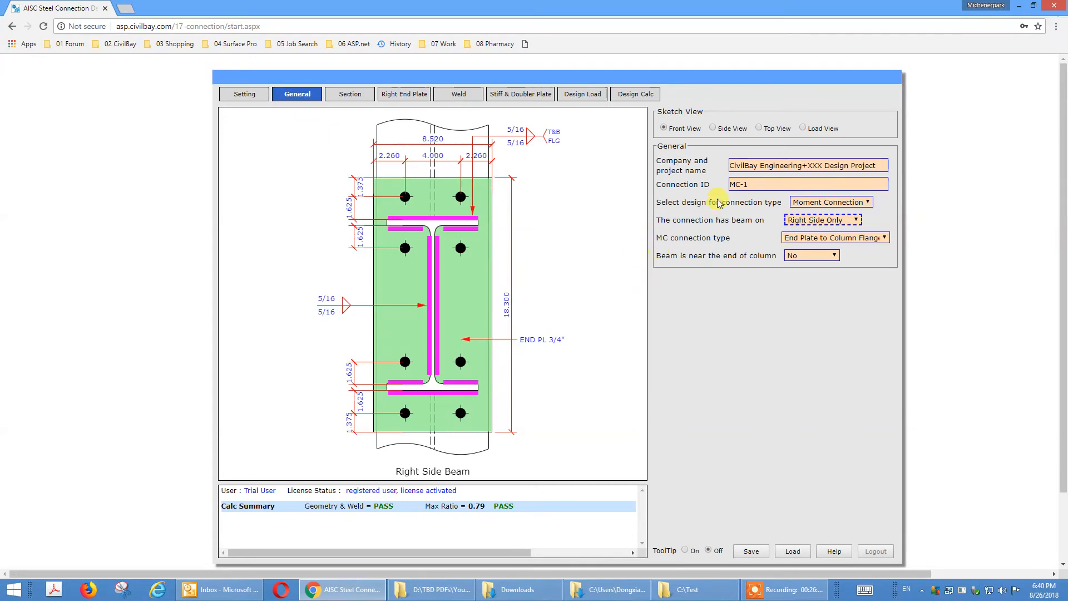
click(692, 222)
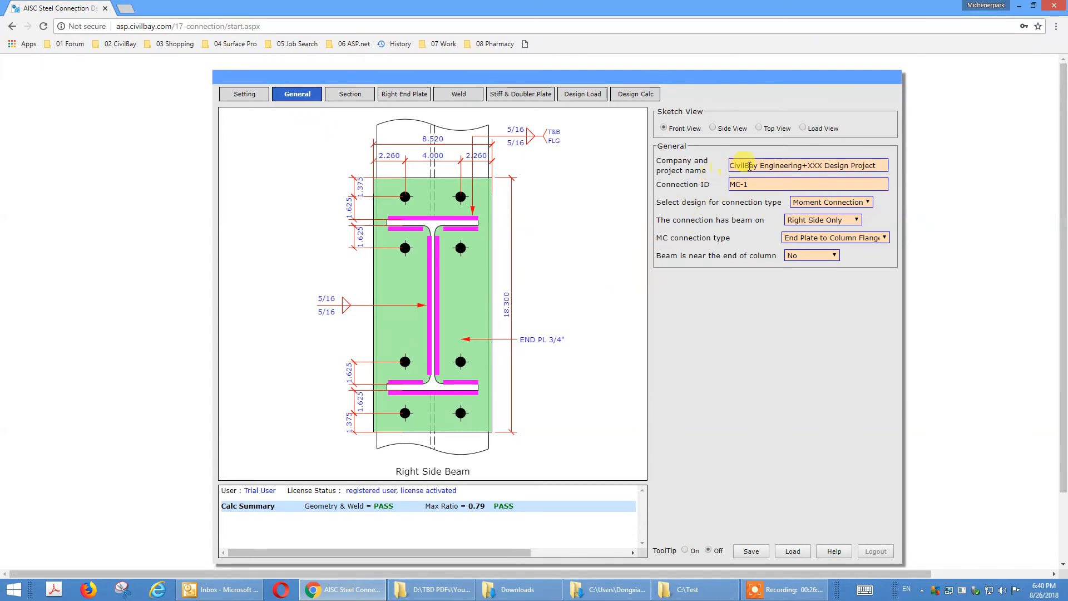
click(732, 166)
key(Tab)
click(801, 167)
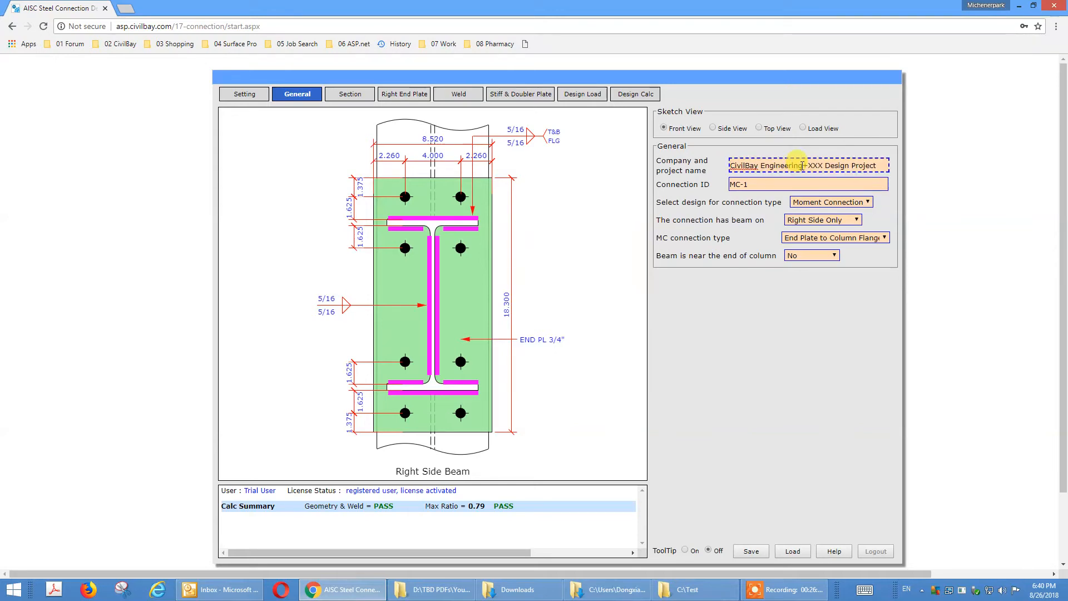
click(786, 183)
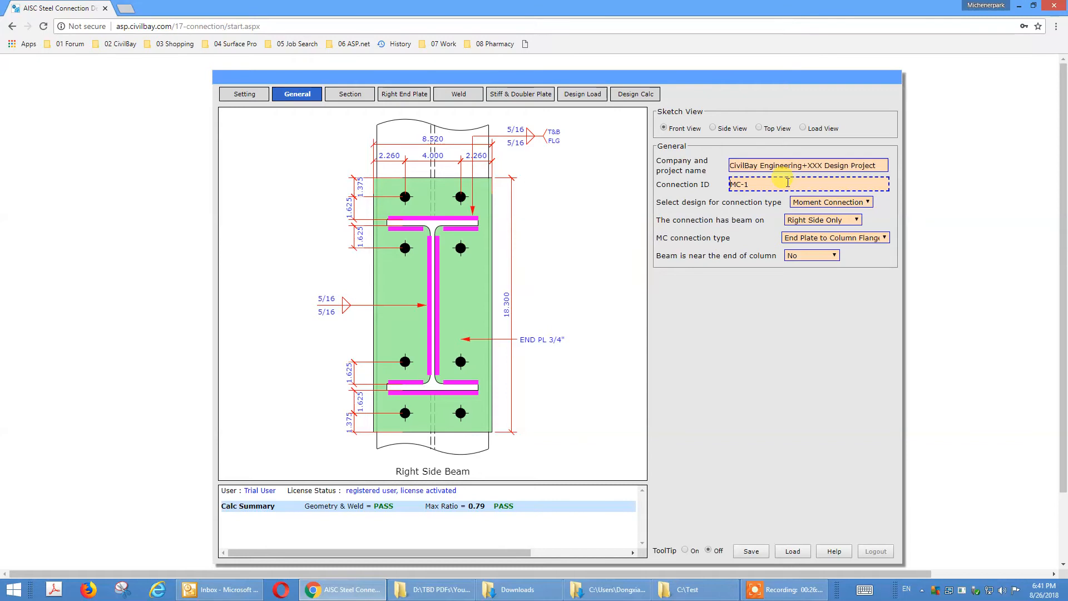
click(697, 188)
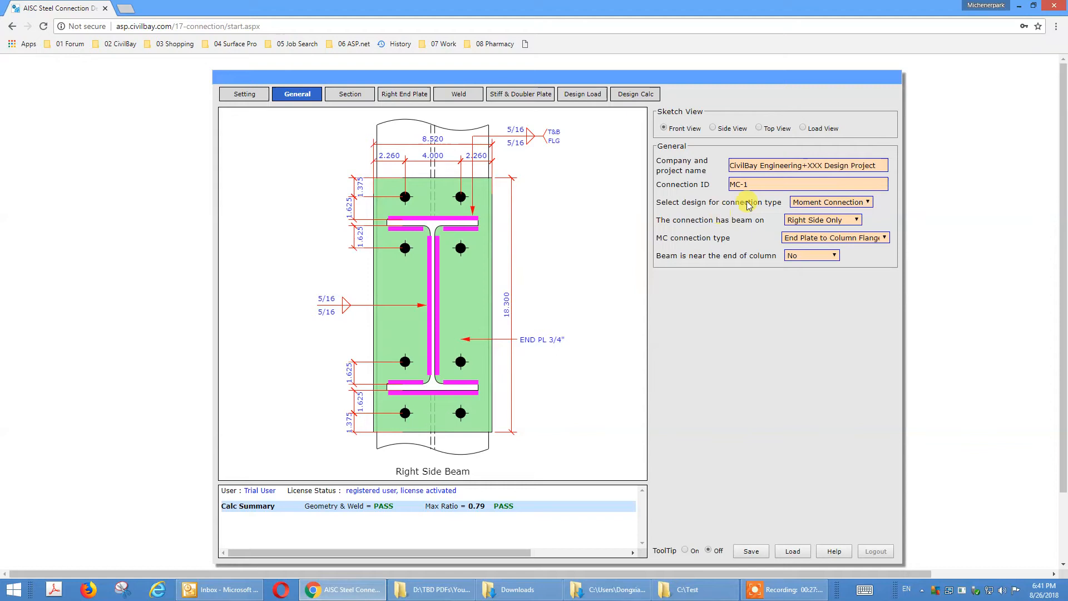
- Examine the available design connection types in the general inputs, keeping Moment Connection selected
click(806, 202)
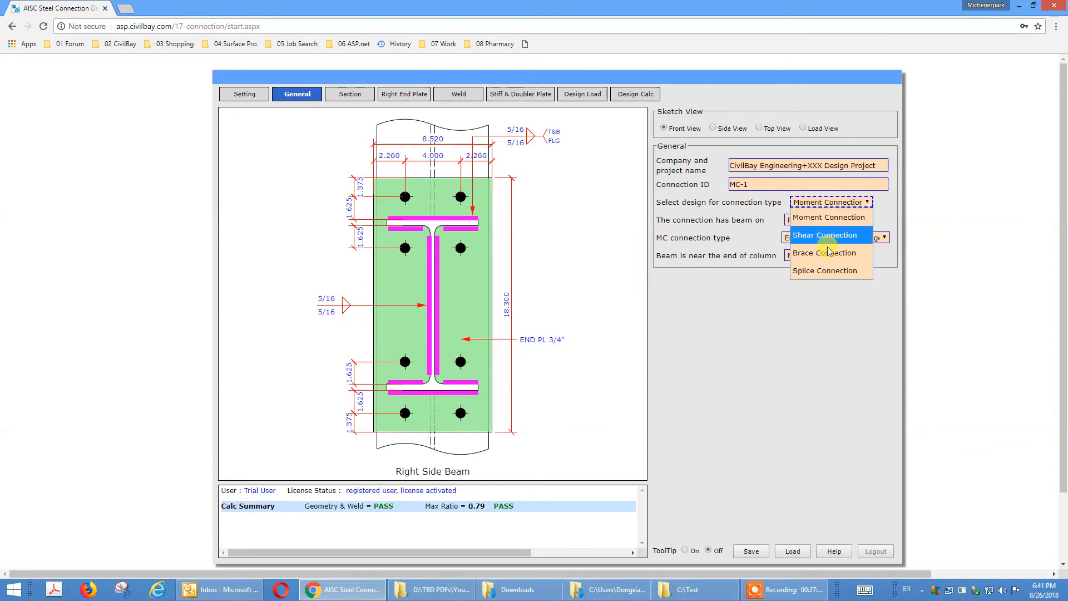
click(723, 239)
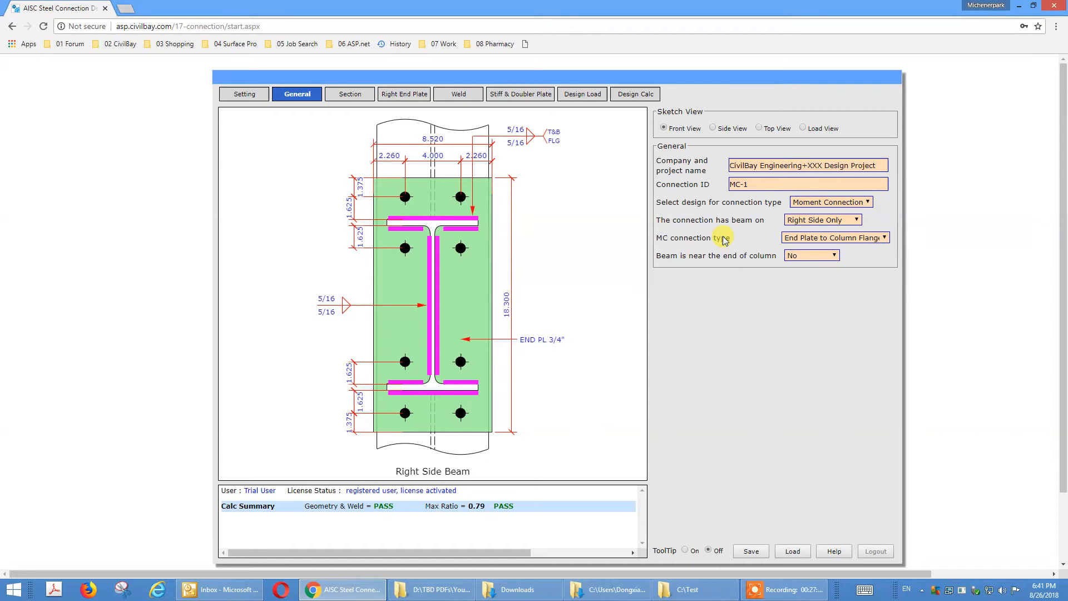
click(760, 220)
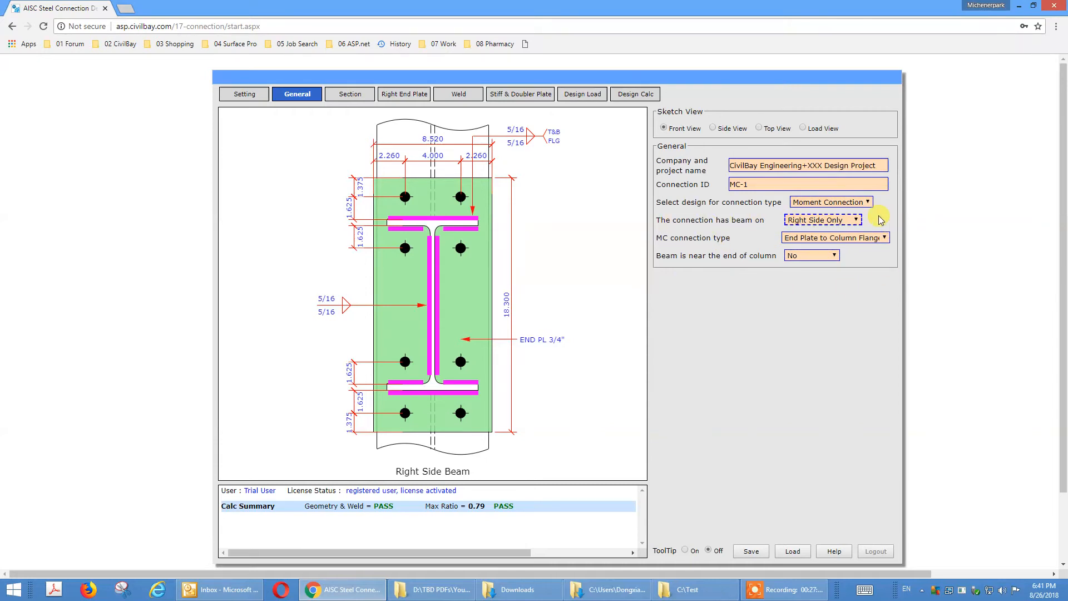
click(870, 203)
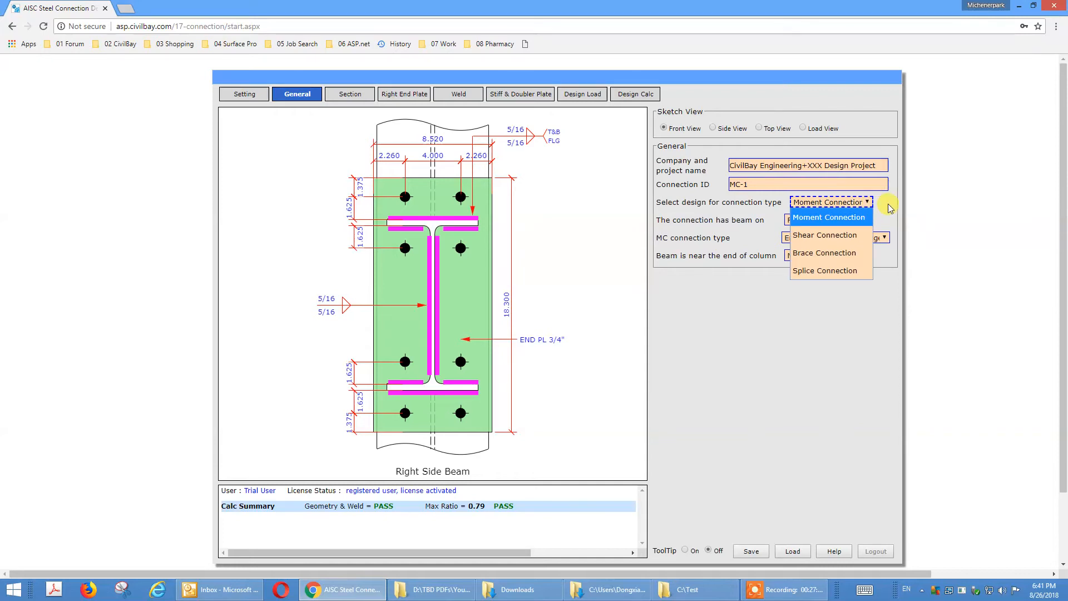
click(888, 206)
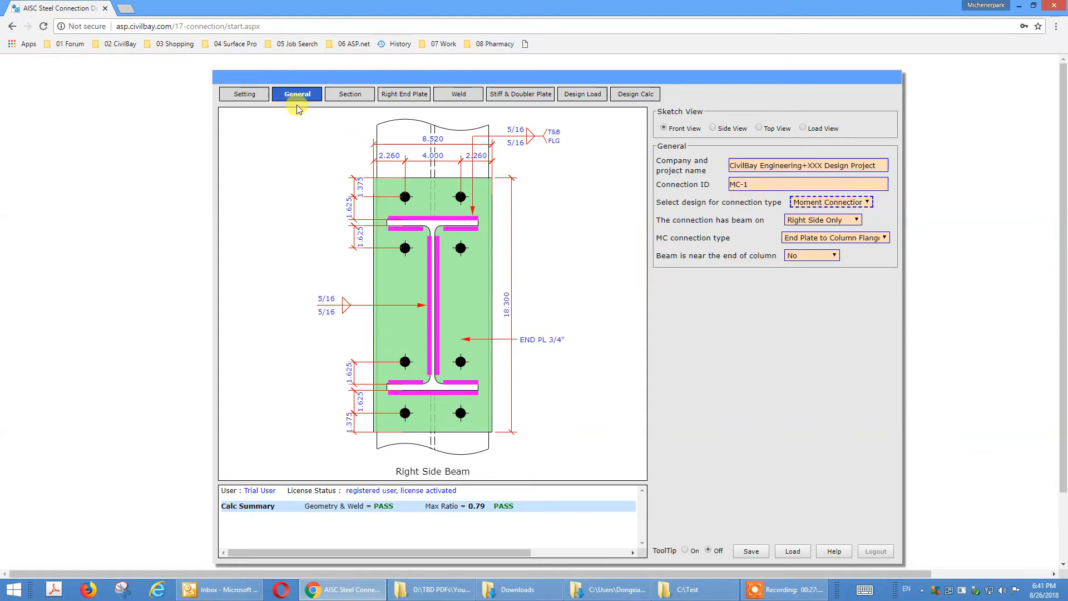
- Review the section, right end plate, weld, and stiffener and doubler plate inputs in turn
click(363, 94)
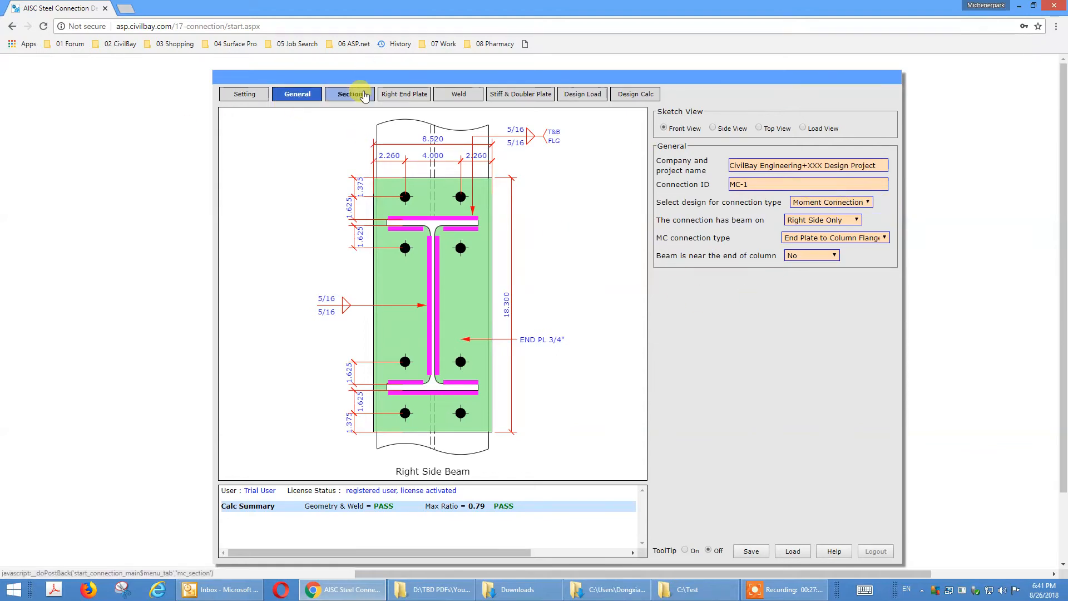
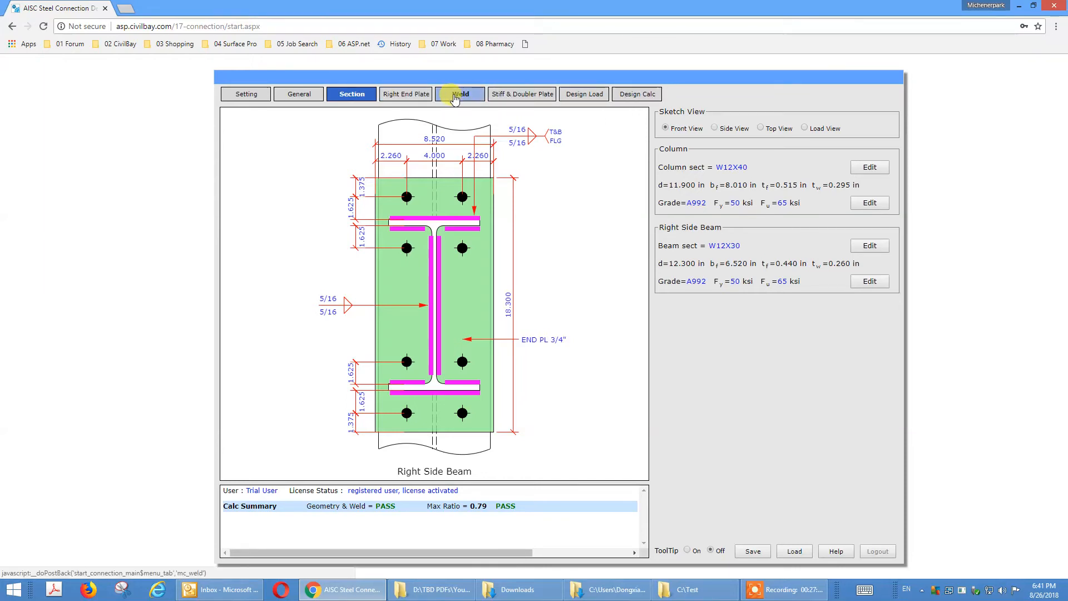
click(414, 97)
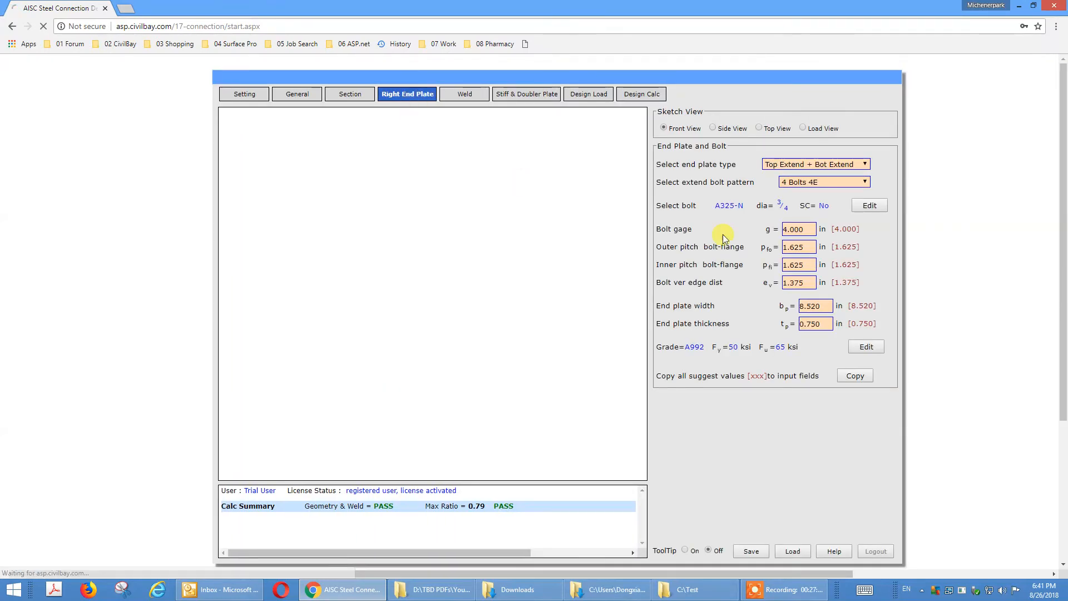
click(791, 225)
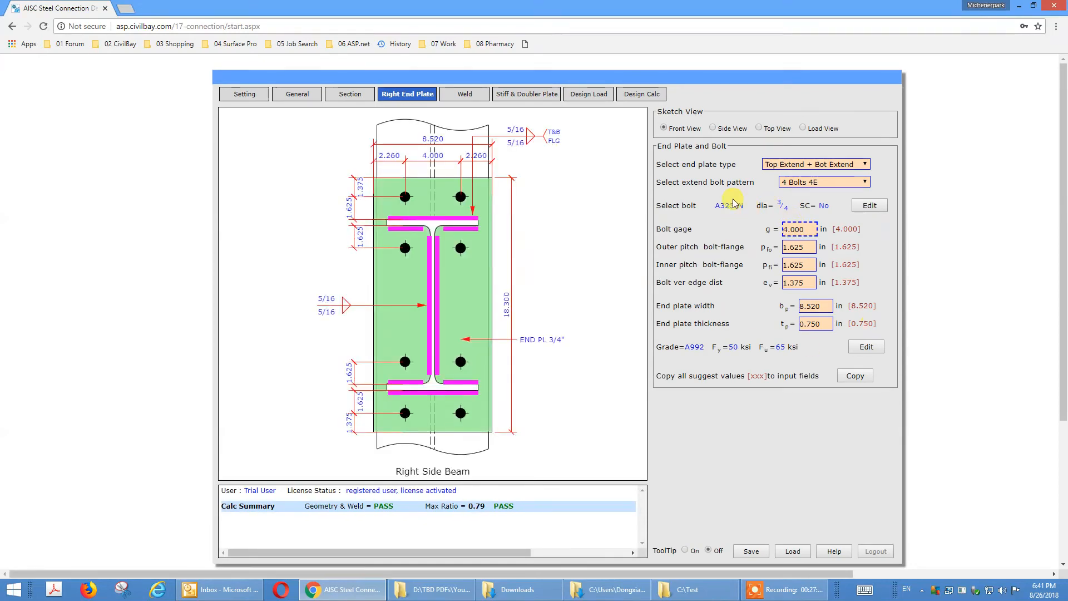
click(461, 96)
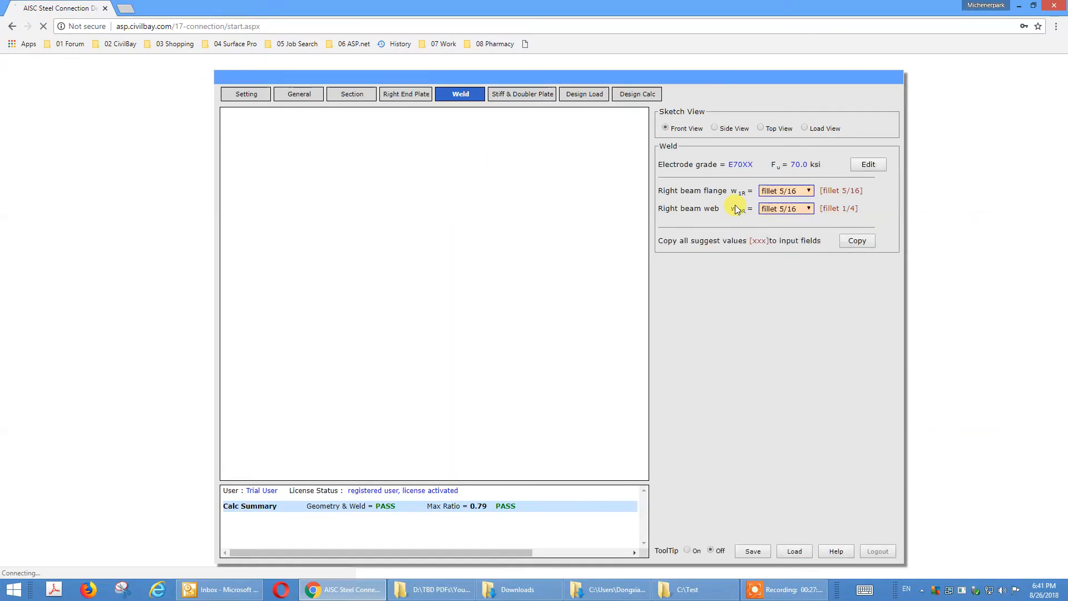
click(776, 195)
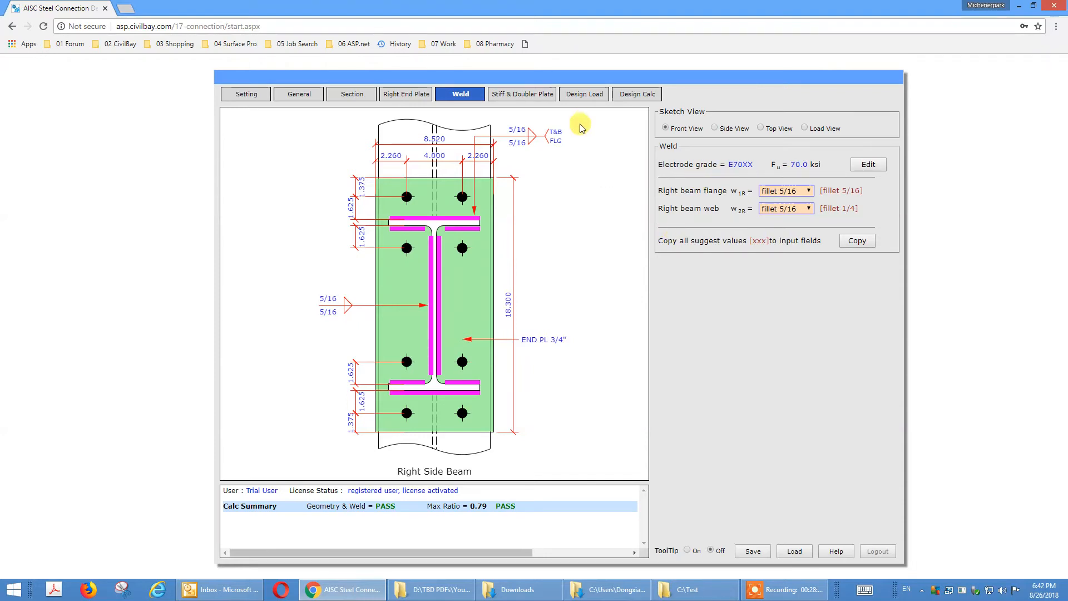
click(527, 96)
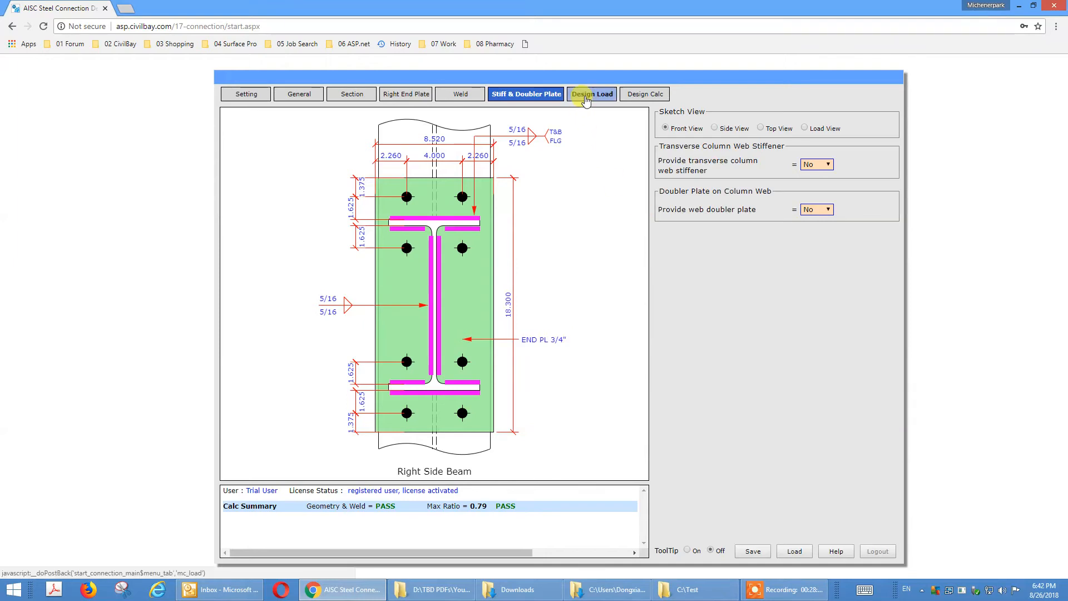
- Display the design loads in Load View and set the right side beam moment to -45 kip-ft
click(585, 99)
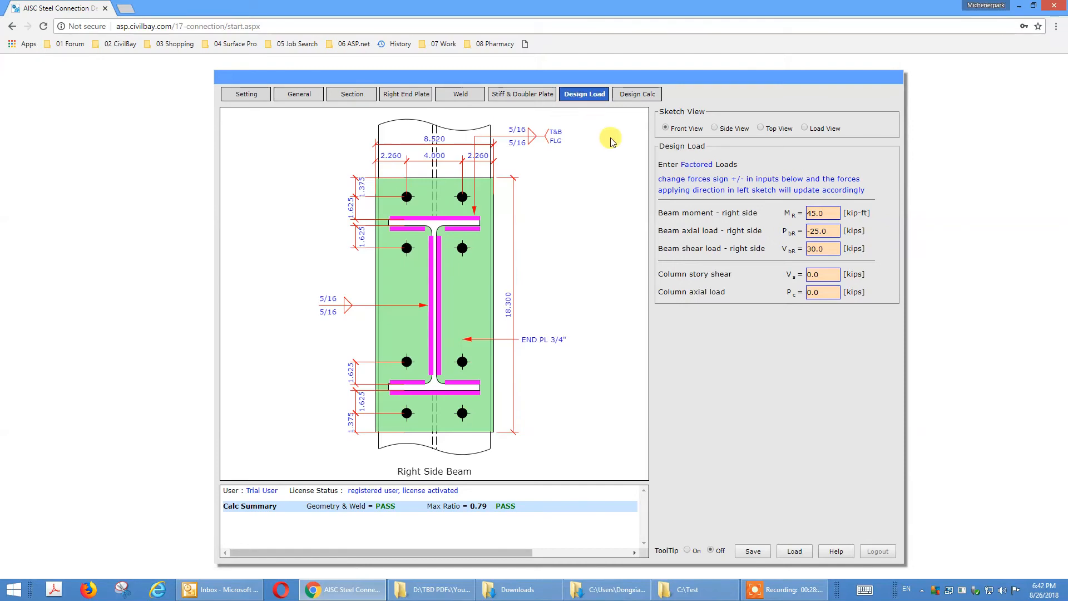
click(805, 130)
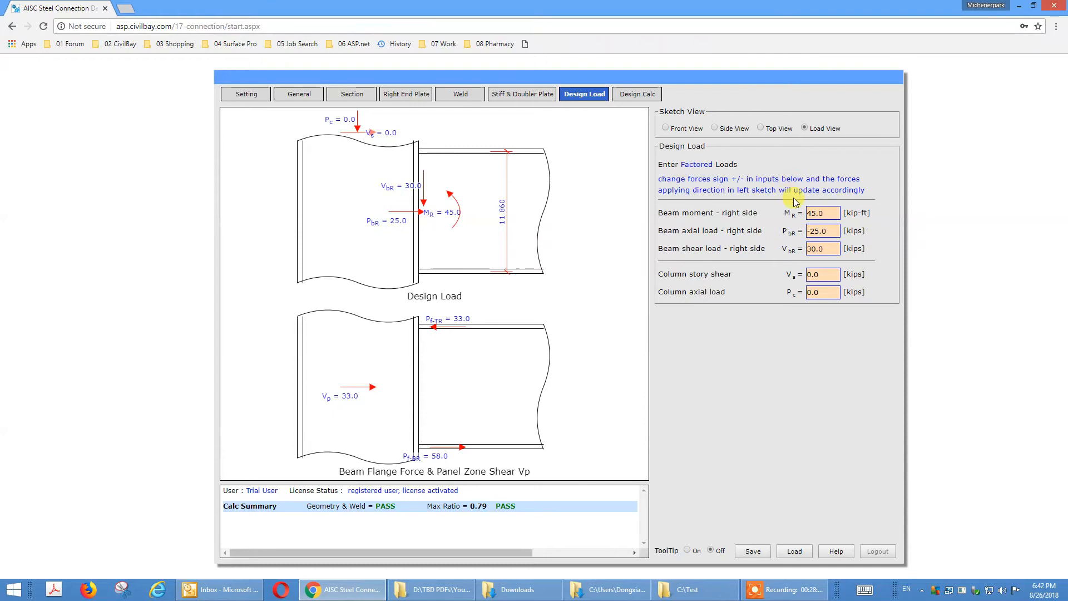
click(815, 213)
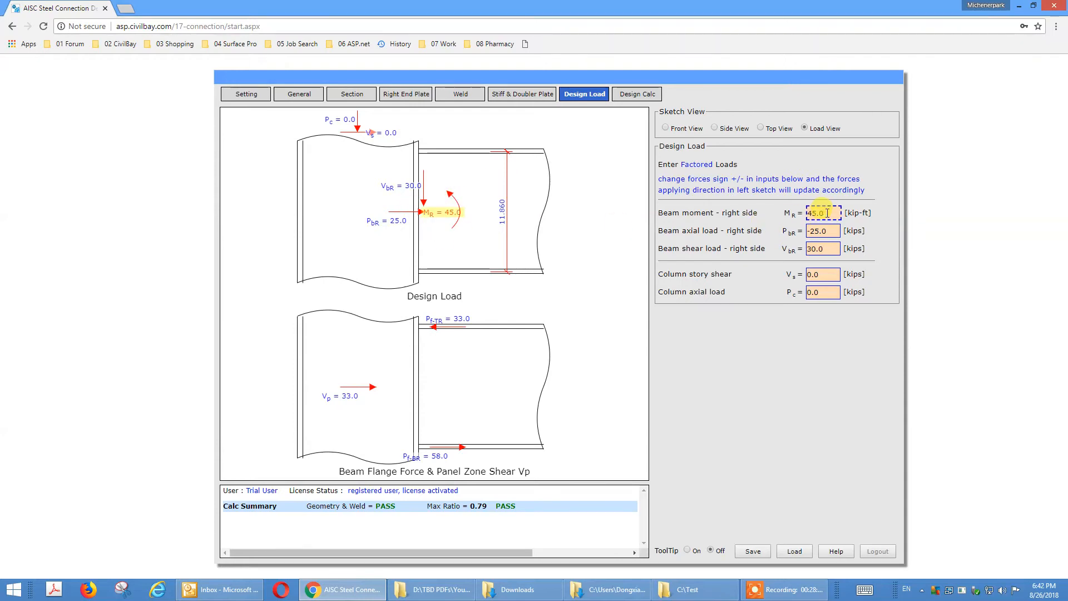
drag(827, 213, 736, 214)
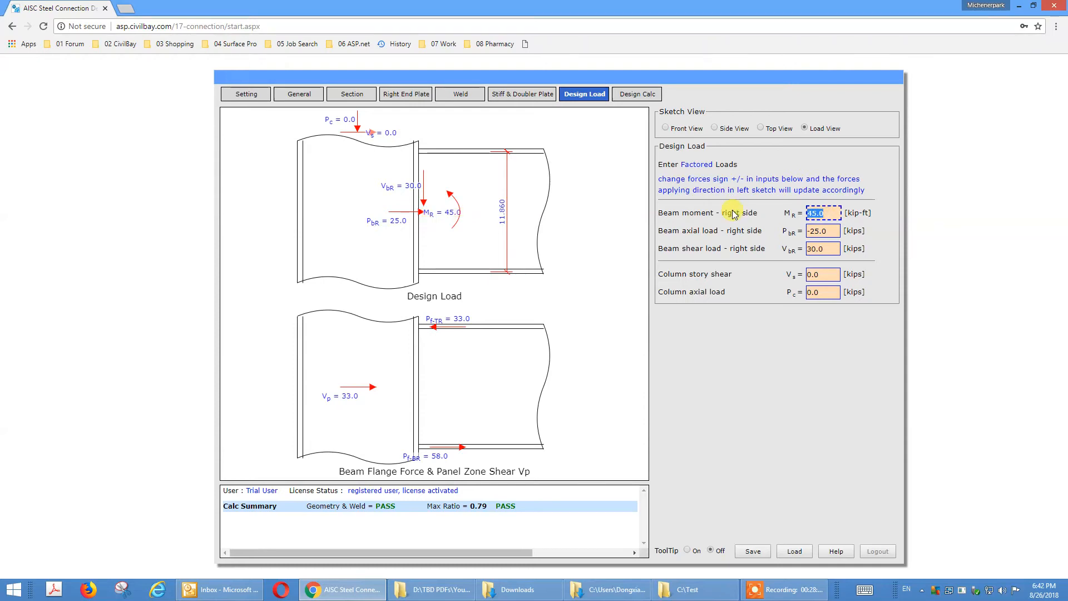
text(-)
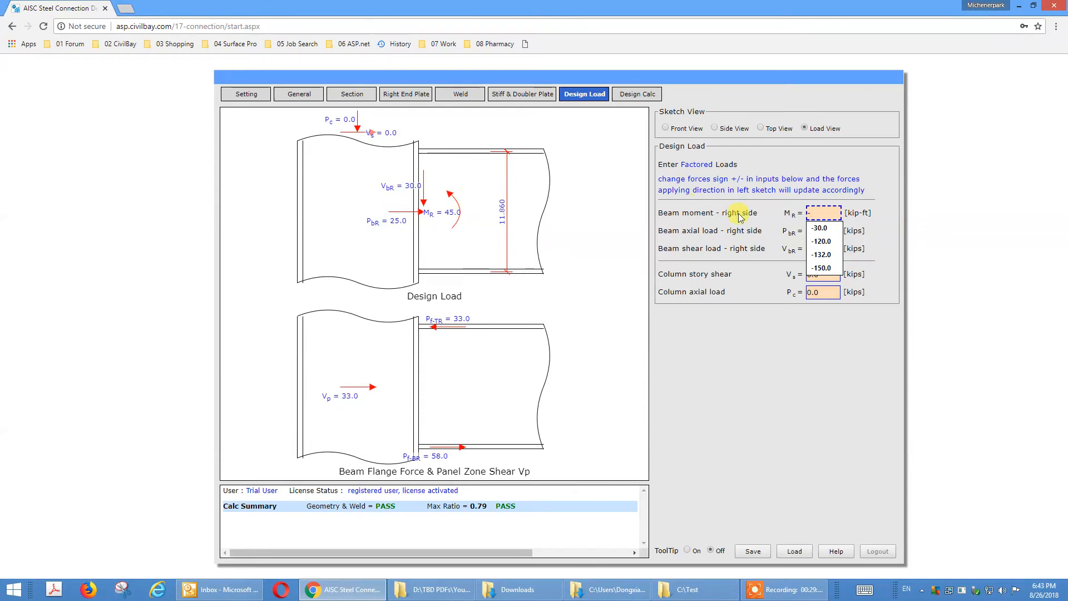
text(45)
click(773, 211)
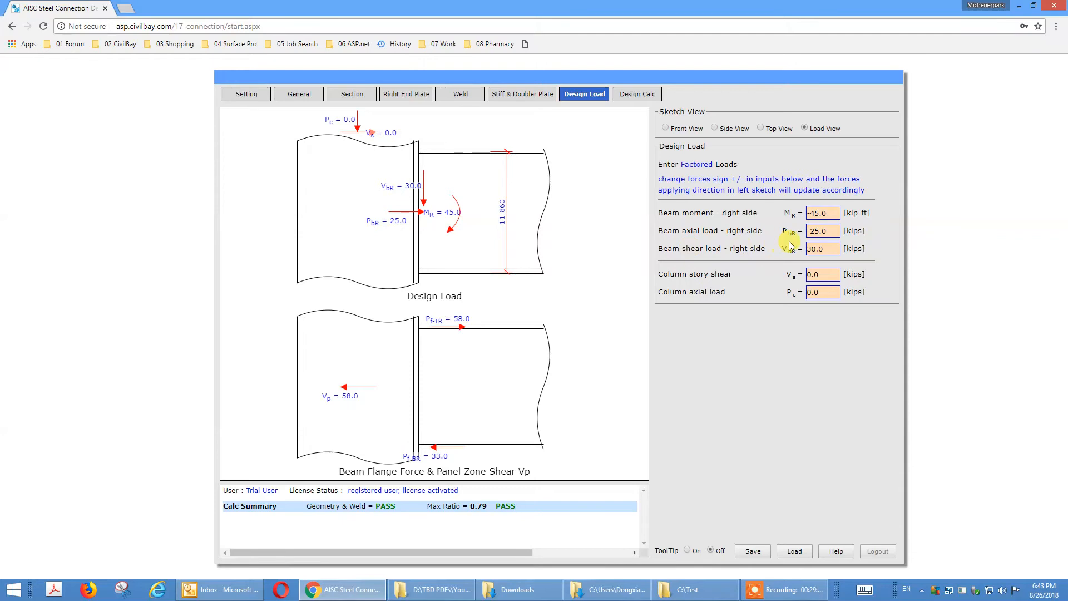
- Set the right side beam axial load to 25 kips
click(820, 233)
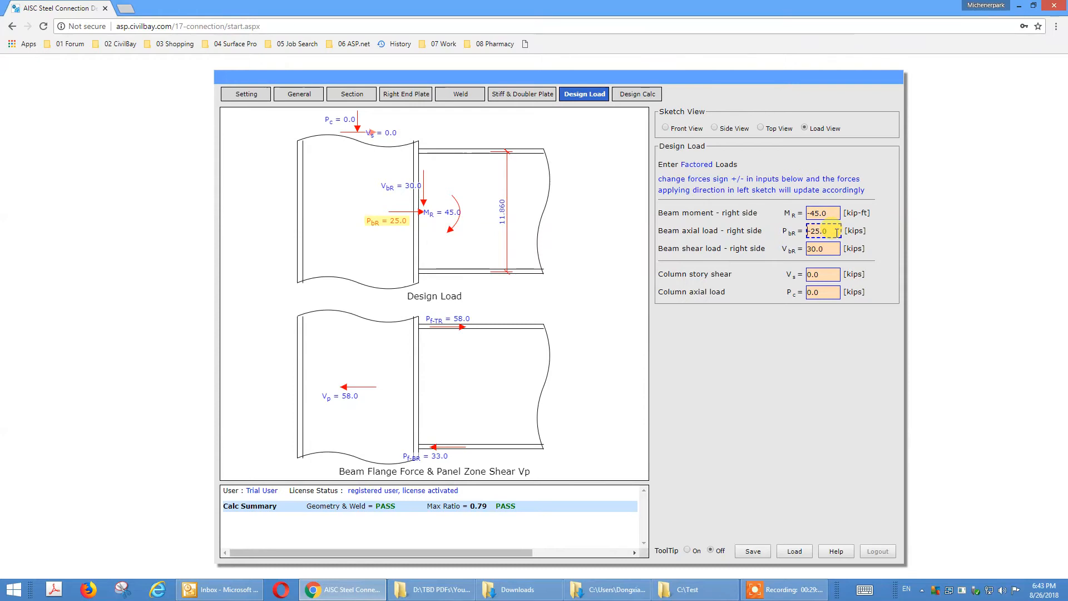
drag(838, 232, 796, 233)
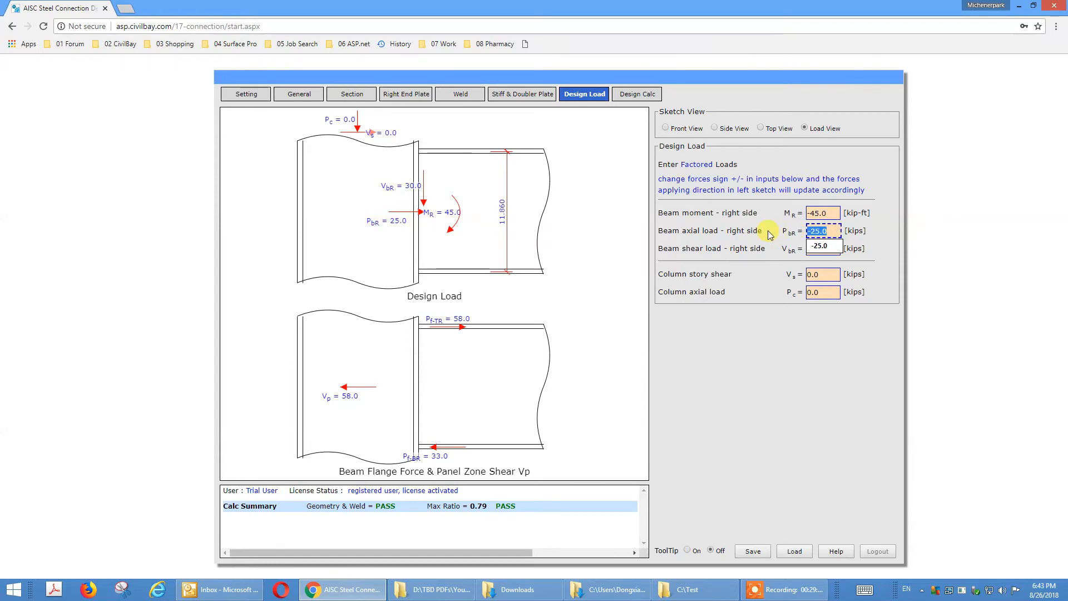
text(25)
click(729, 232)
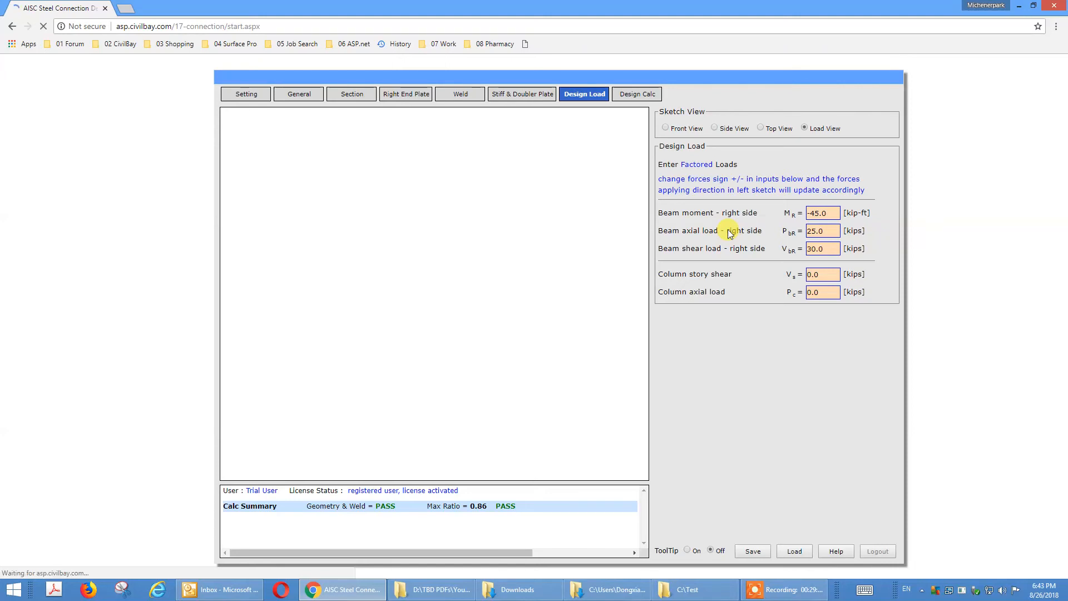
click(827, 230)
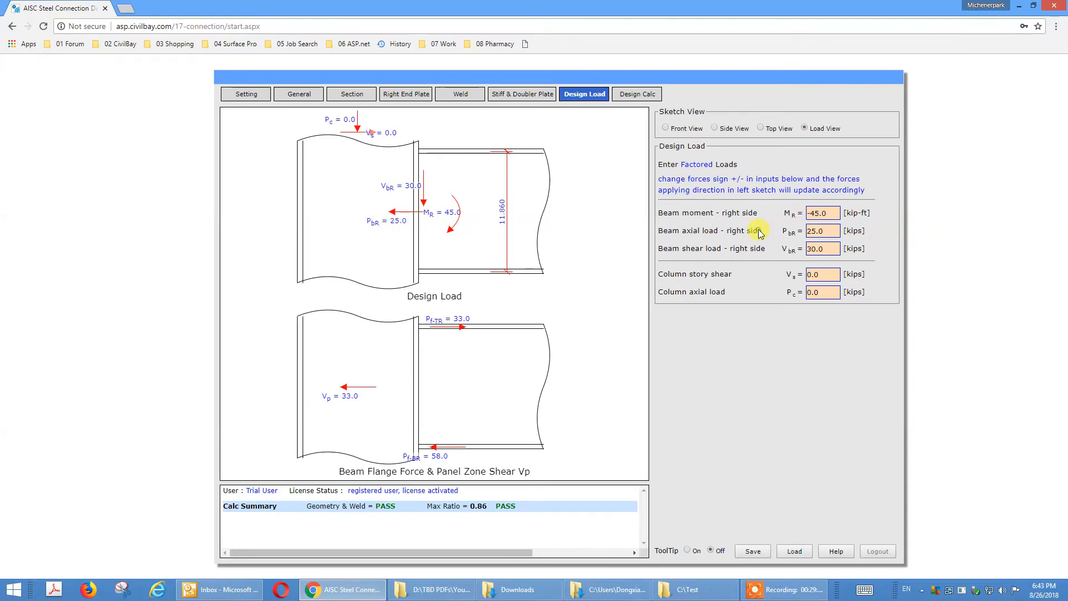
- Locate the right side beam shear load, column story shear and column axial load in the load sketch
click(820, 248)
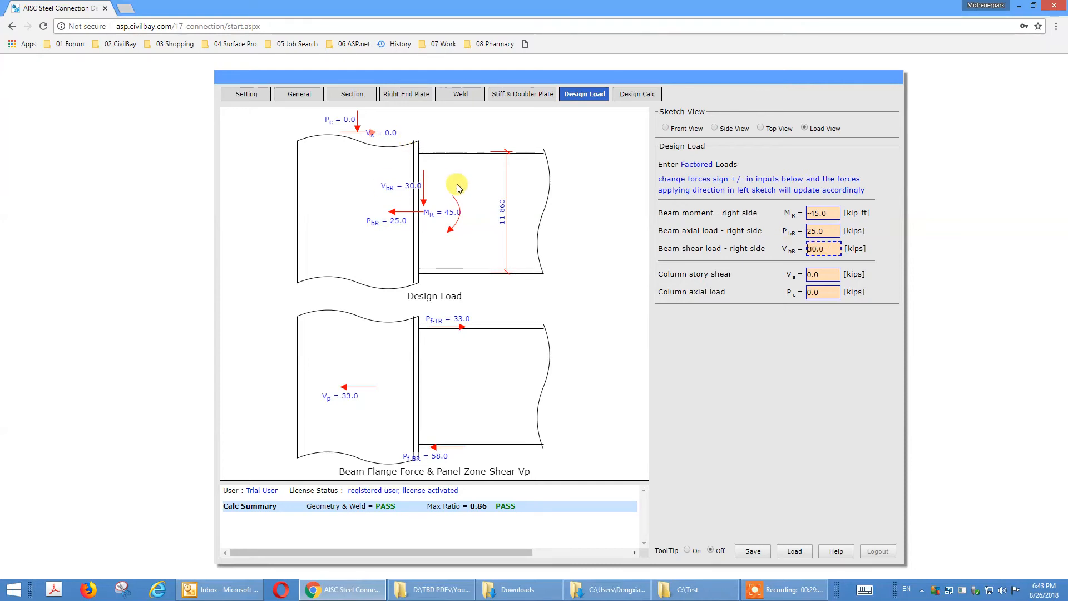
click(811, 280)
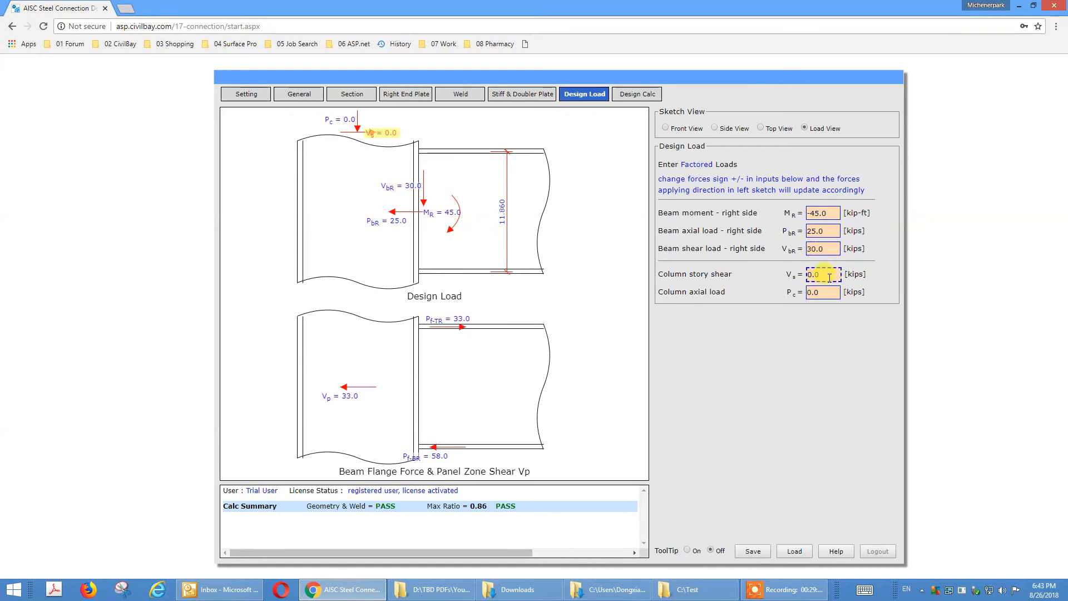
click(828, 293)
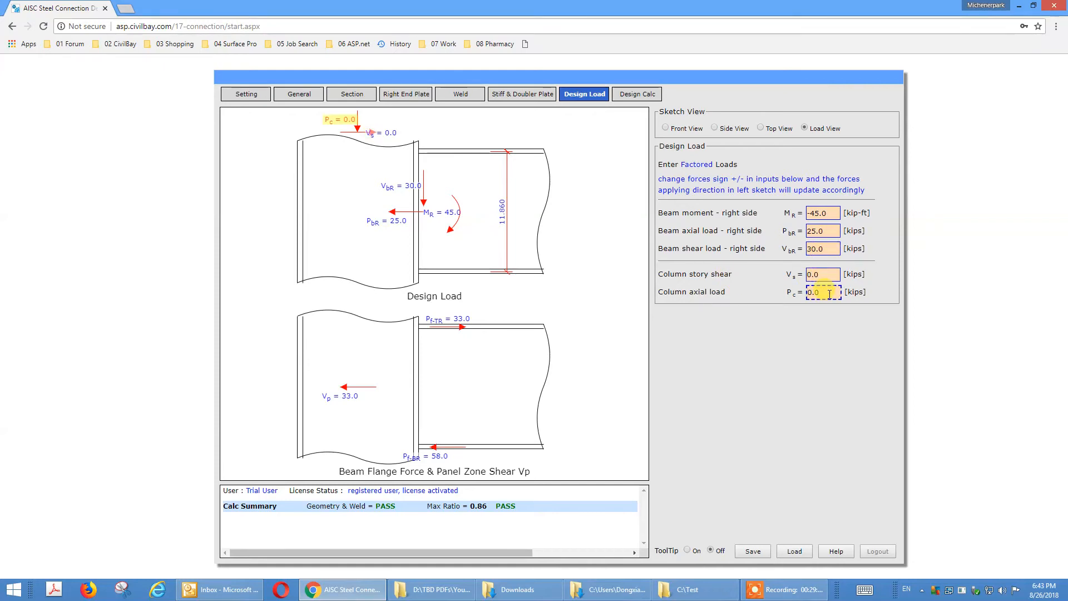
click(774, 347)
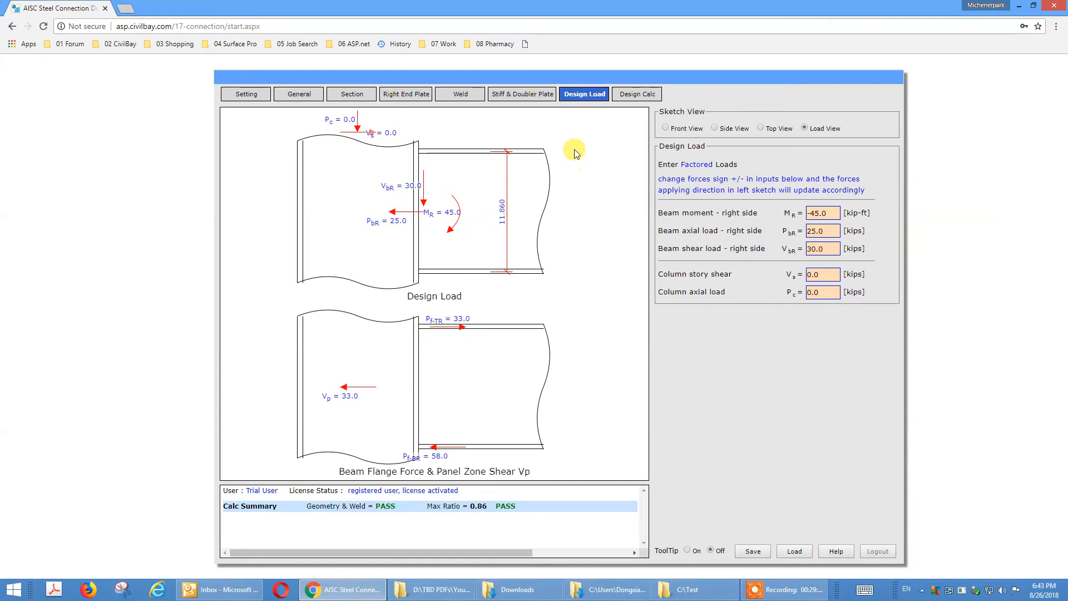
- Expand the overall result summary in the design calculations and add the Right Beam-Column results to the report
click(627, 96)
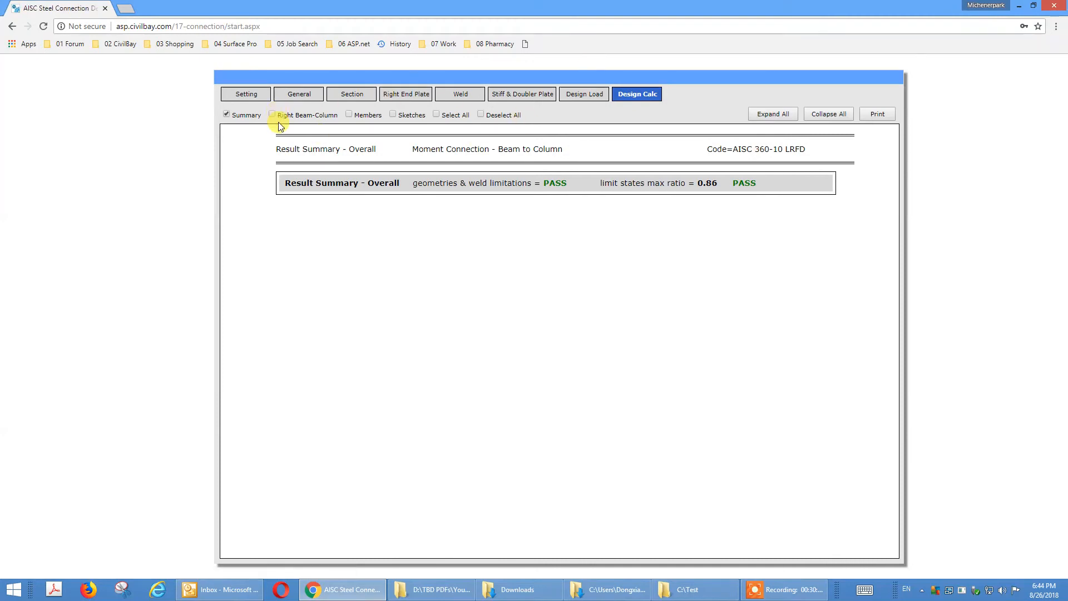
click(325, 184)
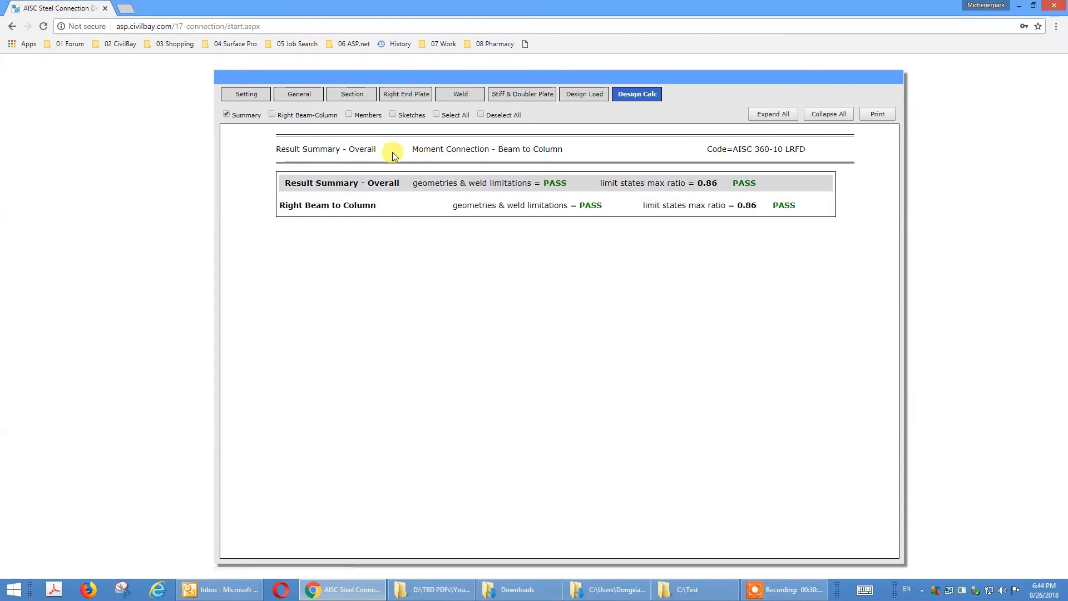
click(273, 114)
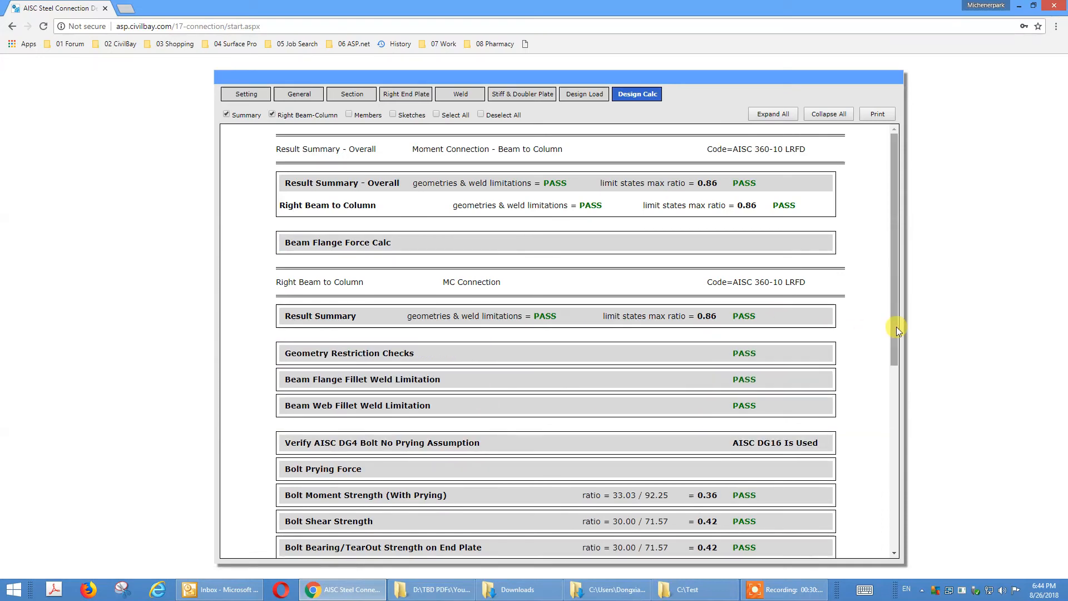
drag(895, 326, 902, 380)
click(902, 380)
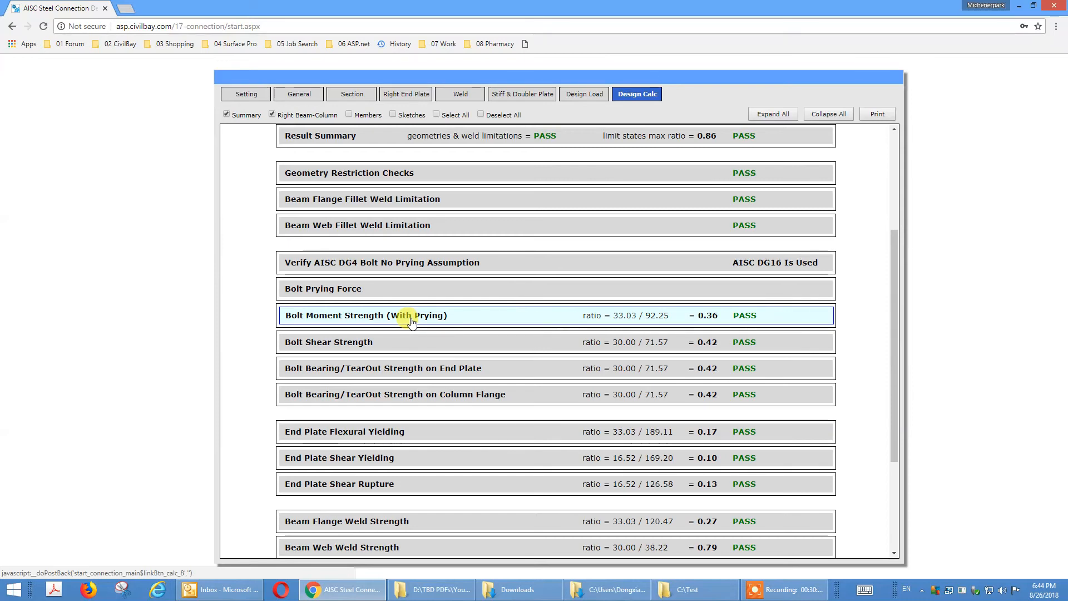
- Expand and review the bolt moment strength and bolt shear strength calculations, collapsing both when done
click(411, 320)
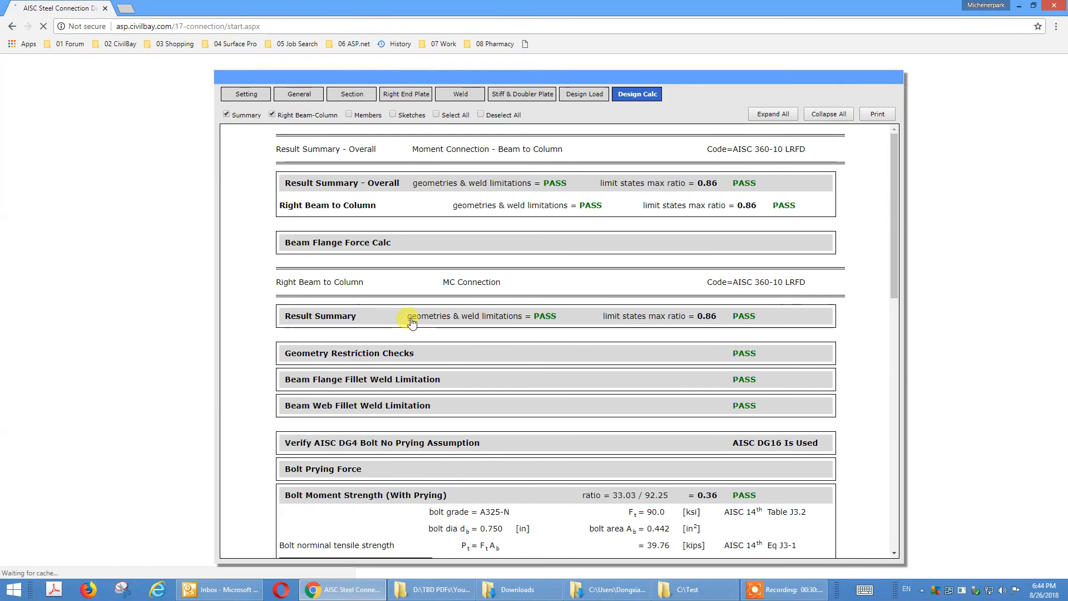
scroll(410, 322, down, 4)
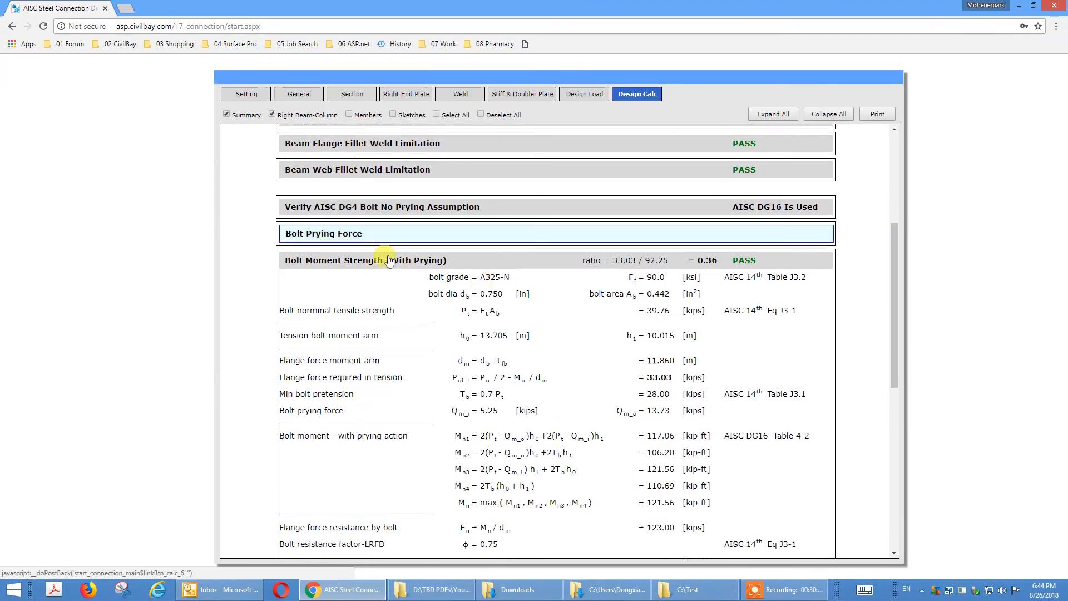
scroll(440, 333, down, 3)
click(445, 438)
scroll(445, 439, down, 4)
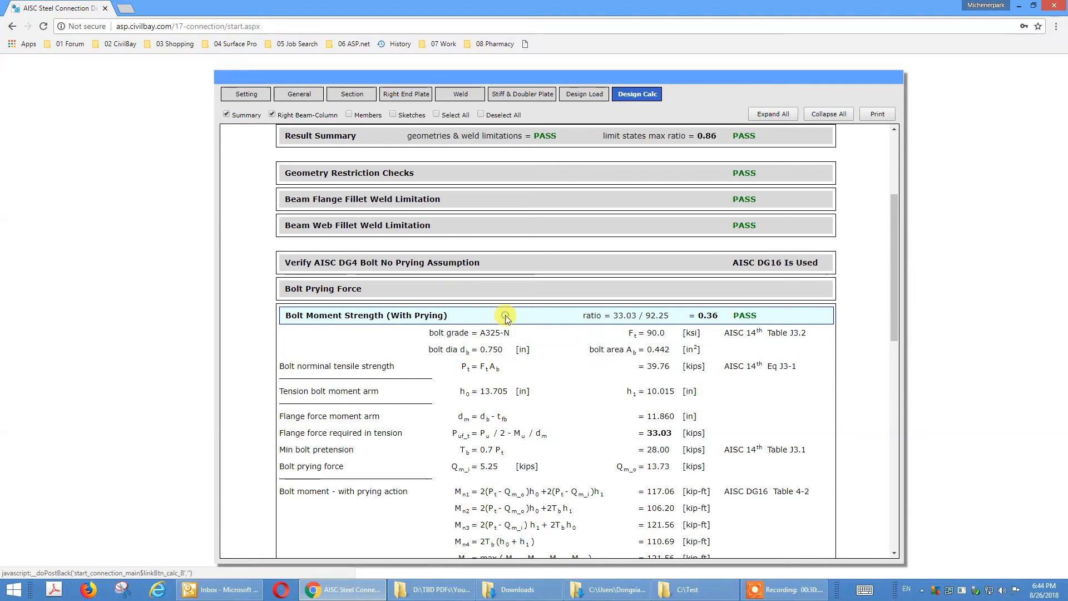
click(505, 315)
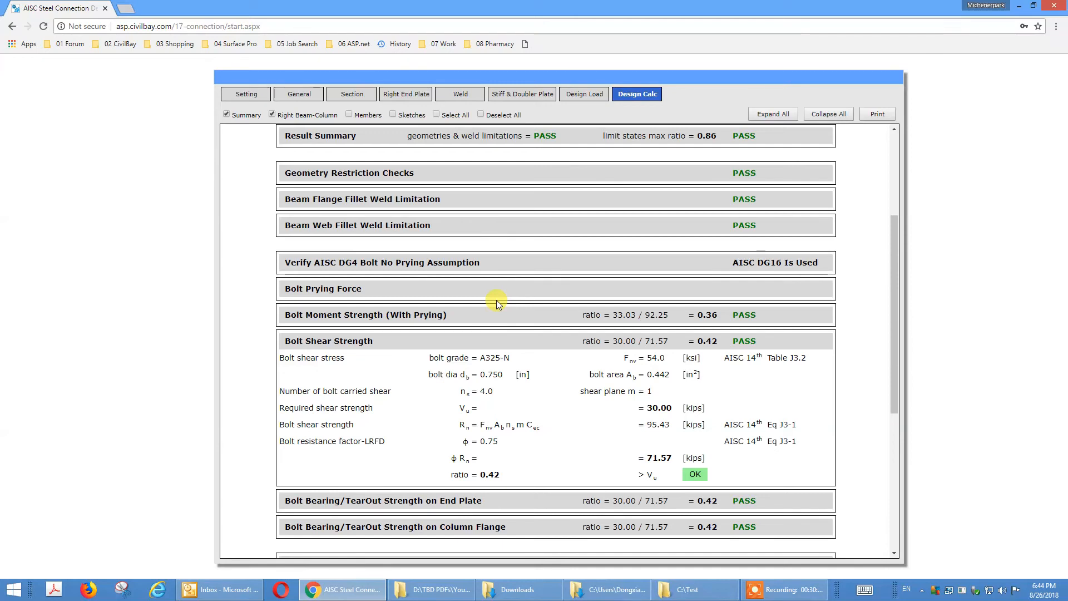
click(481, 349)
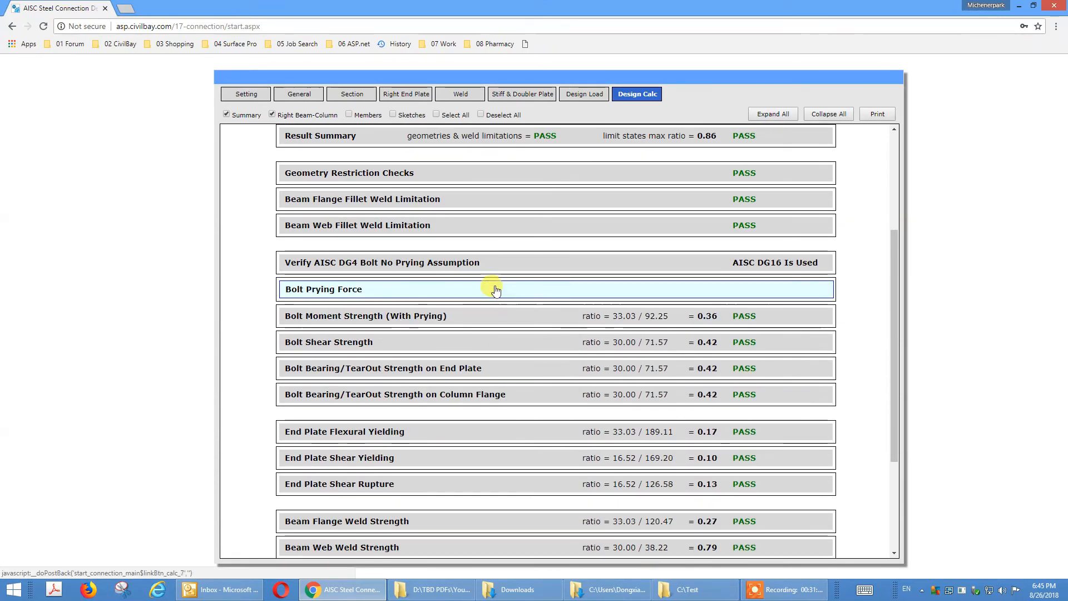
- Expand the Bolt Bearing/TearOut Strength on End Plate calculation and return to the start of the report
click(483, 368)
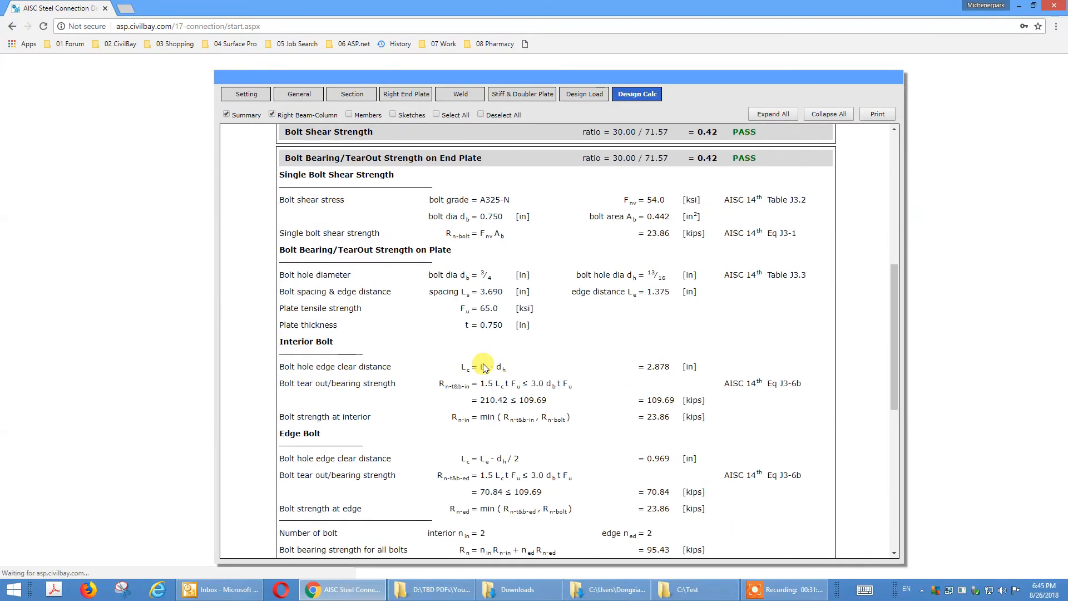
scroll(500, 334, up, 5)
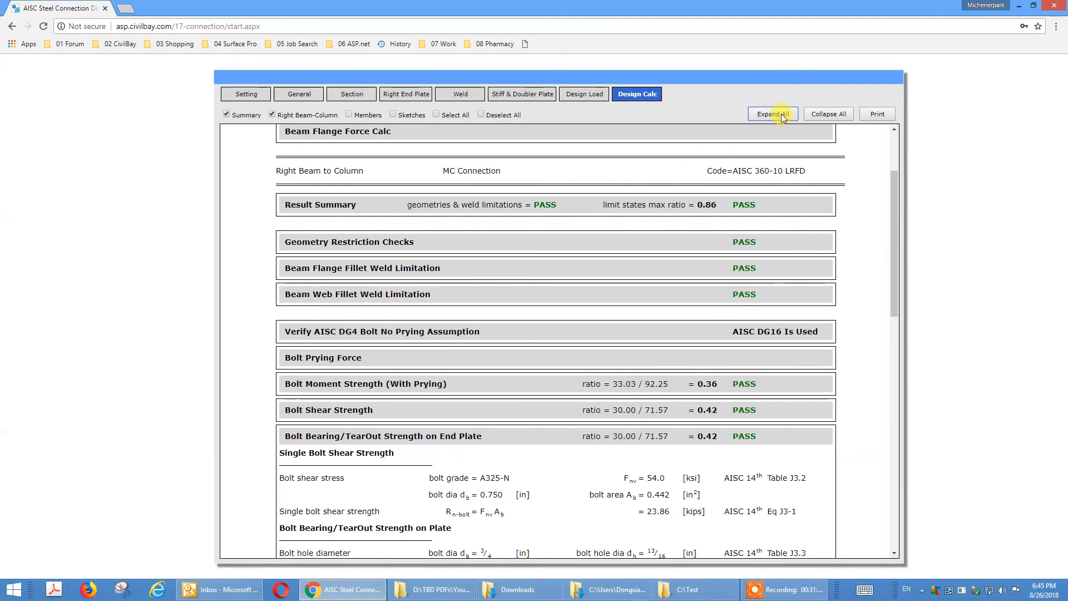
drag(892, 211, 899, 140)
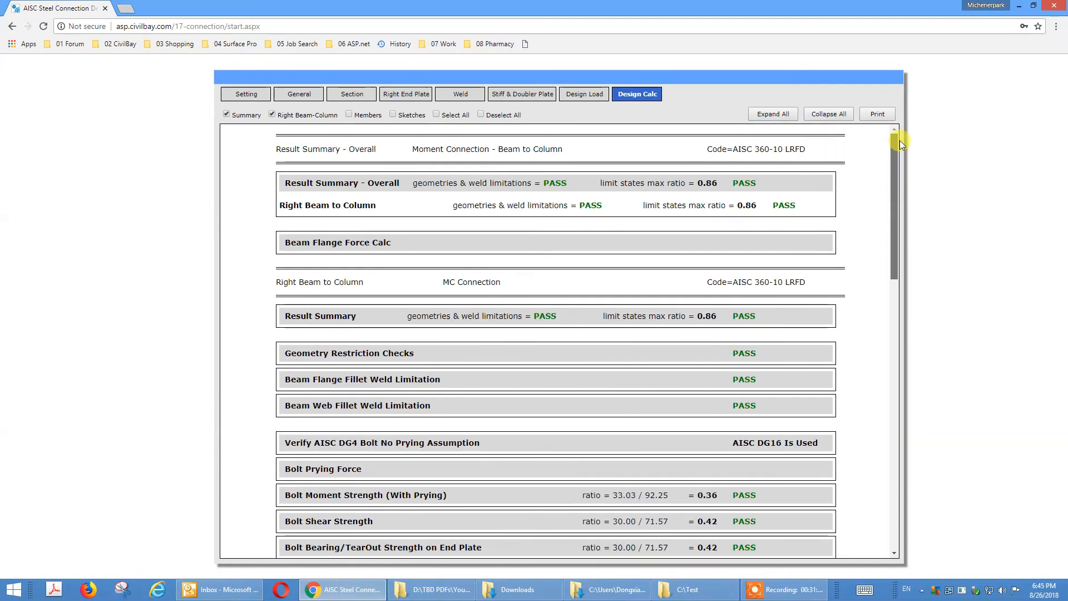
- Expand all calculation details in the report and look through them from start to end
click(779, 115)
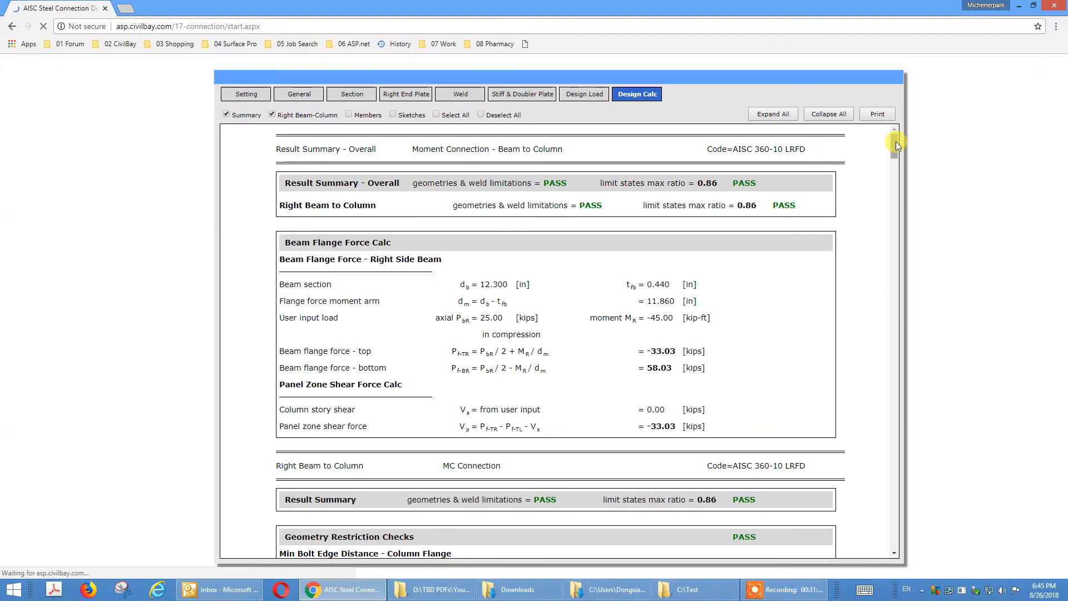
drag(895, 144, 899, 375)
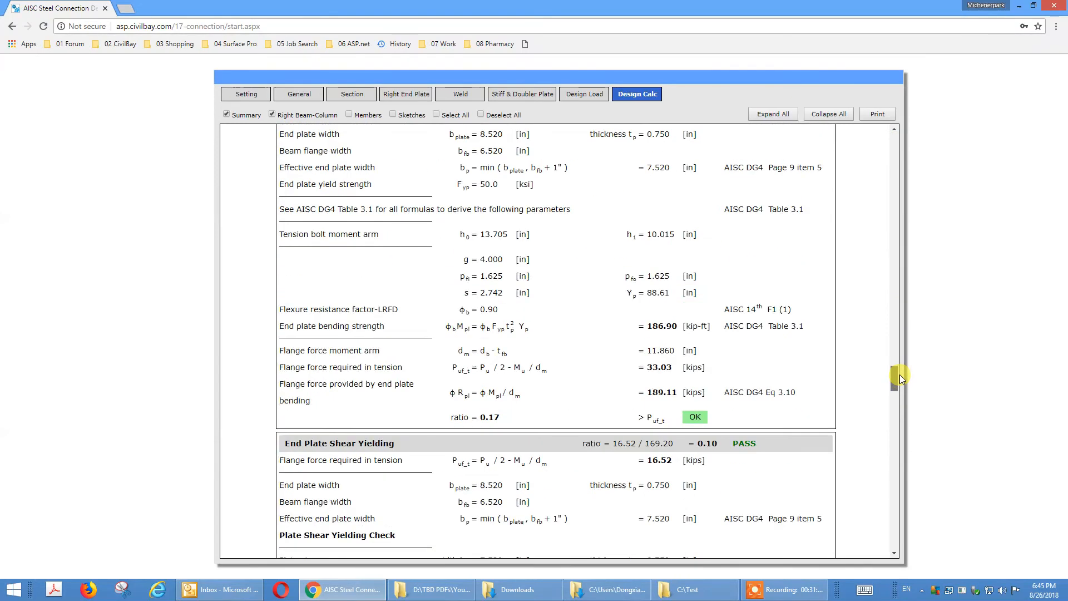
click(894, 453)
drag(888, 458, 878, 92)
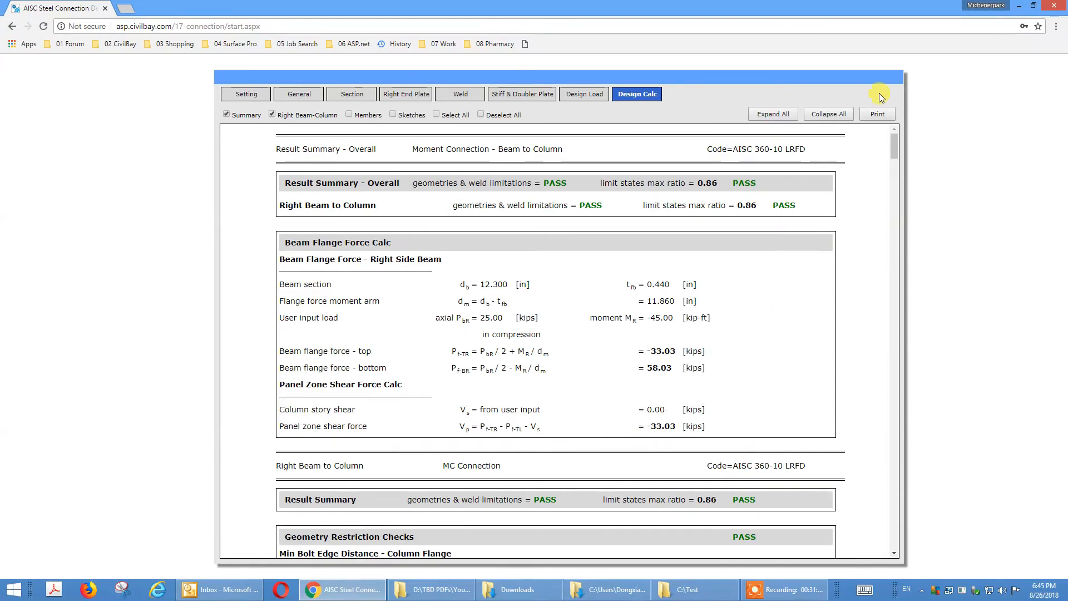
- Include the connection sketches in the calculation report and review them
click(392, 115)
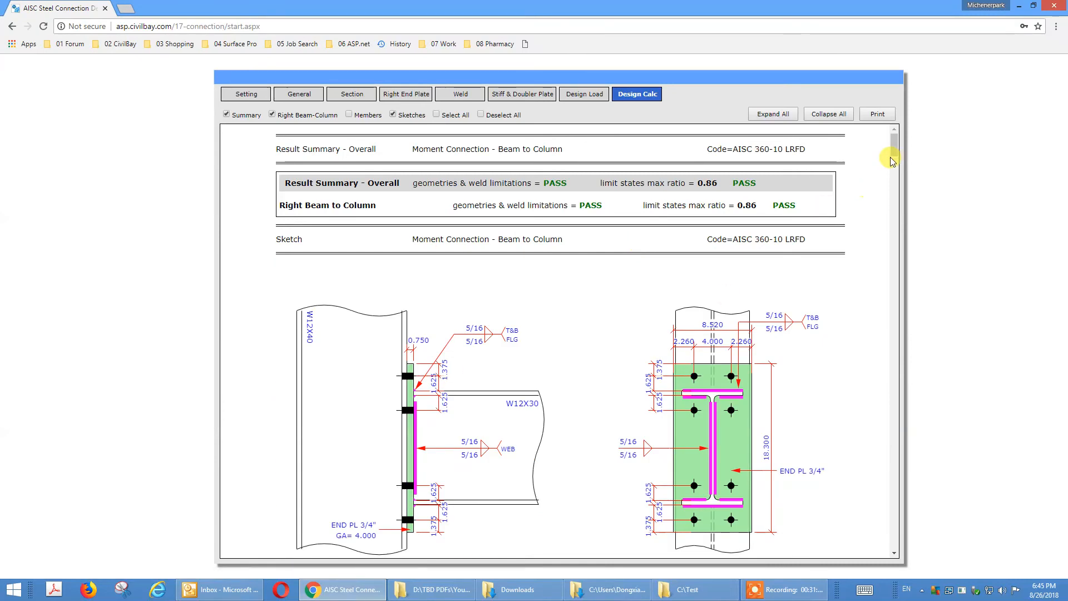
mouse_move(893, 142)
mouse_down()
mouse_move(900, 202)
mouse_move(904, 138)
mouse_up()
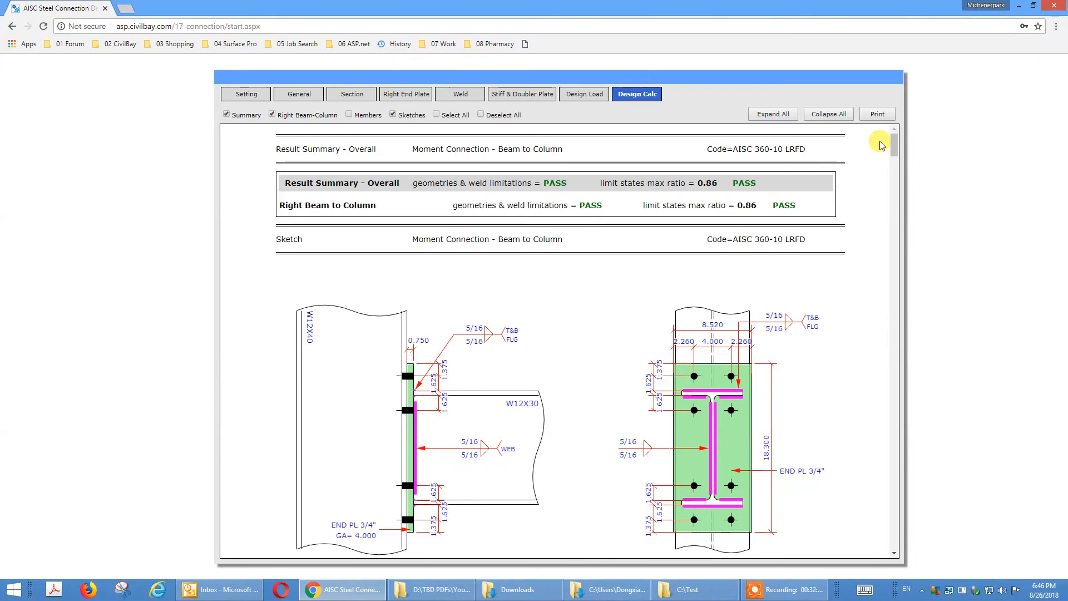
mouse_move(894, 148)
mouse_down()
mouse_move(900, 243)
mouse_move(893, 135)
mouse_up()
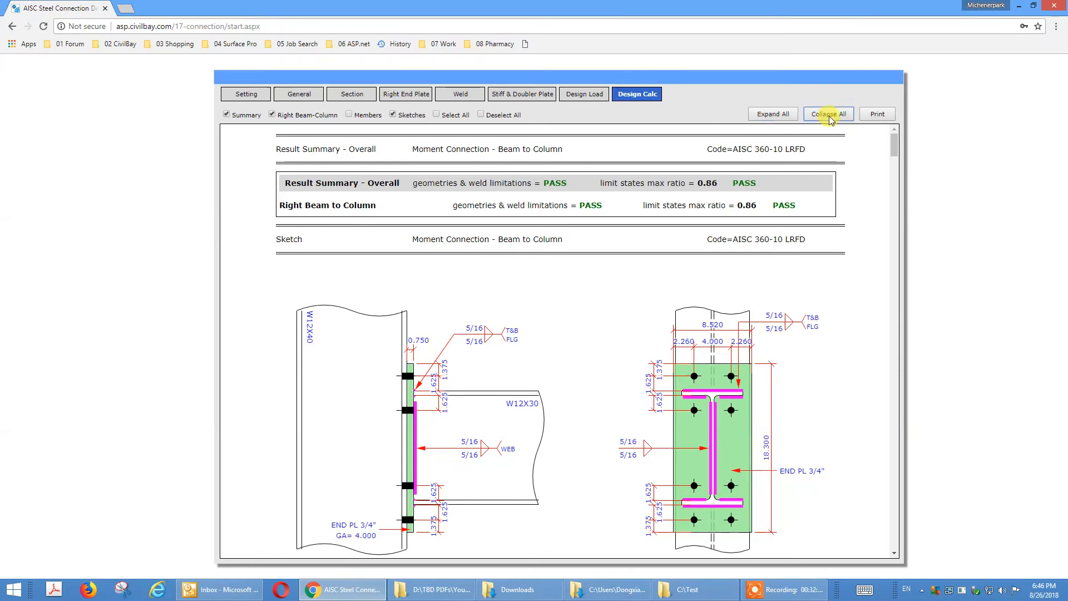
mouse_move(890, 143)
mouse_down()
mouse_move(894, 211)
mouse_move(890, 131)
mouse_up()
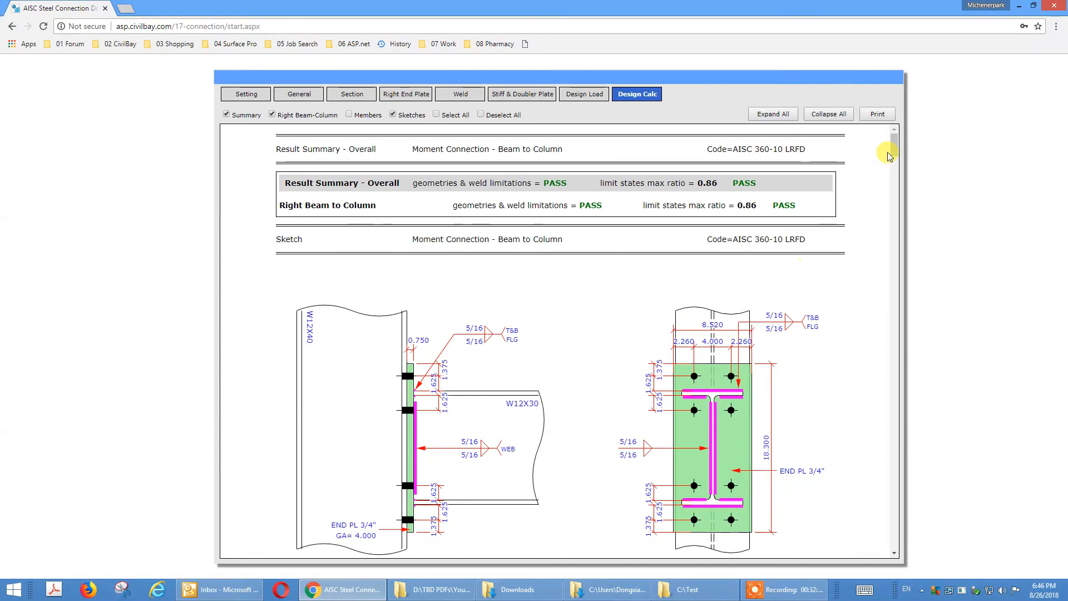
mouse_move(890, 150)
mouse_down()
mouse_move(921, 205)
mouse_move(906, 232)
mouse_move(902, 419)
mouse_move(887, 138)
mouse_up()
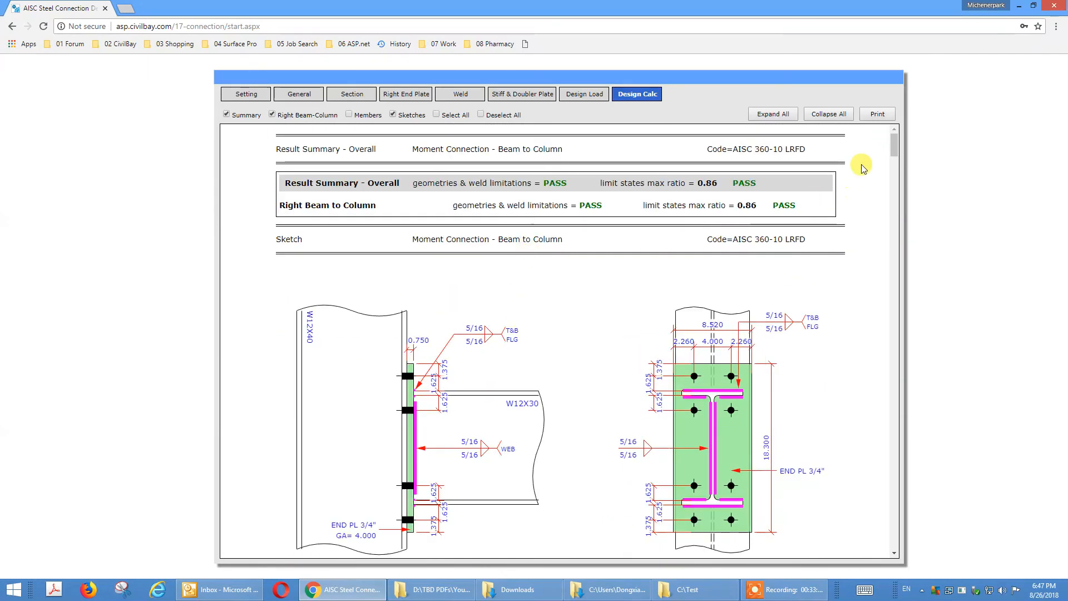
- Open the printable version of the calculation report in its own window and maximize that window
click(877, 114)
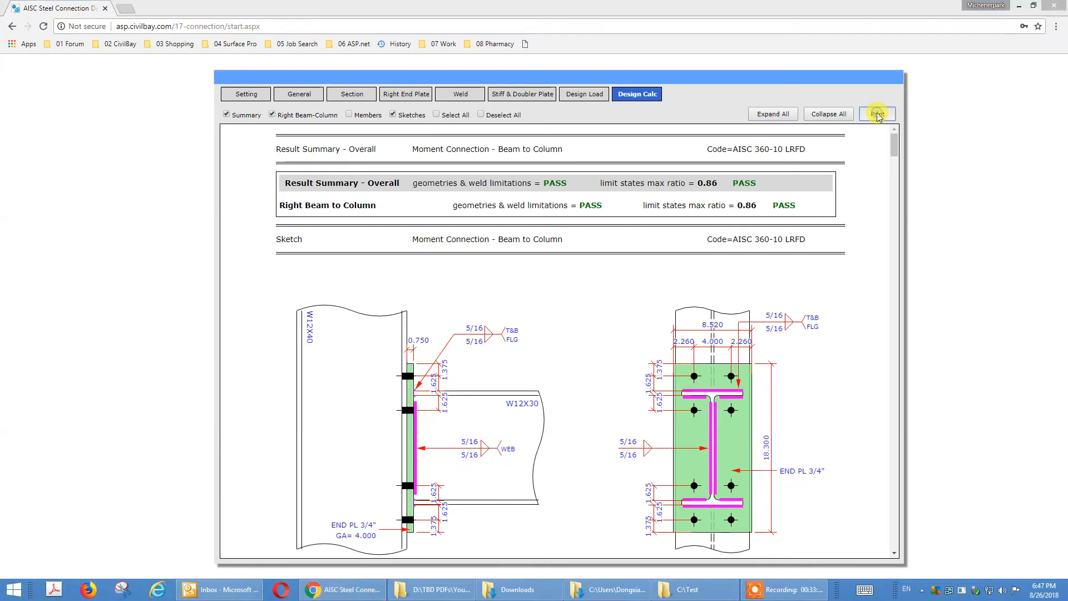
click(1019, 7)
drag(428, 68, 636, 126)
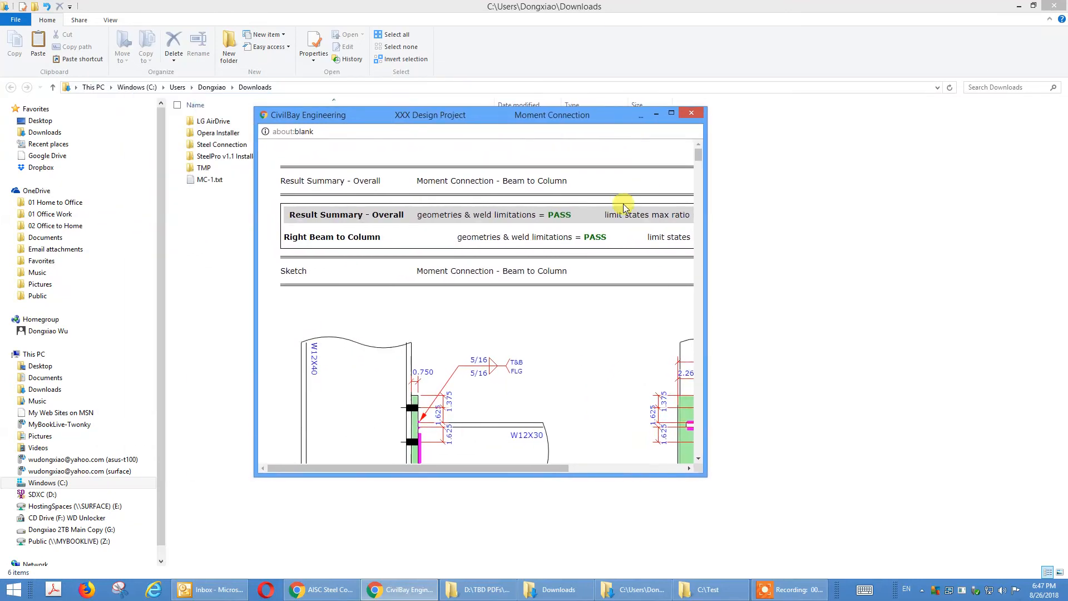
click(671, 114)
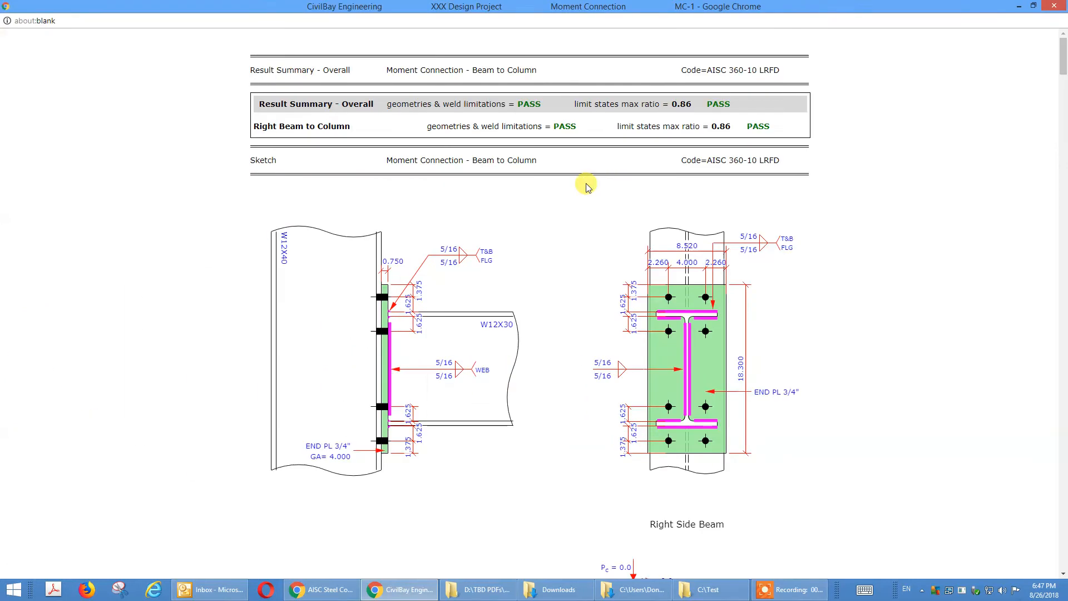
- Minimize the Downloads folder window and bring the printable report back to the front
click(410, 592)
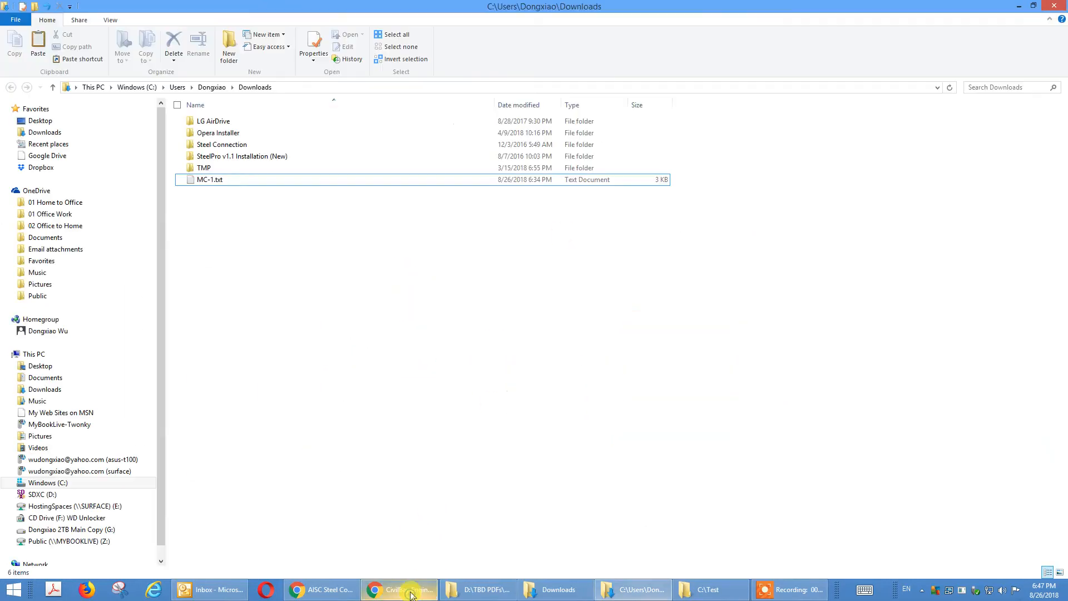
click(1019, 6)
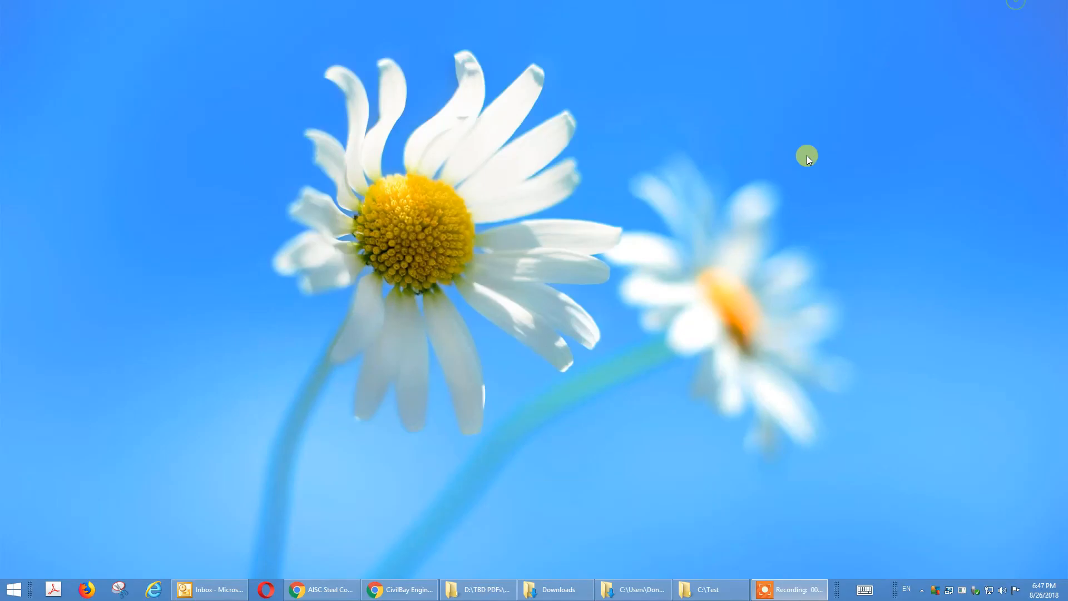
click(322, 593)
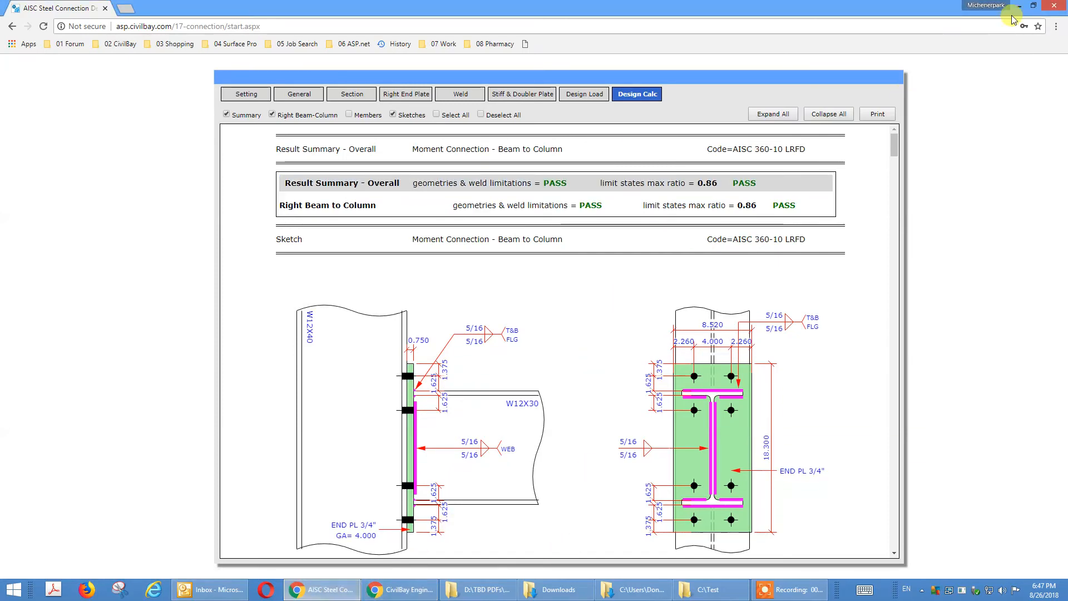
click(399, 589)
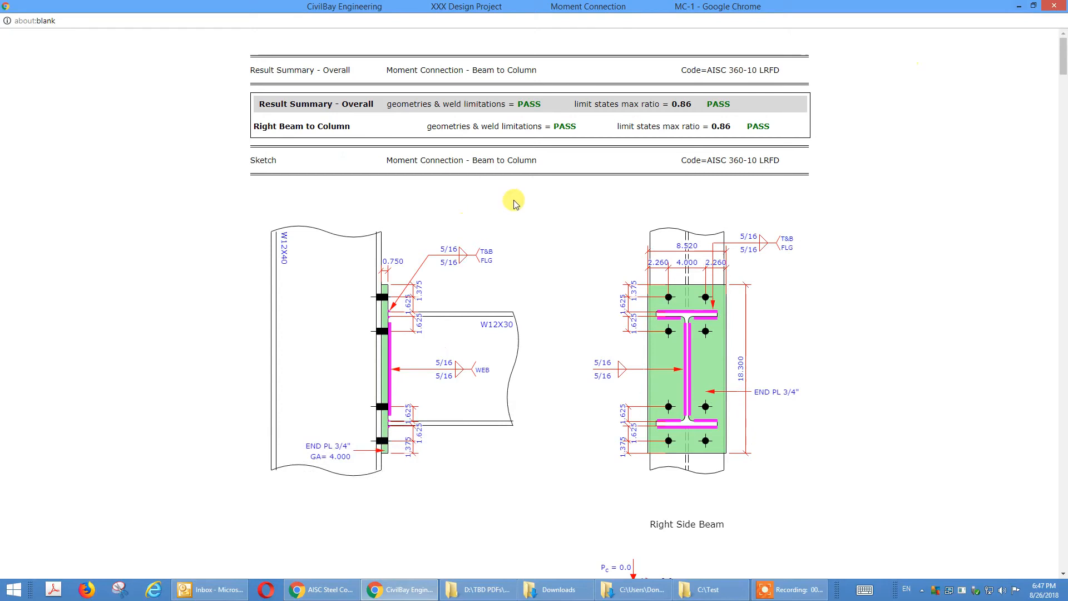
- Close the printable report window and bring the application's calculation report back to the front
click(1053, 6)
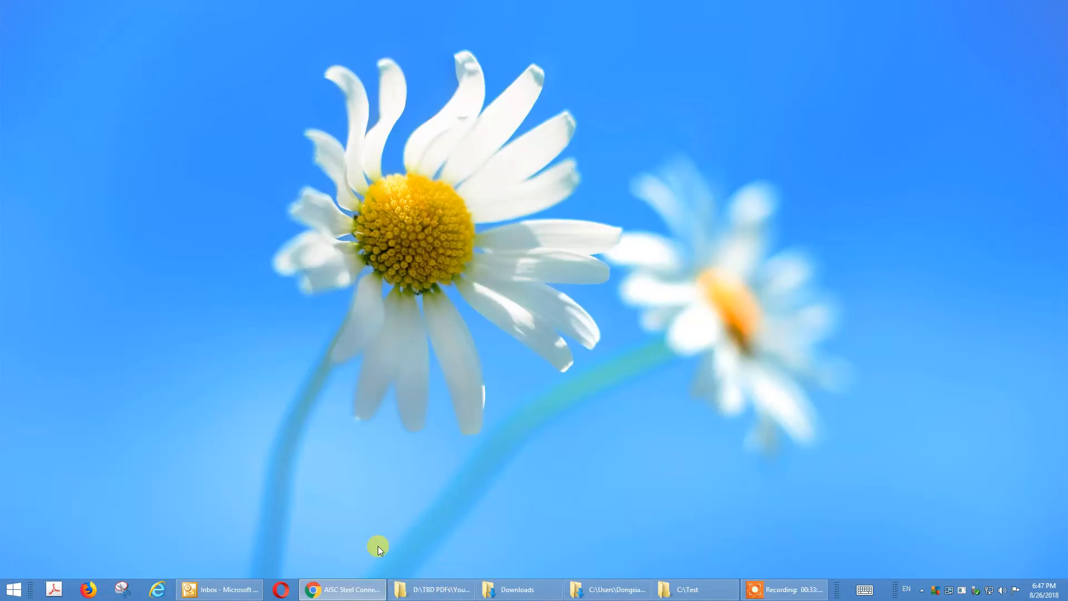
click(340, 589)
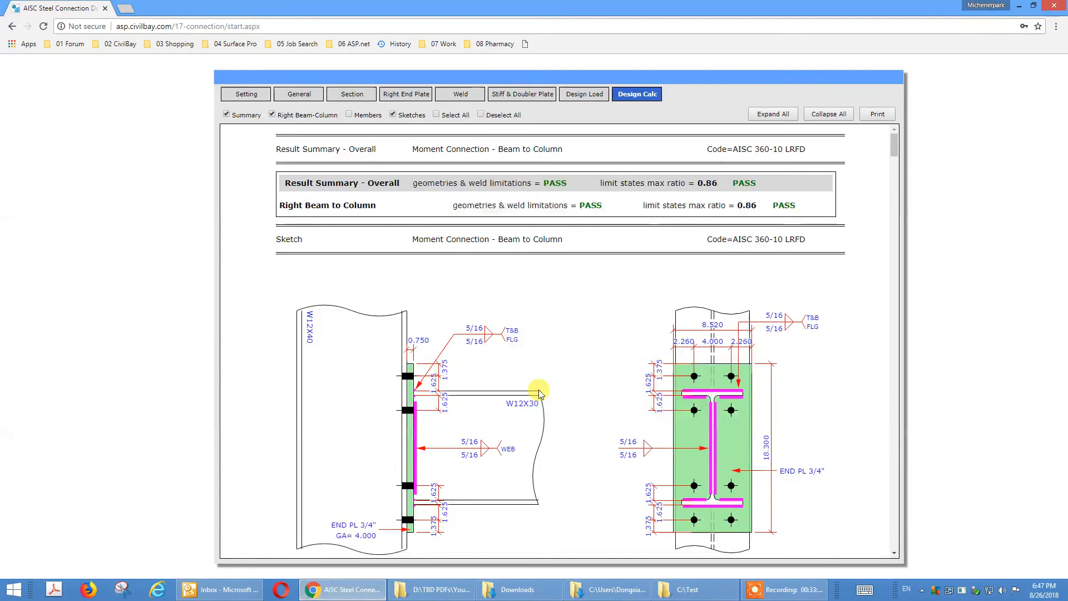
click(768, 124)
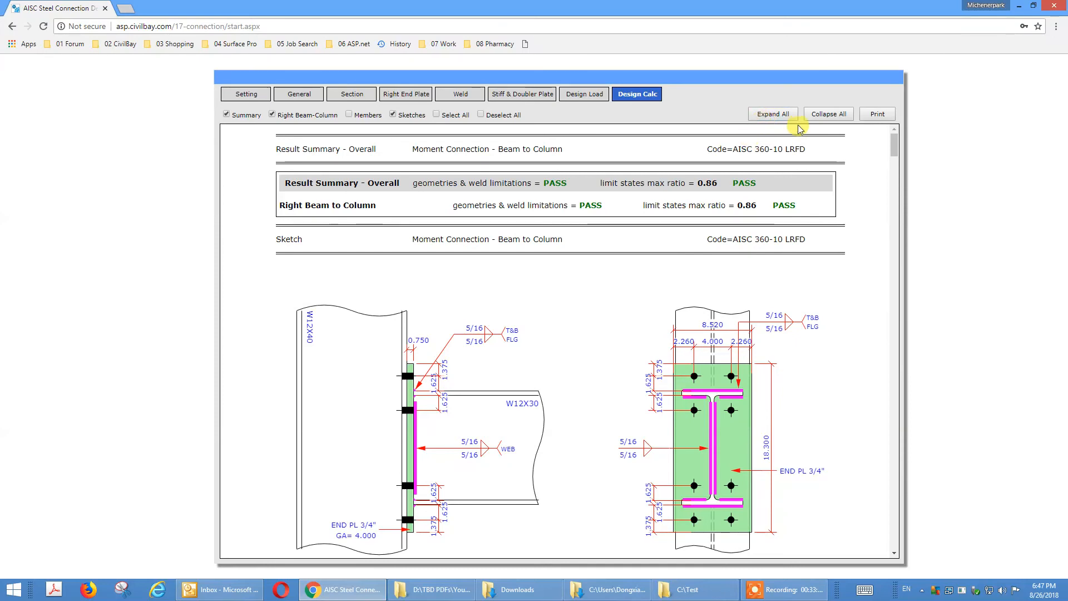
click(877, 115)
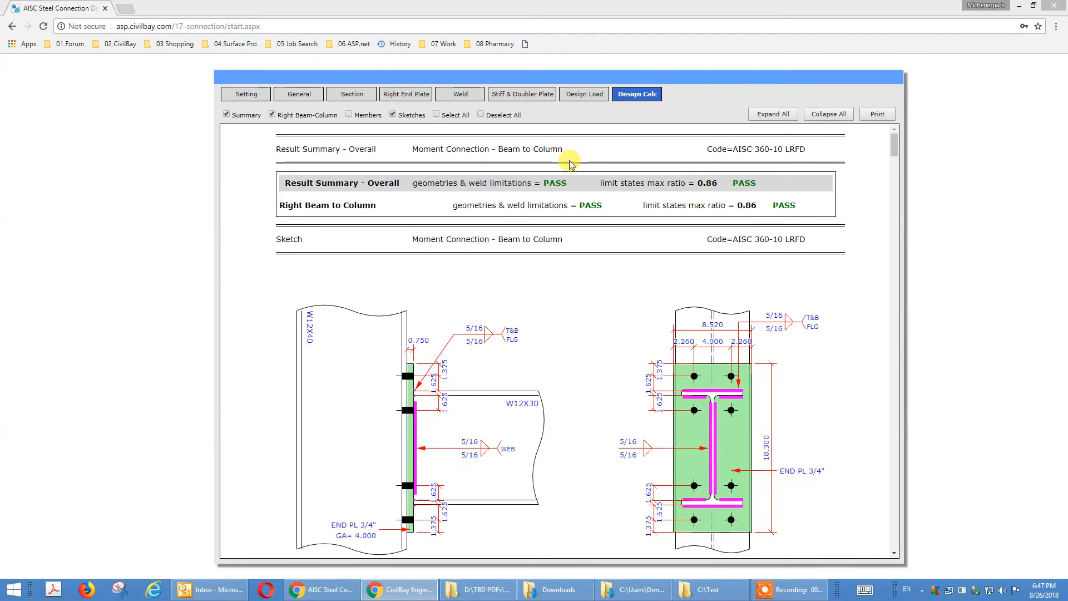
click(1021, 5)
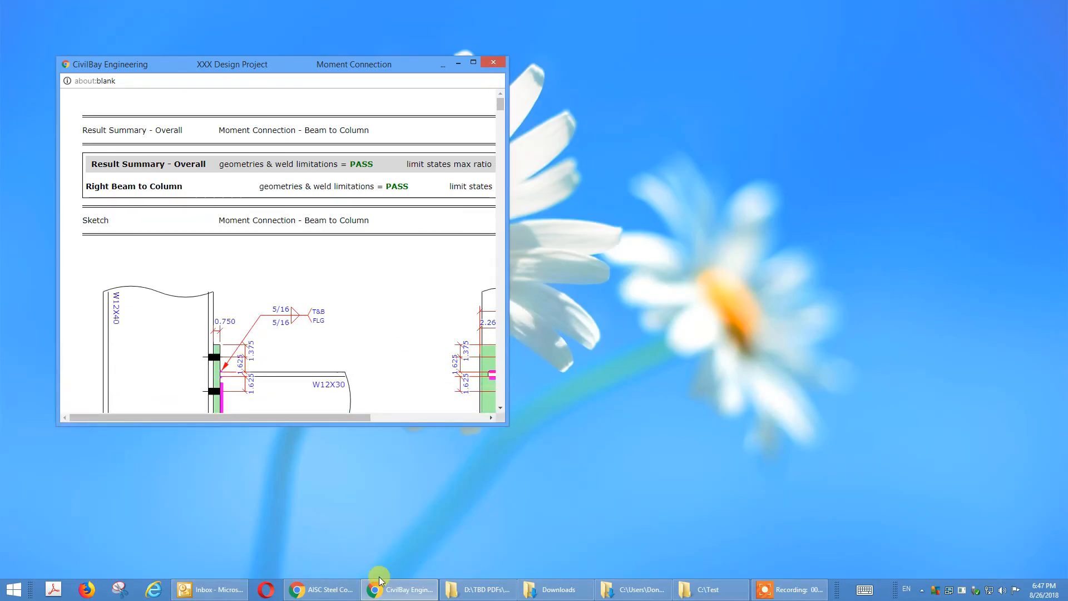
mouse_move(397, 595)
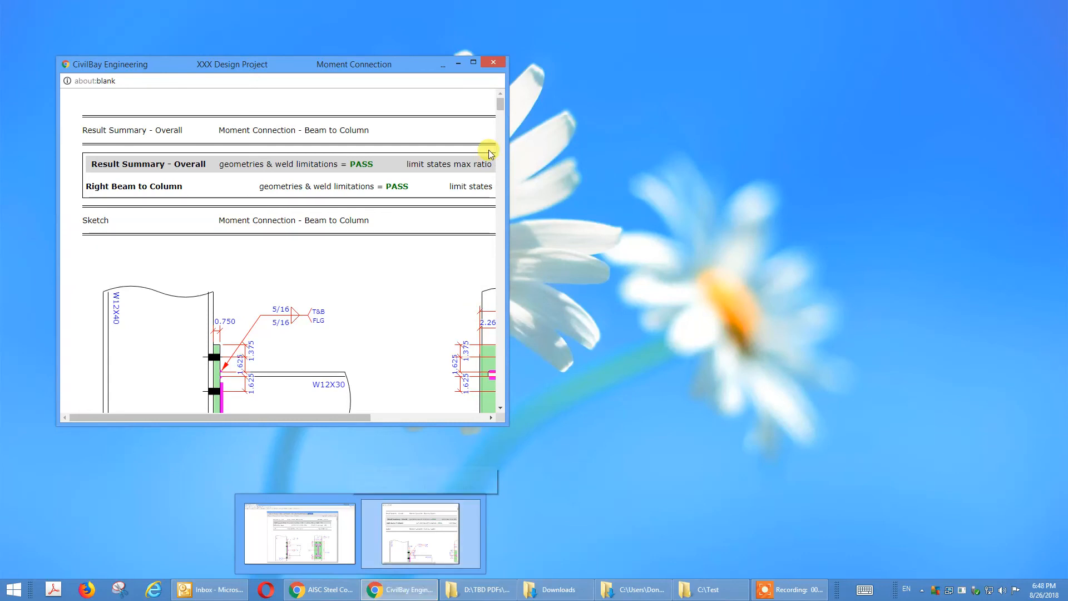
click(492, 63)
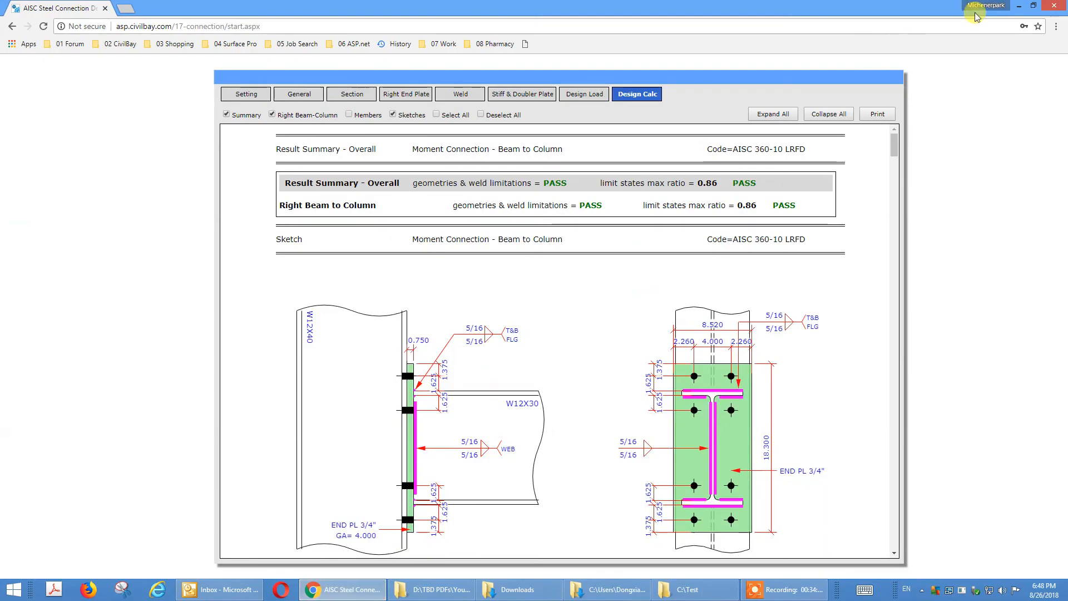
- Close the browser, start it again and load the connection design application at asp.civilbay.com/connect
click(1054, 5)
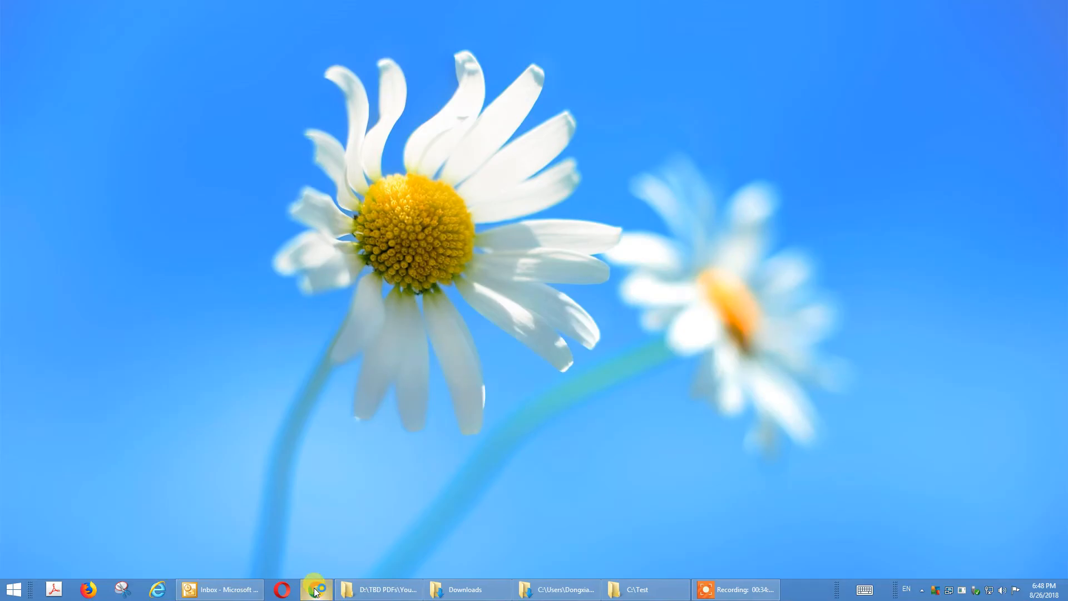
click(317, 590)
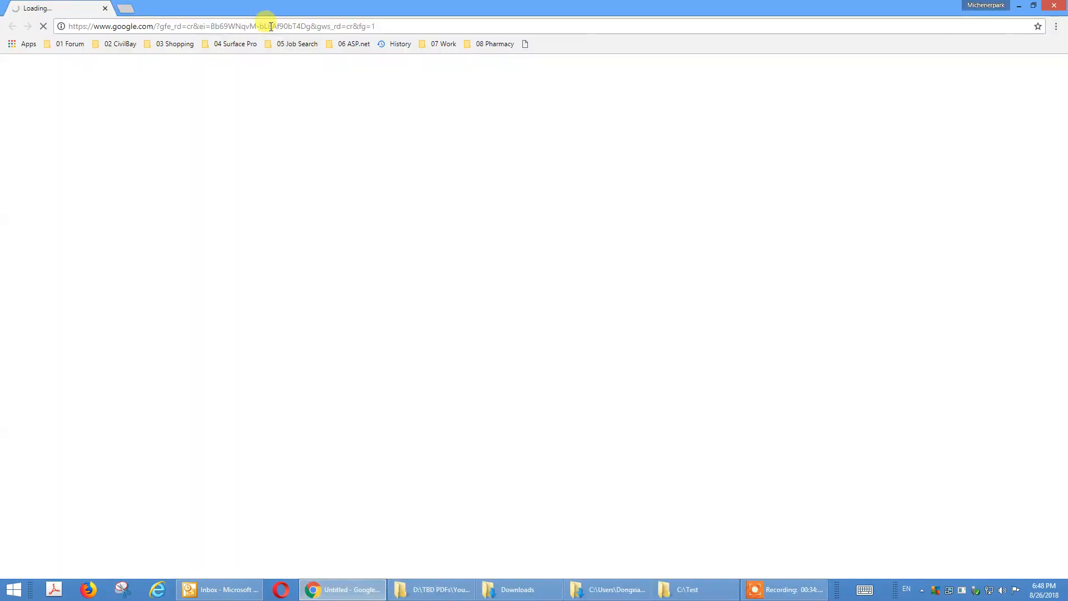
click(271, 26)
text(as)
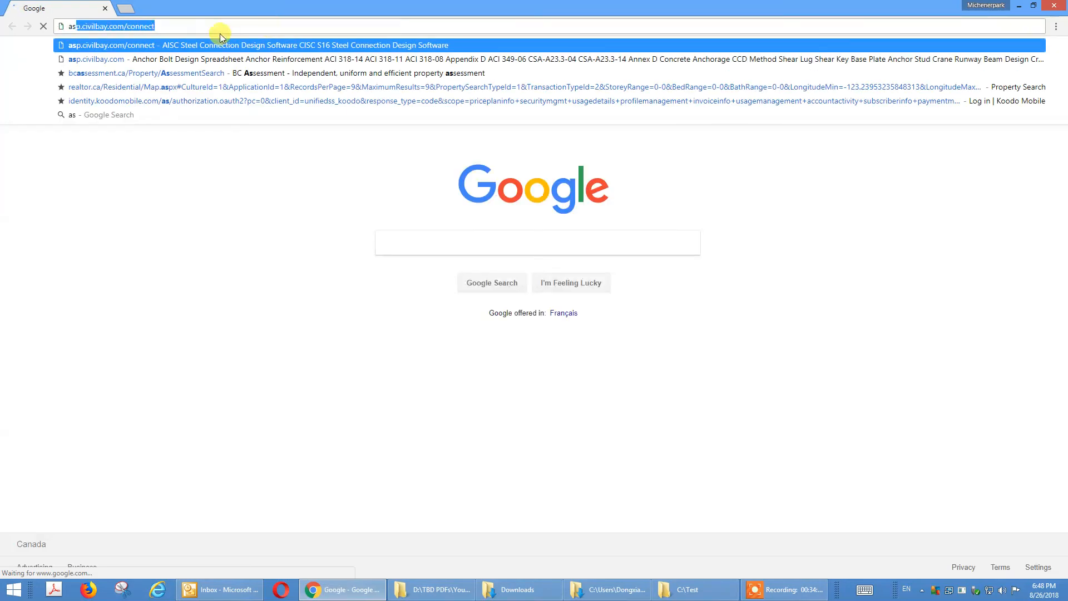
click(174, 27)
key(Return)
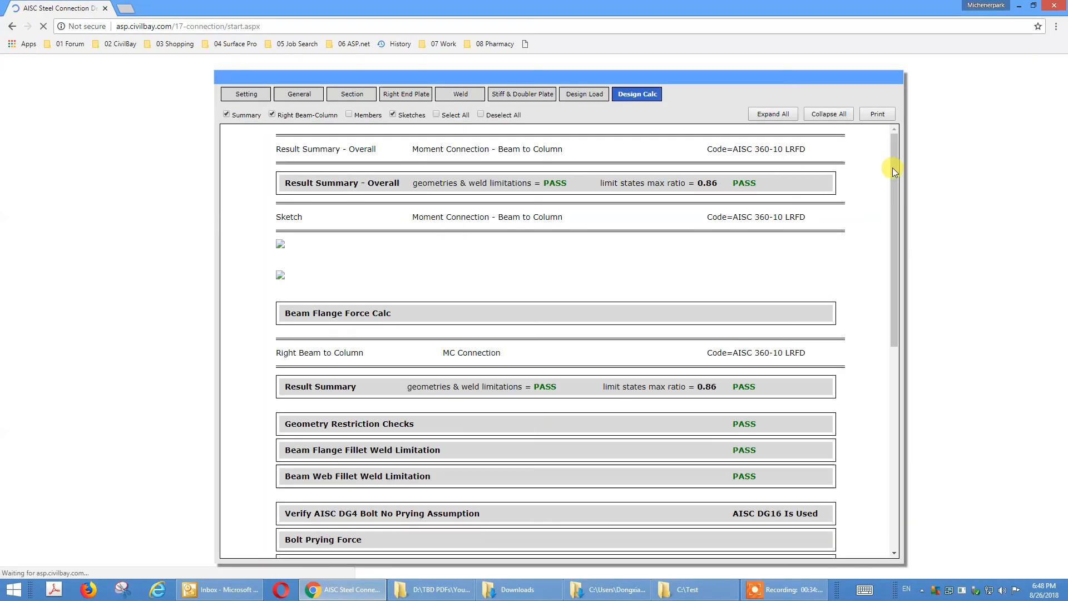
- Look through the collapsed list of checks in the calculation report and expand the Beam Web Weld Strength check
drag(892, 168, 896, 503)
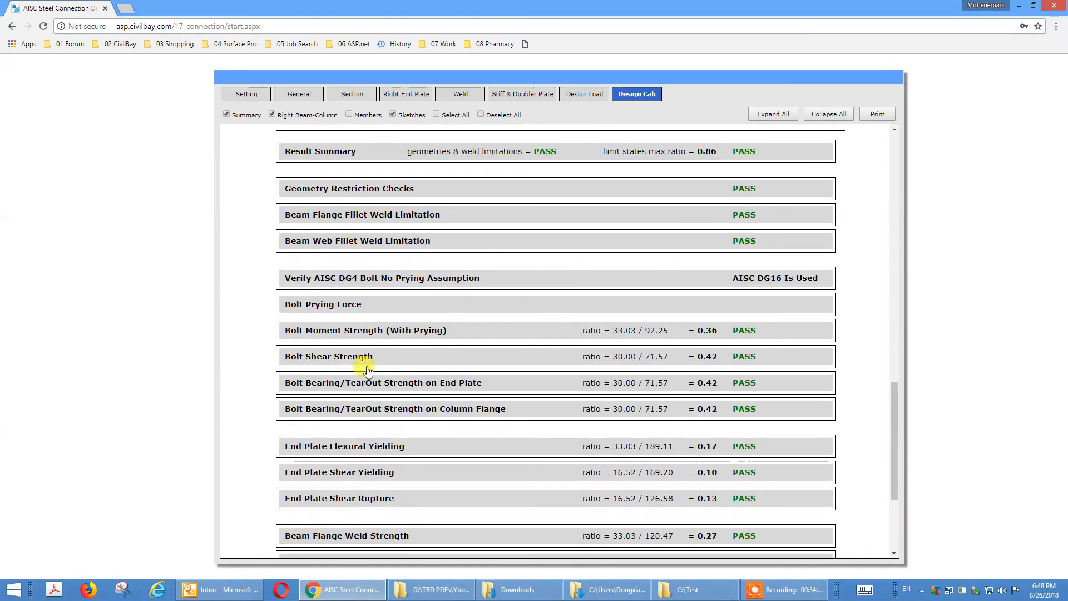
drag(892, 466, 893, 562)
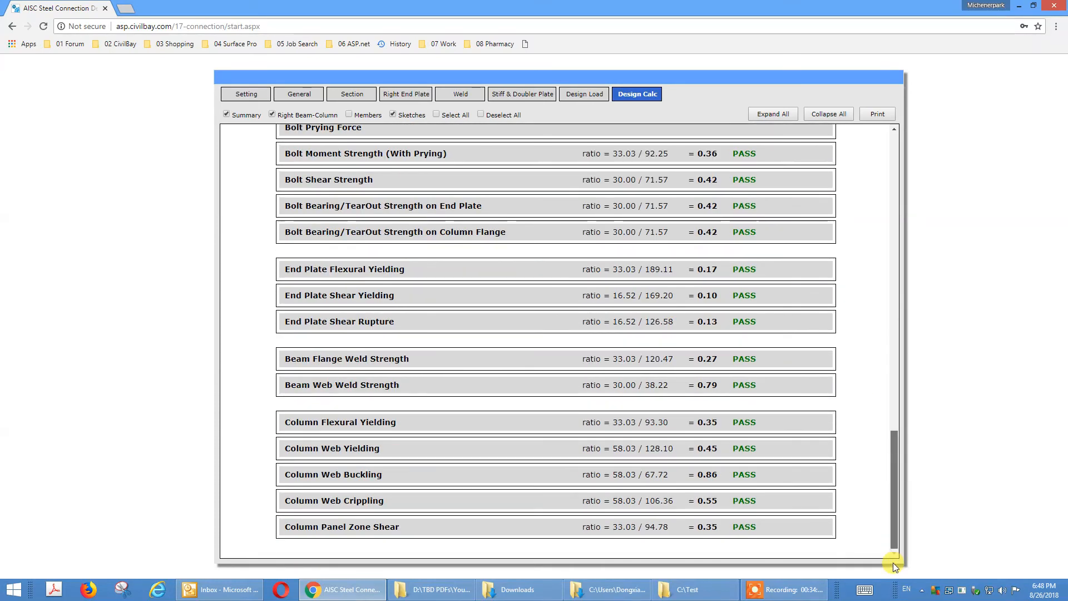
click(405, 386)
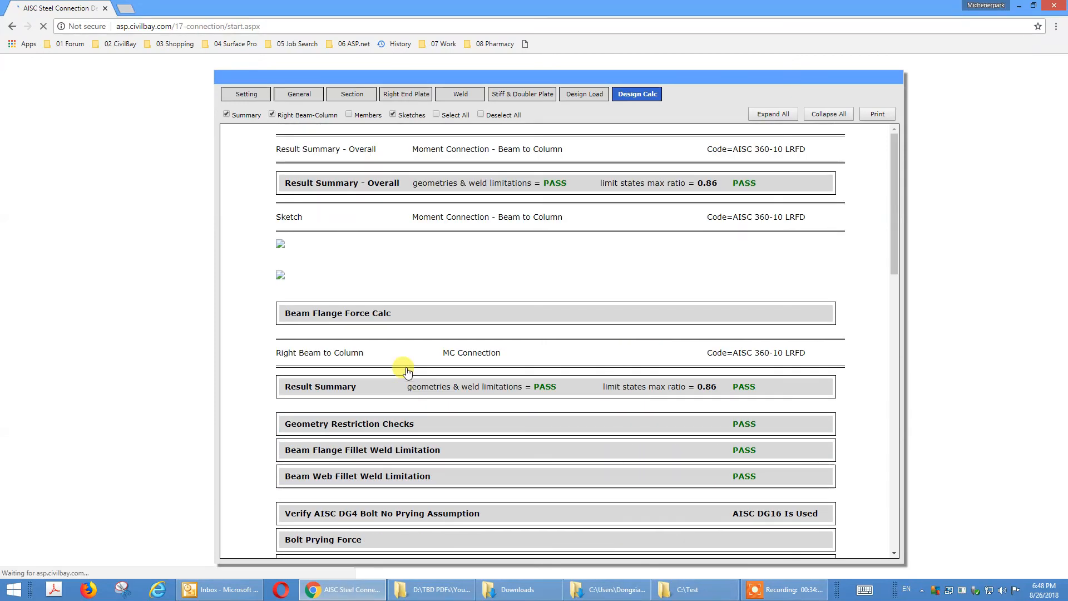
scroll(407, 367, down, 3)
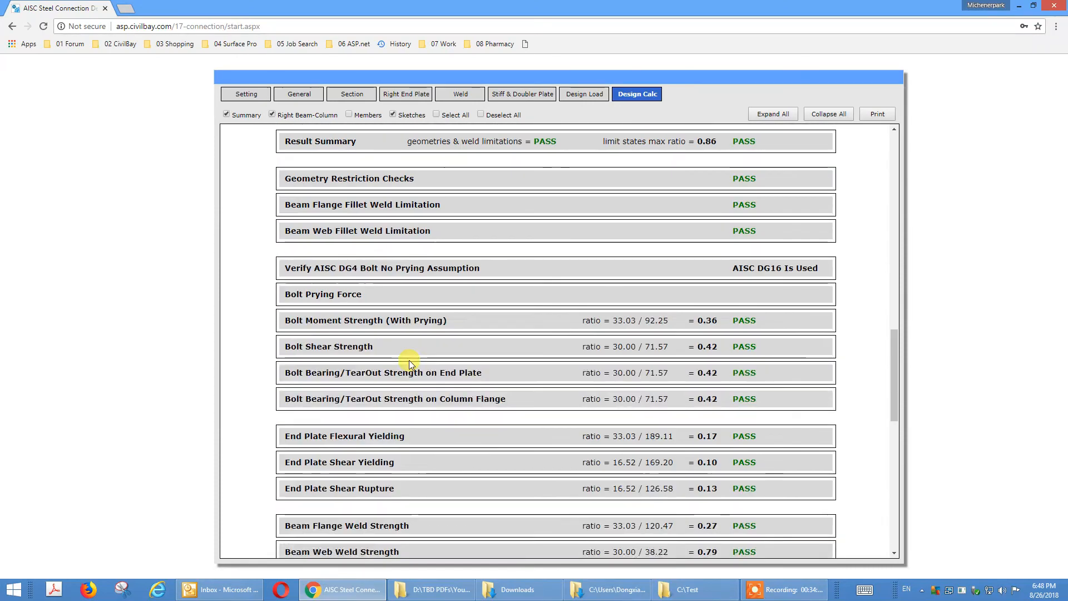
- Expand all calculation details, scan the report and return to its beginning
click(776, 115)
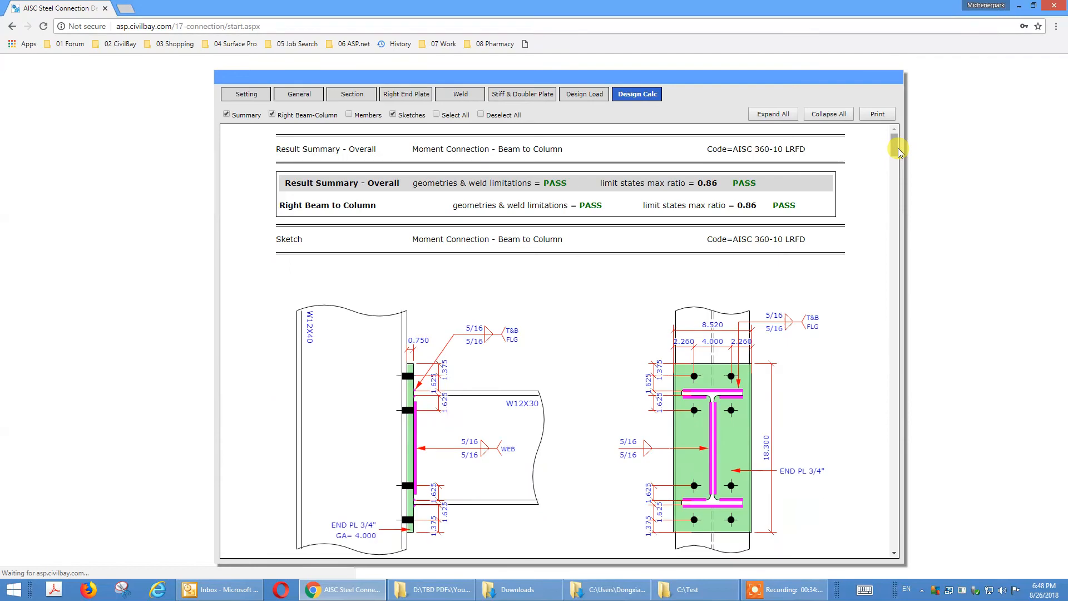
scroll(897, 148, down, 8)
mouse_move(892, 195)
mouse_down()
mouse_move(893, 241)
mouse_move(892, 144)
mouse_up()
- Open the printable version of the report, maximize its window and scan the content
click(877, 114)
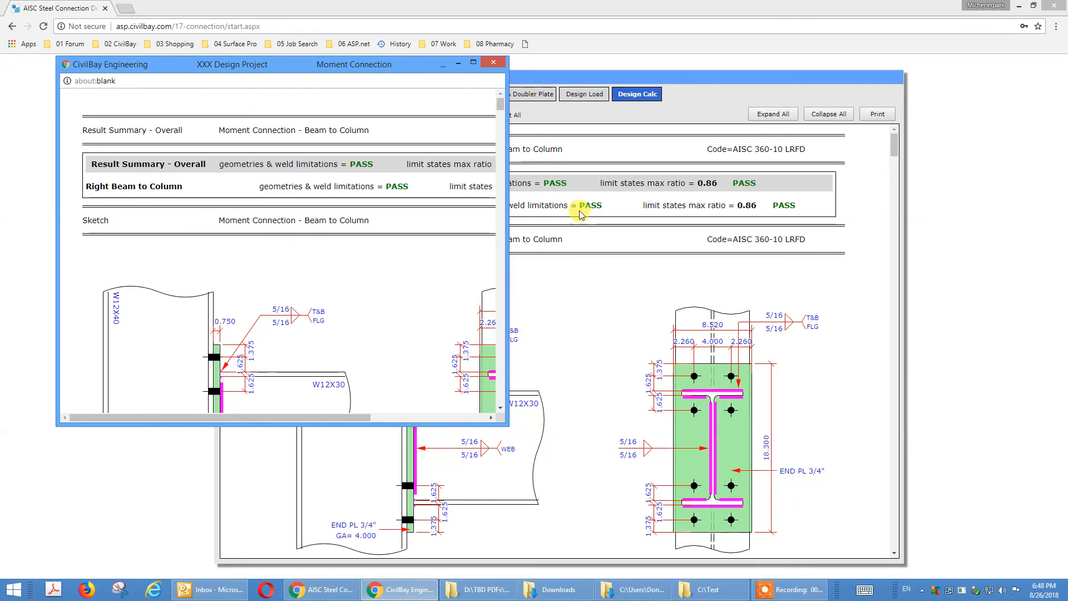
click(499, 67)
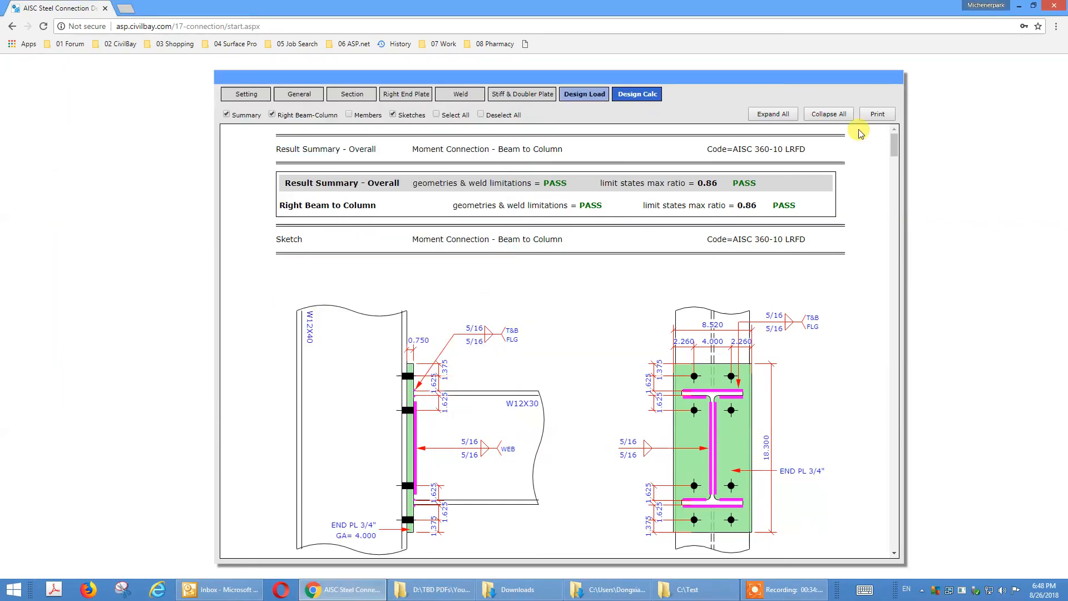
click(883, 114)
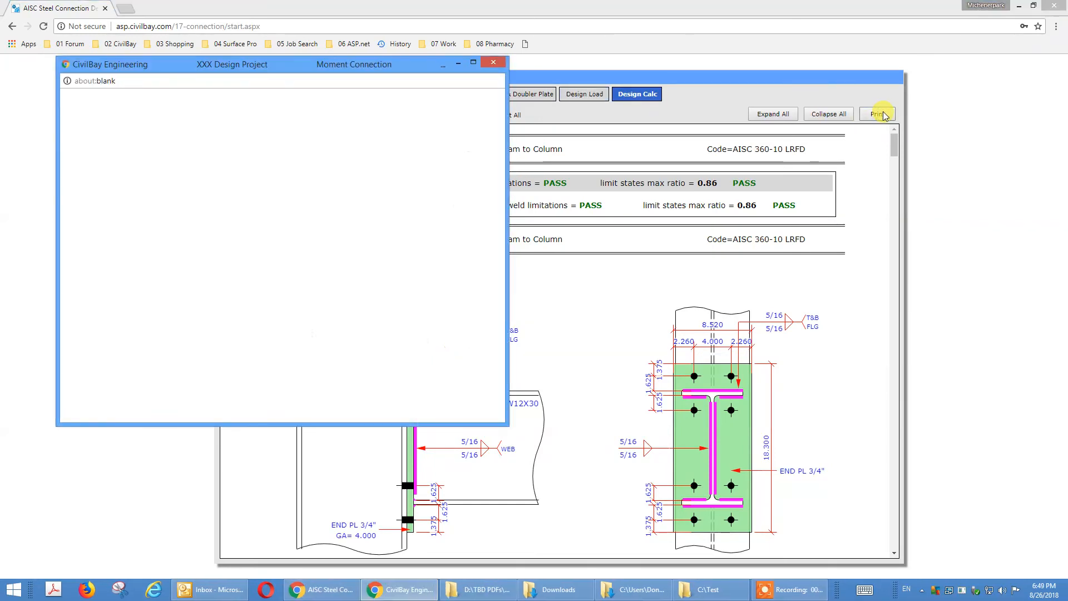
click(473, 62)
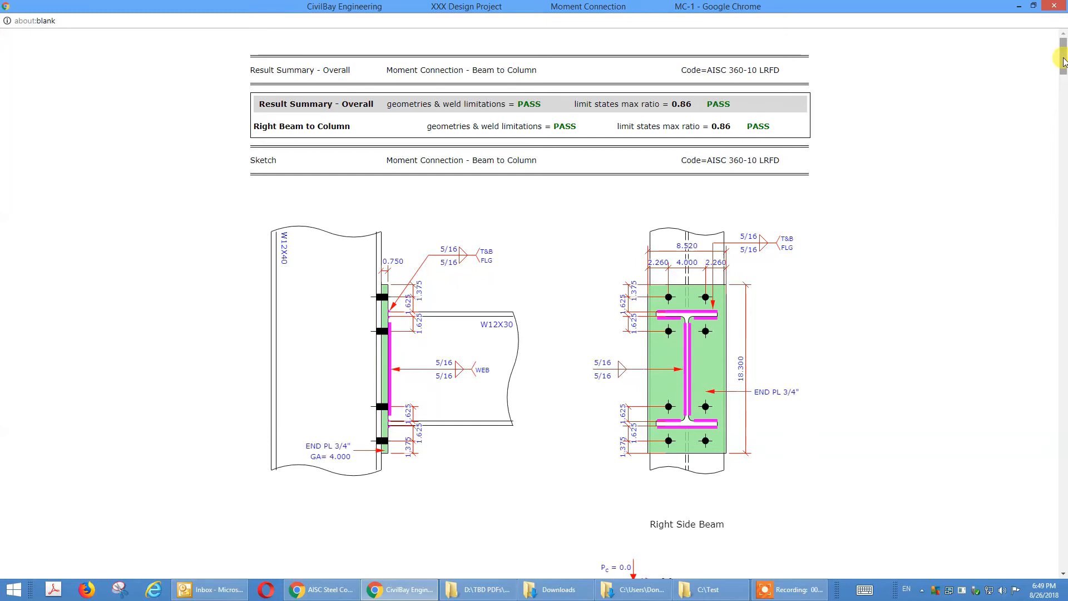
scroll(1062, 62, down, 5)
scroll(1063, 61, up, 5)
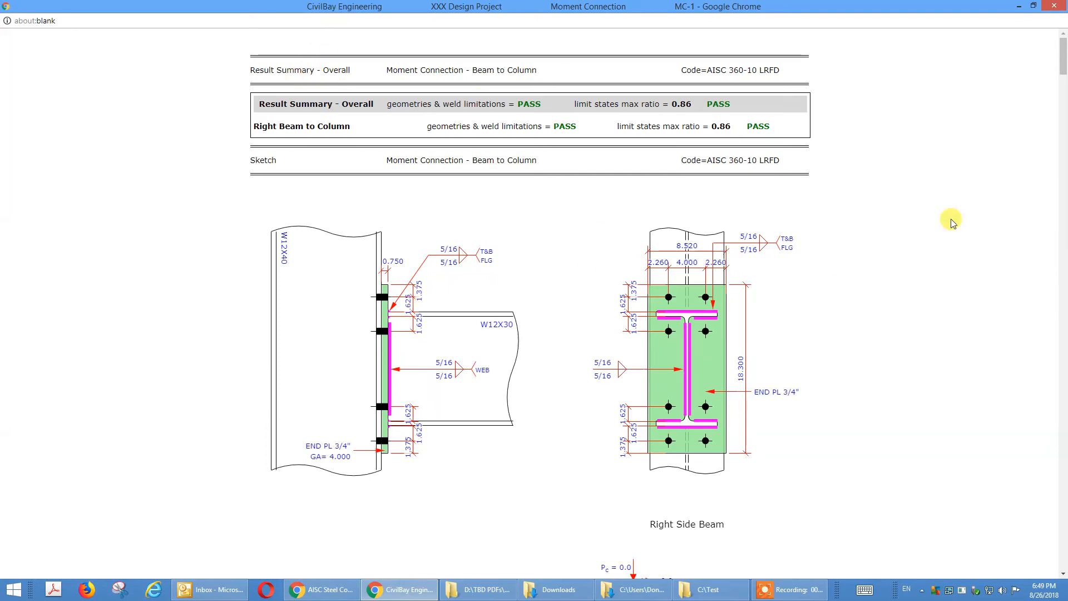
mouse_move(1062, 59)
mouse_down()
mouse_move(1063, 544)
mouse_move(1045, 390)
mouse_move(1042, 564)
mouse_move(1024, 234)
mouse_move(1030, 47)
mouse_up()
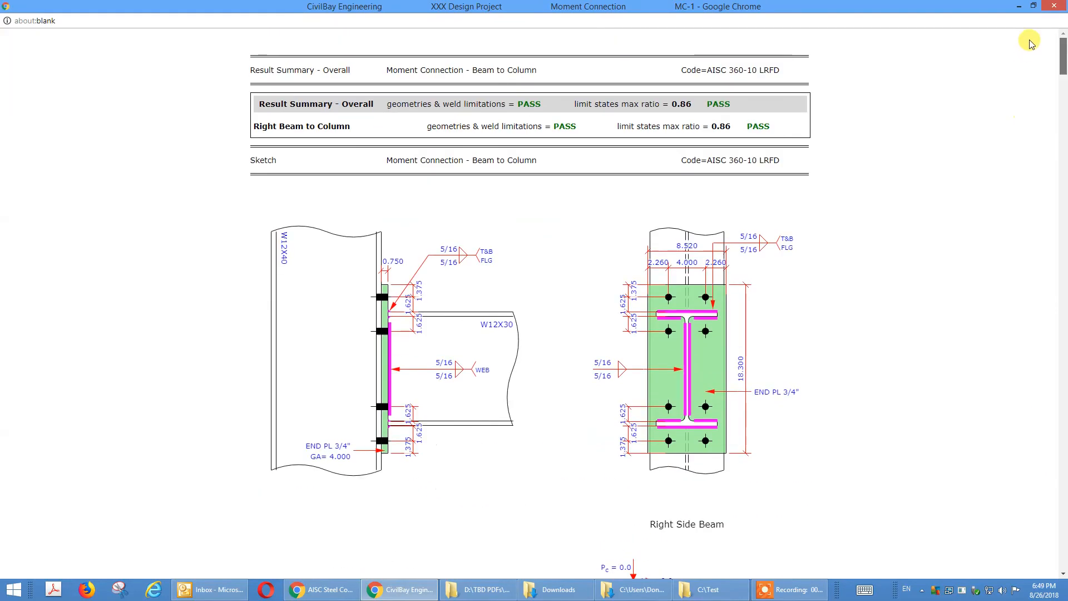
- Open the print settings for the printable report and show the additional settings
right_click(878, 130)
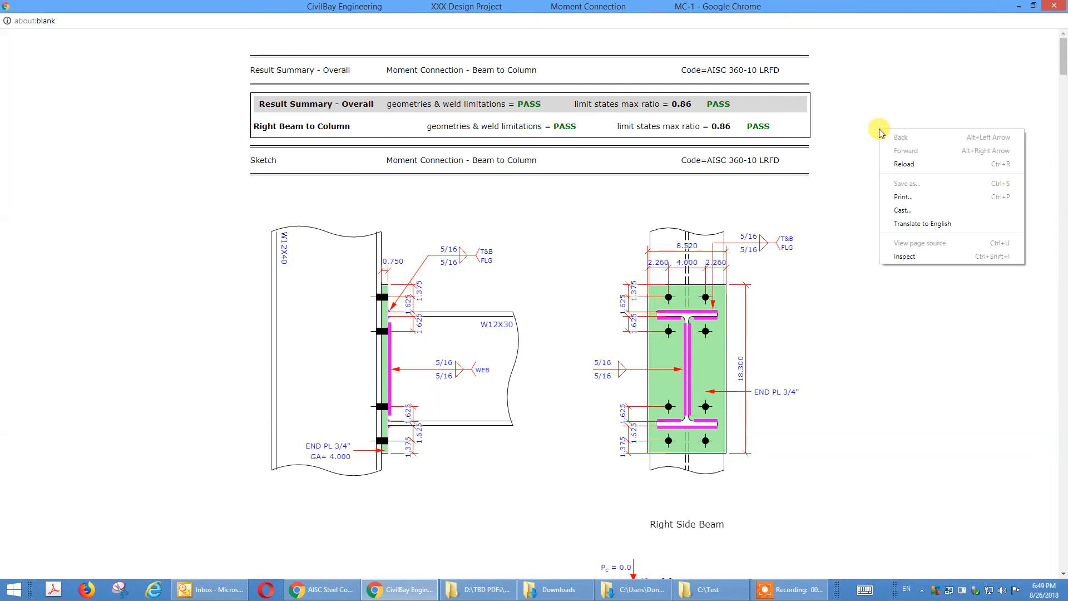
click(902, 197)
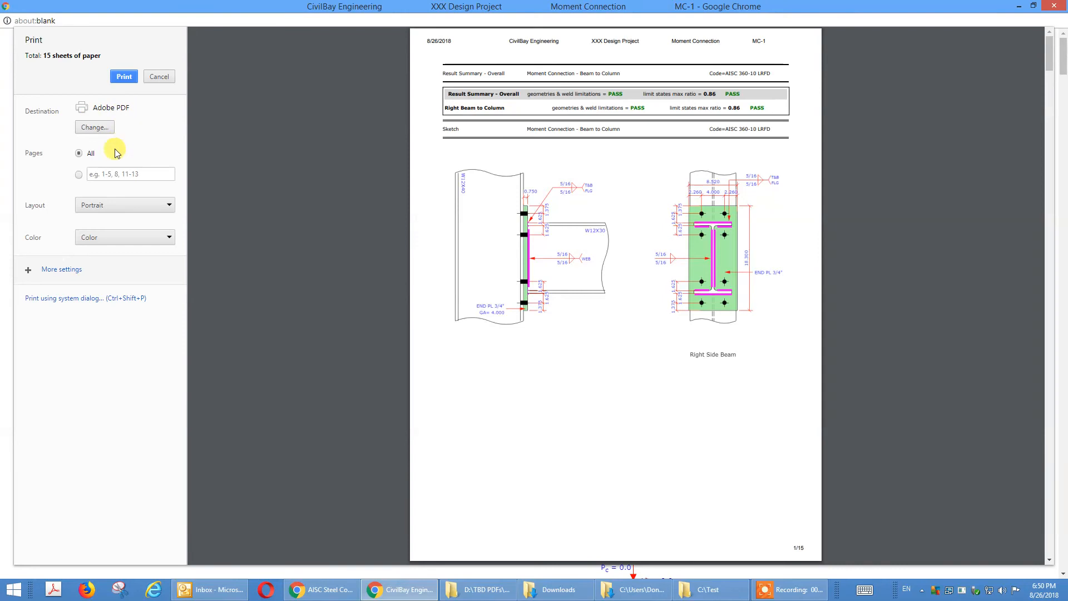
click(69, 269)
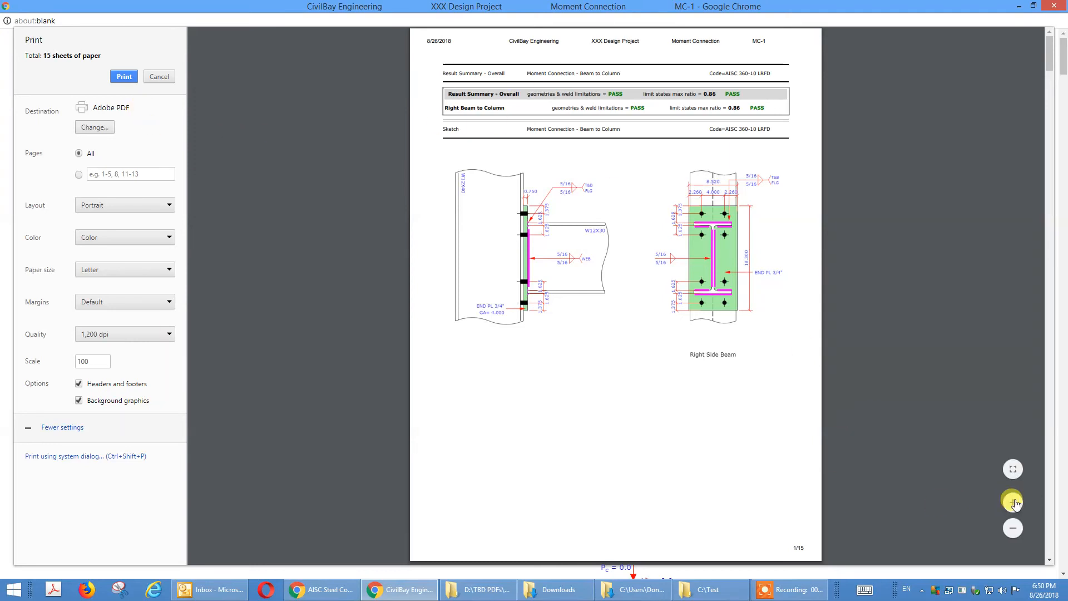
- Enlarge the print preview and examine the page headers on the first two report pages
click(1013, 502)
click(1013, 502)
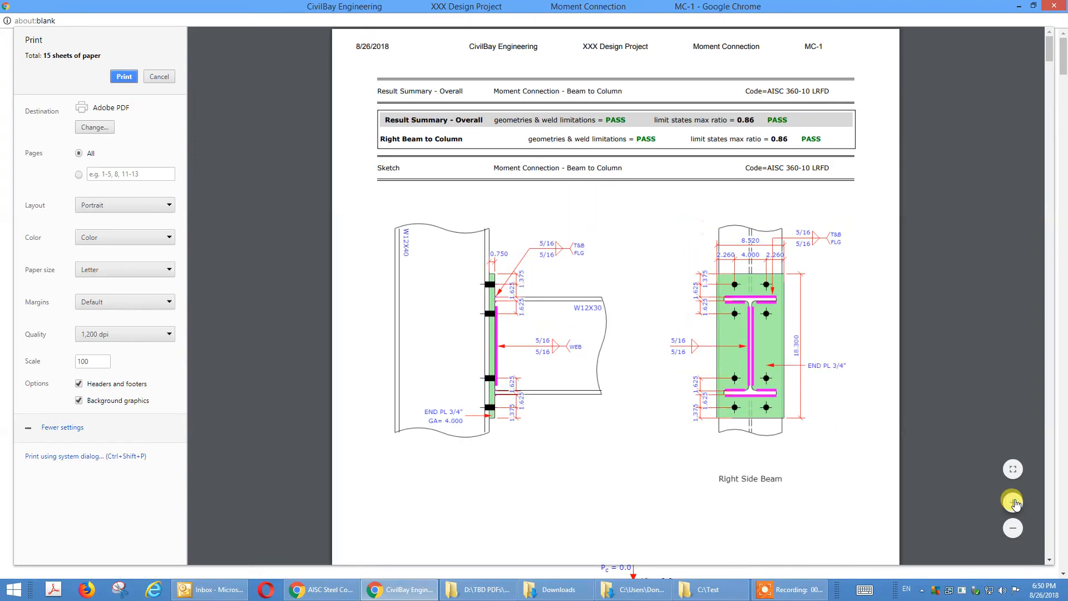
click(1012, 501)
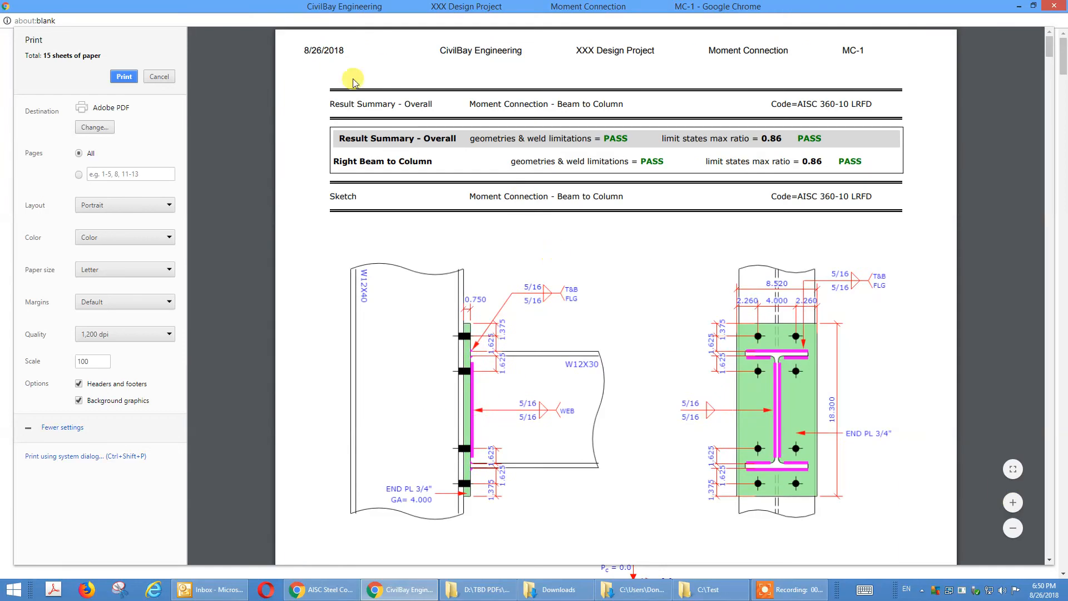
scroll(478, 144, down, 15)
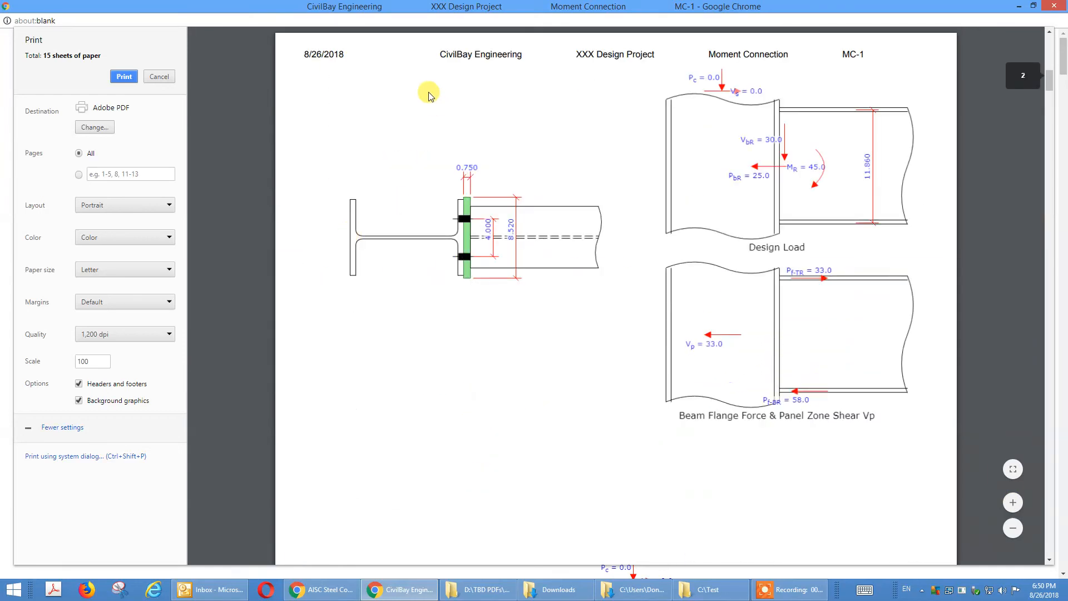
scroll(508, 131, up, 10)
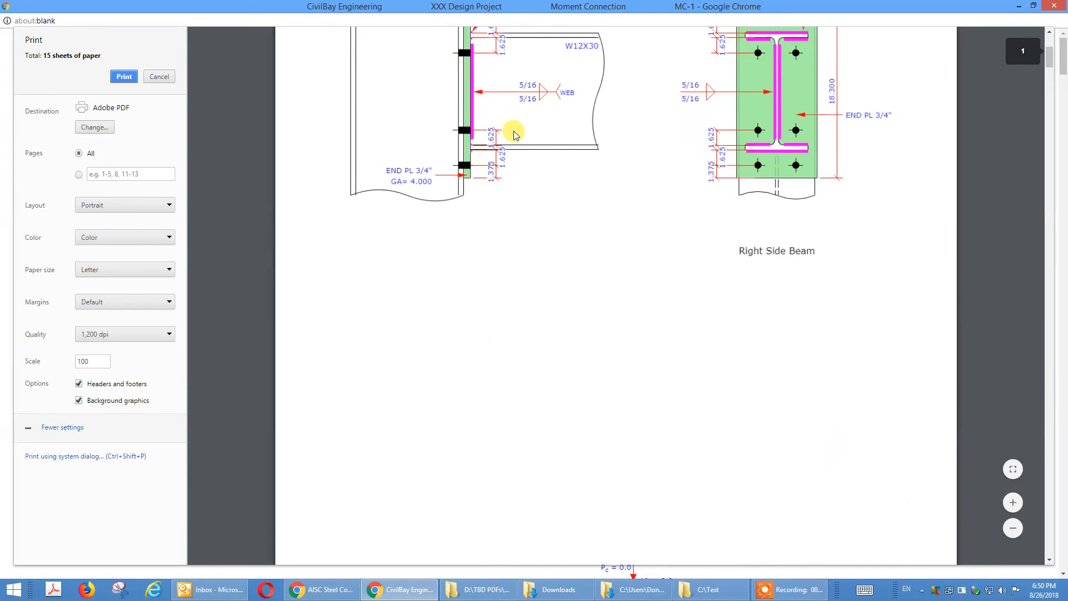
scroll(514, 133, up, 6)
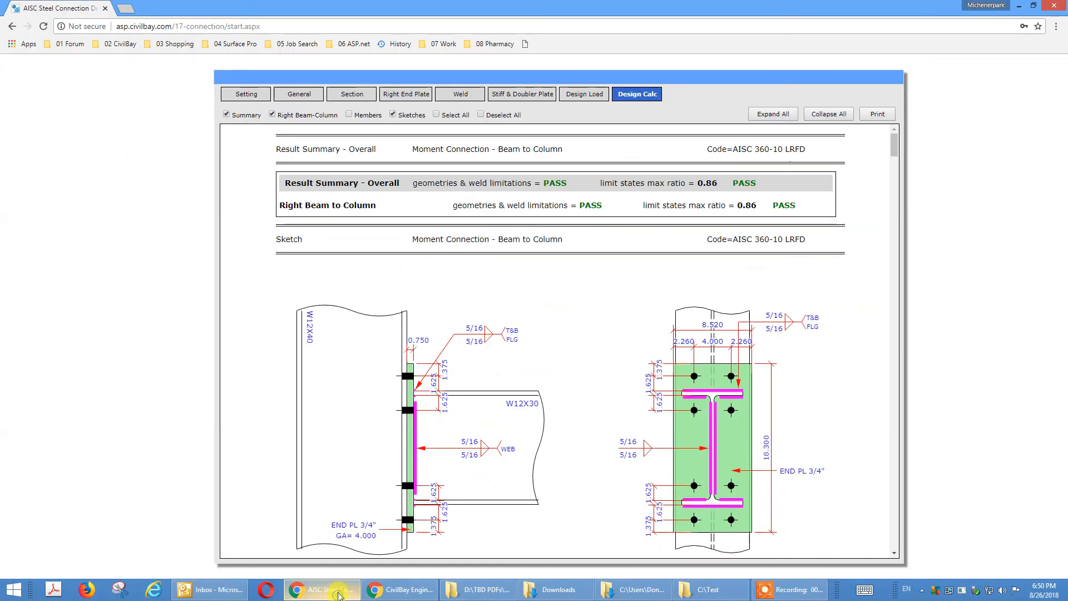
- On the application's General page, select the plus sign between company and project name, and switch the sketch to Side View
click(322, 589)
click(303, 95)
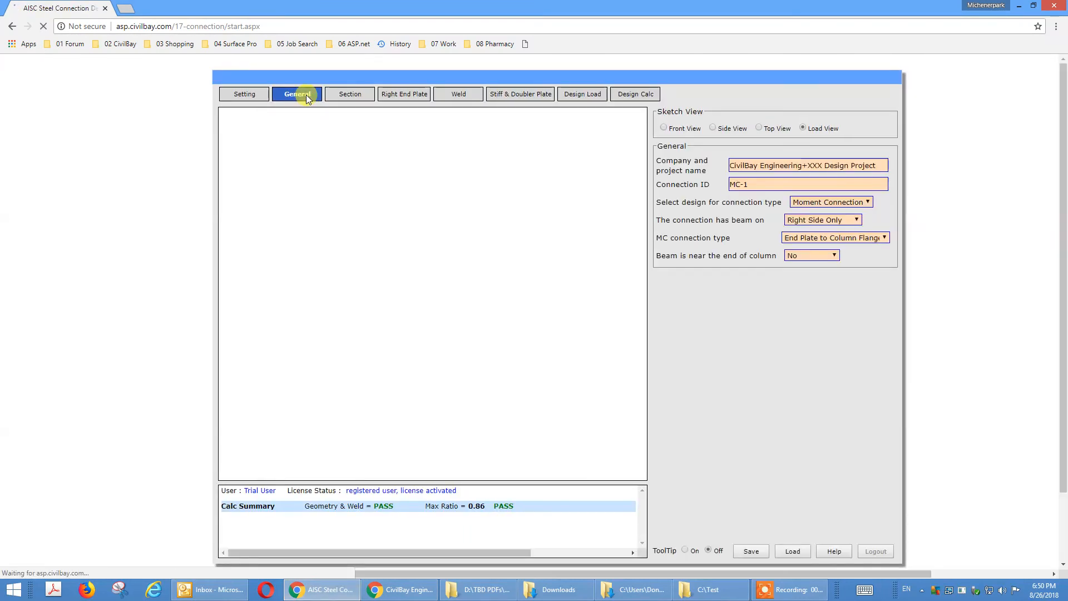
click(791, 167)
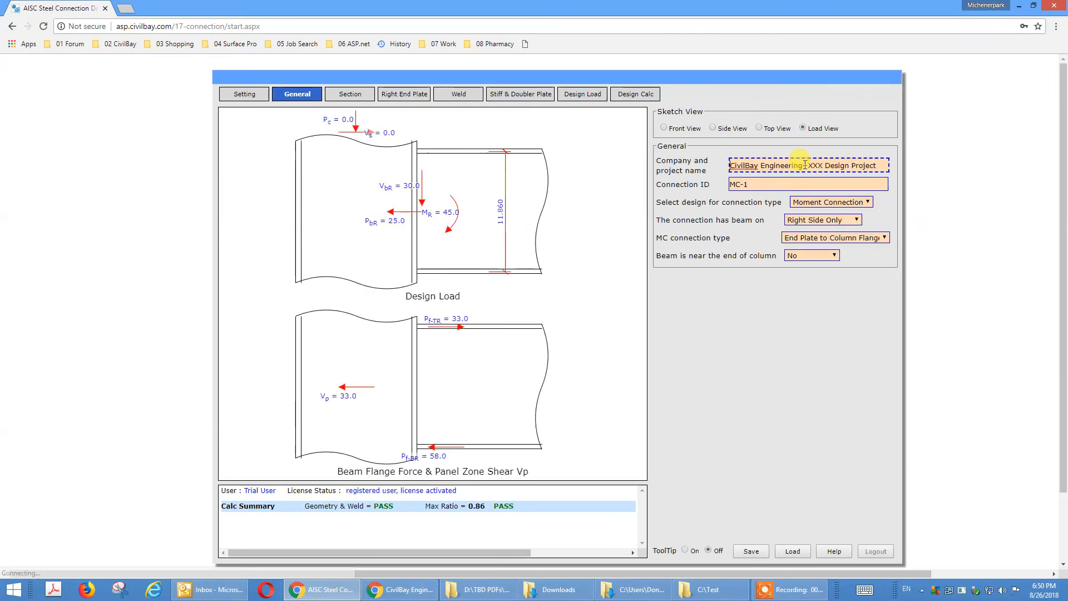
double_click(804, 165)
click(805, 184)
click(804, 165)
click(804, 165)
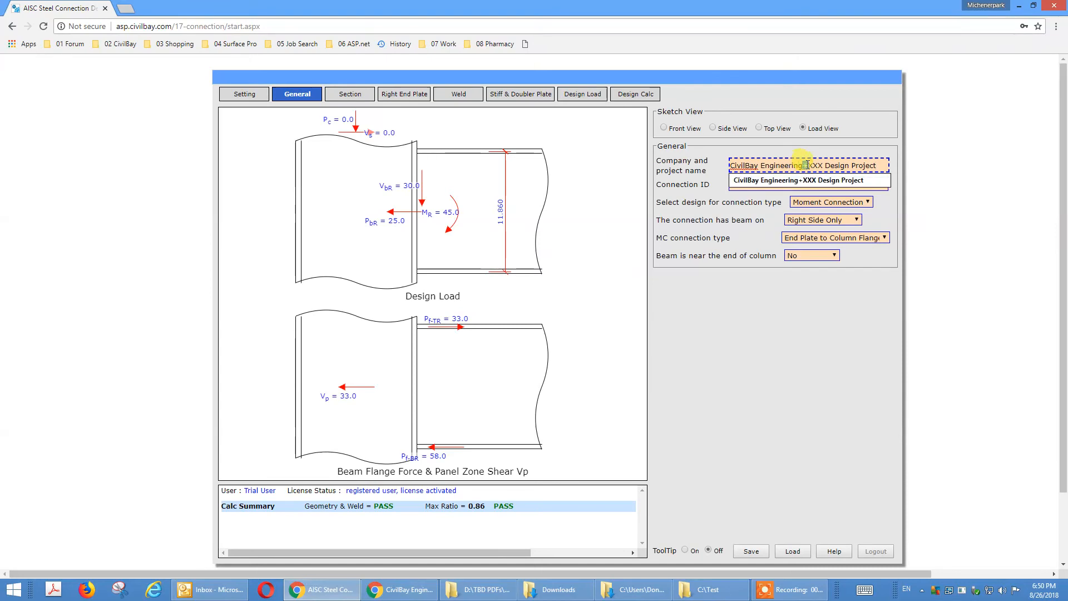
double_click(805, 165)
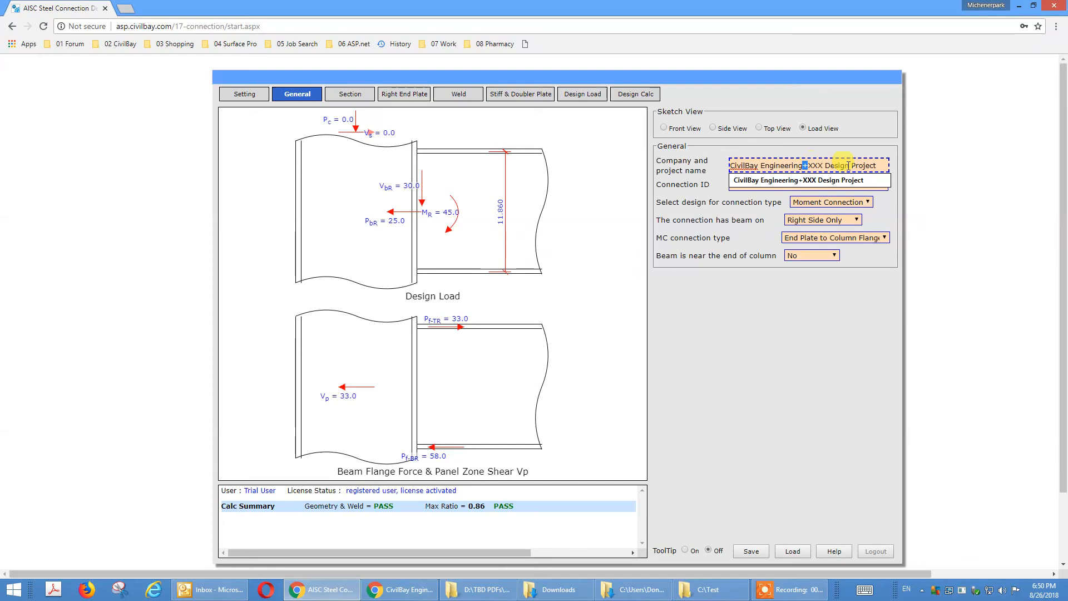
click(716, 128)
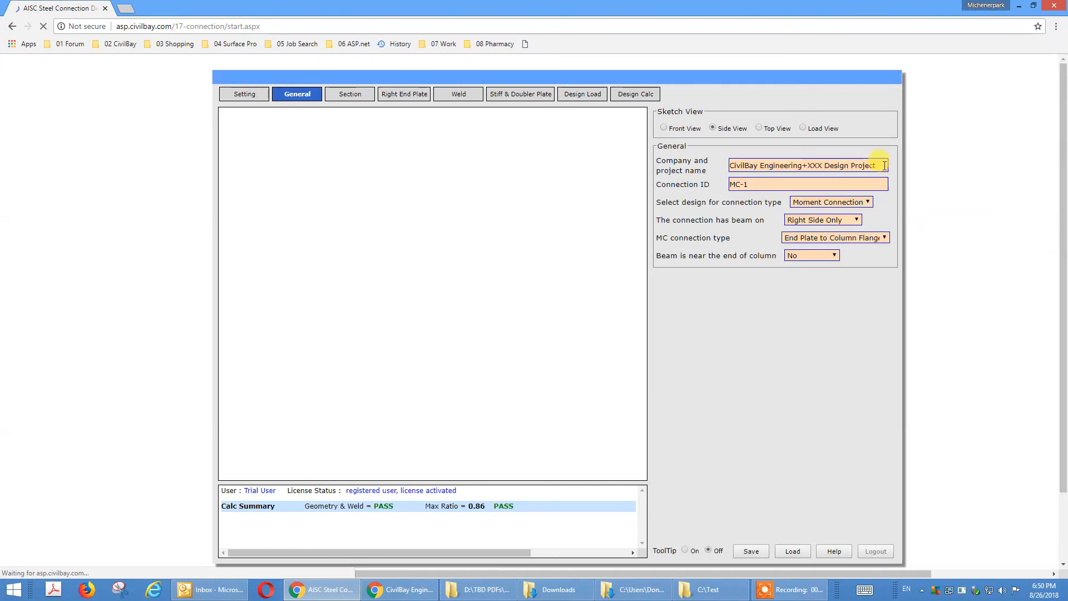
- Compare the Connection ID on the General page with the page header in the report's print preview
click(757, 186)
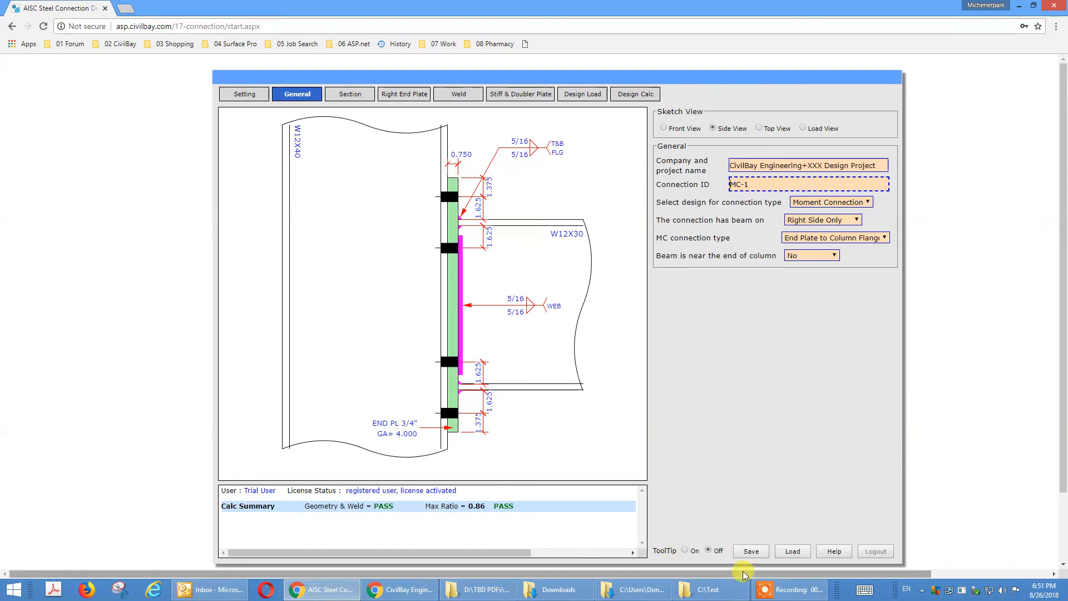
click(405, 592)
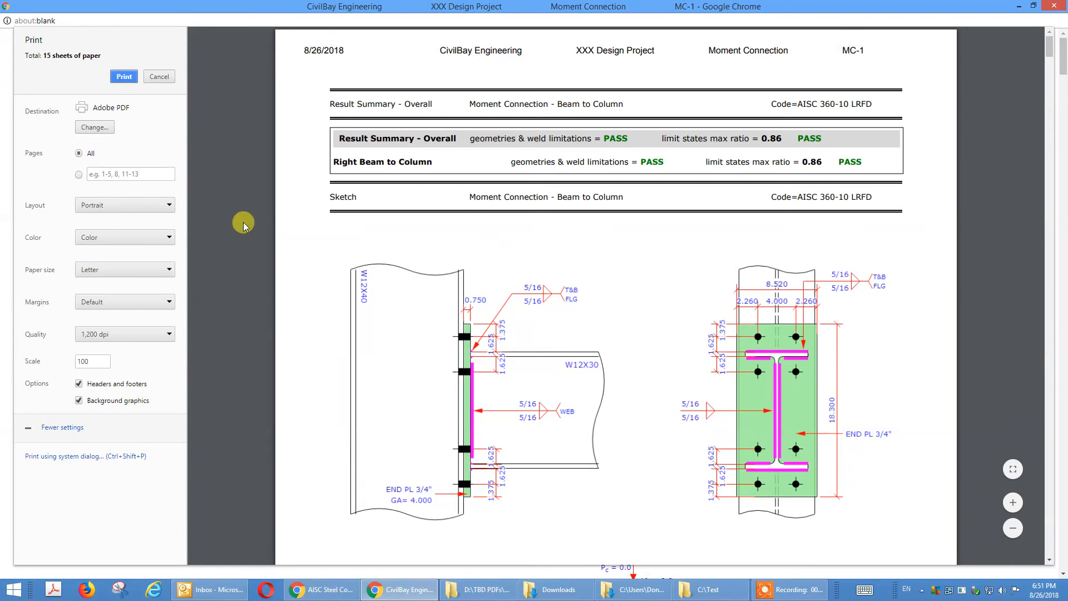
click(320, 588)
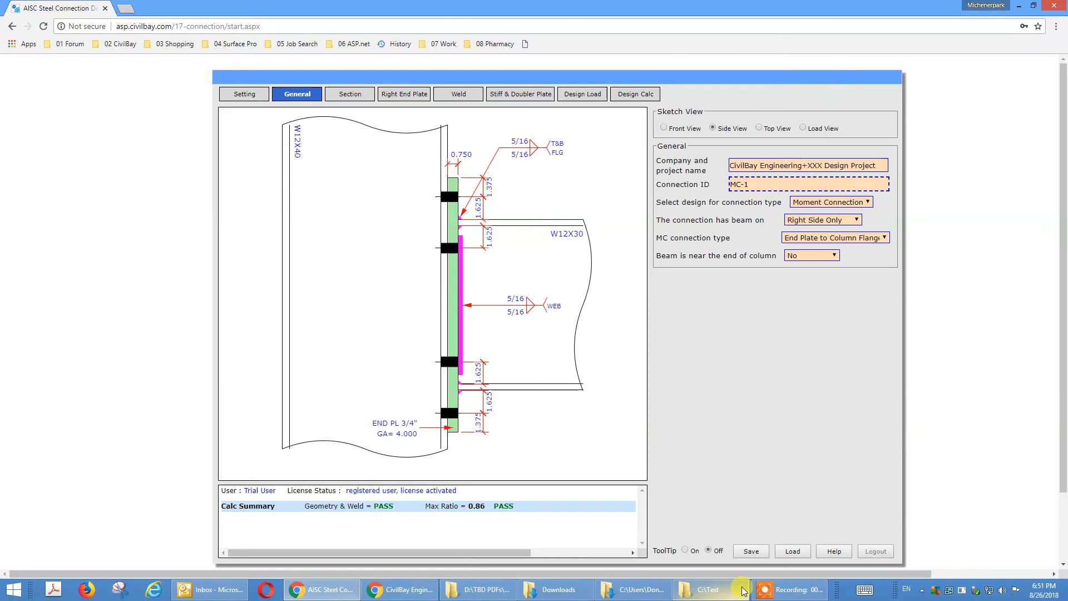
click(400, 589)
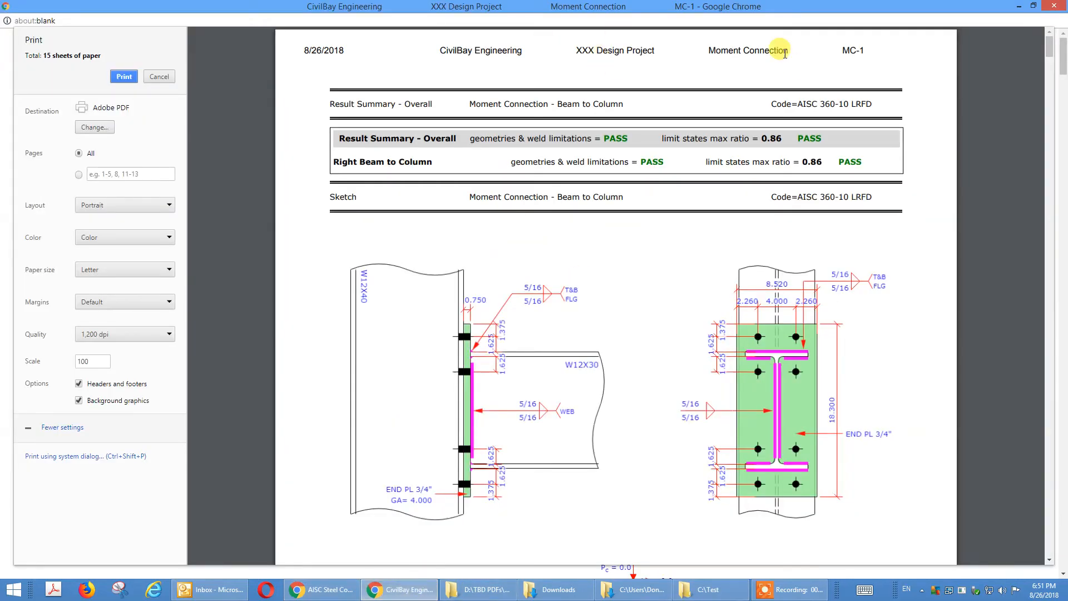
- Reduce the print preview's magnification and check the headers and page numbers across the first report pages
mouse_move(1003, 514)
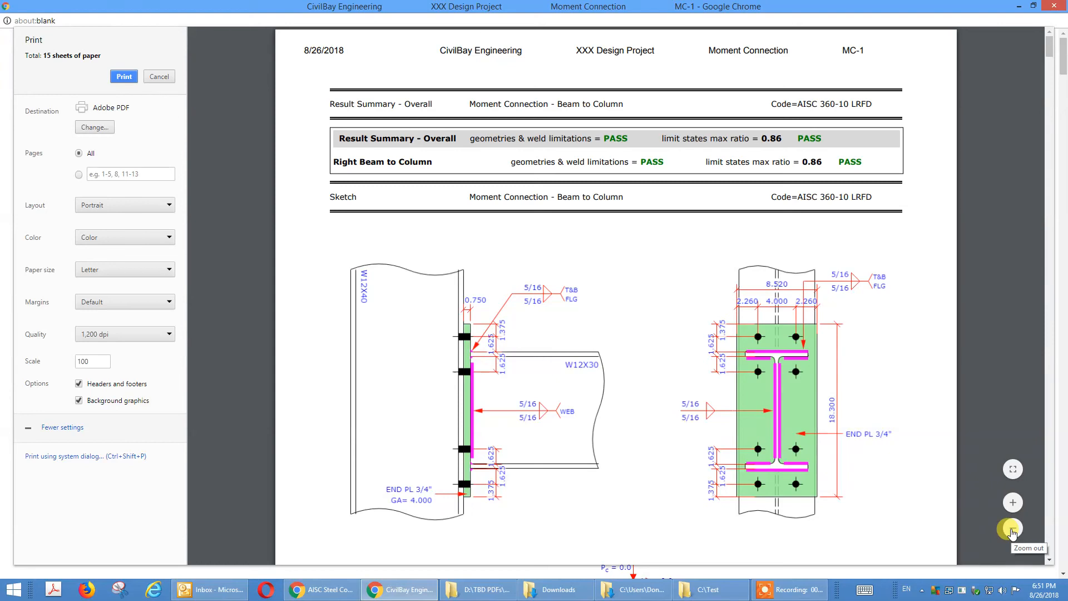
click(1012, 528)
click(1012, 528)
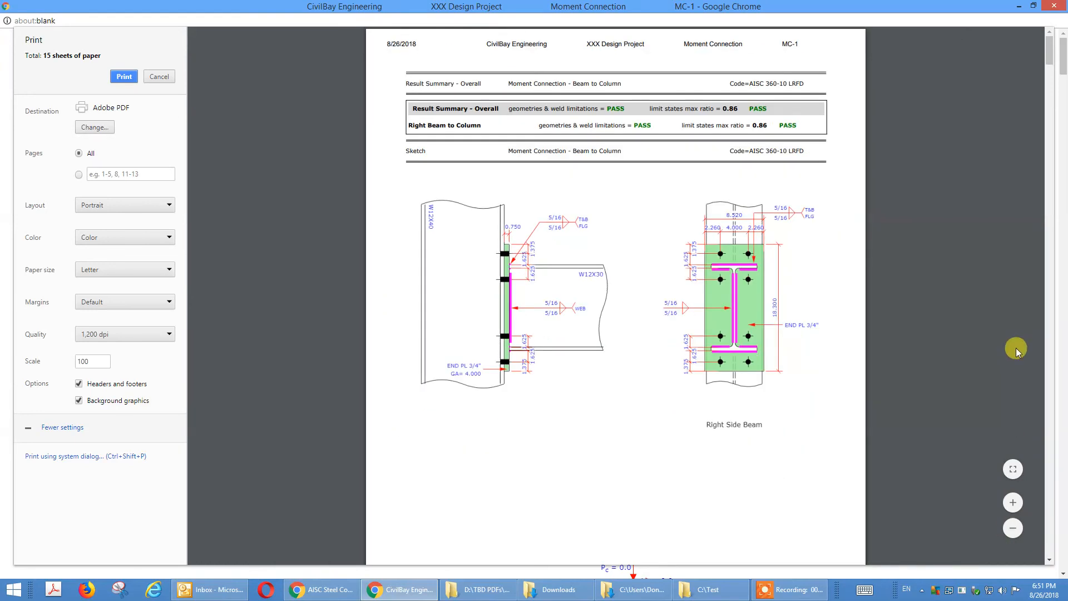
drag(1046, 63, 1049, 96)
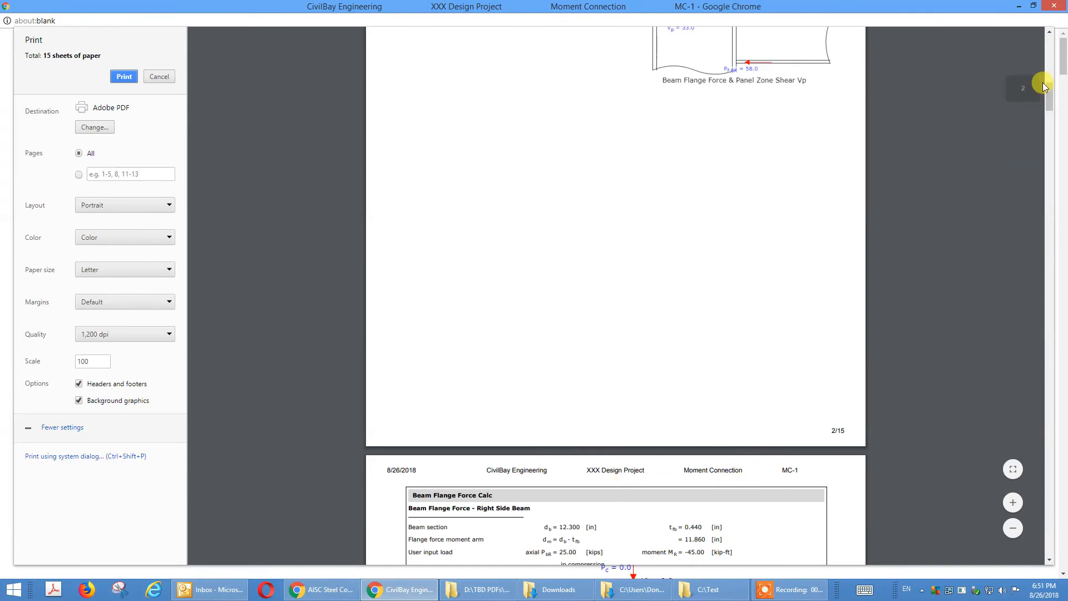
scroll(1038, 31, up, 1)
scroll(1038, 30, up, 10)
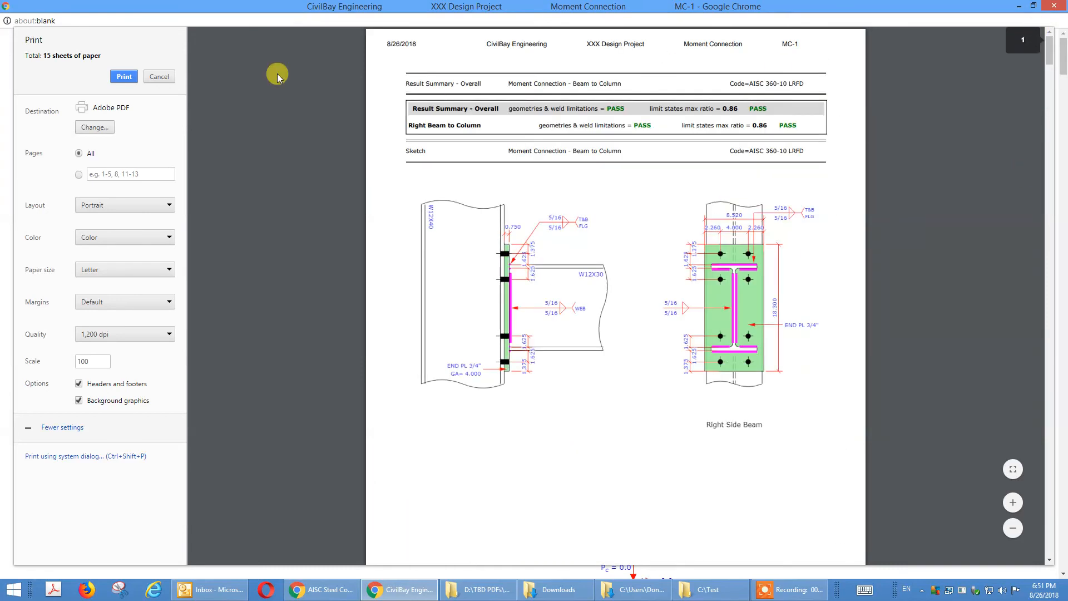
- Print the report to Adobe PDF and save it in the C:\Test folder as "My 1st Calc"
click(124, 76)
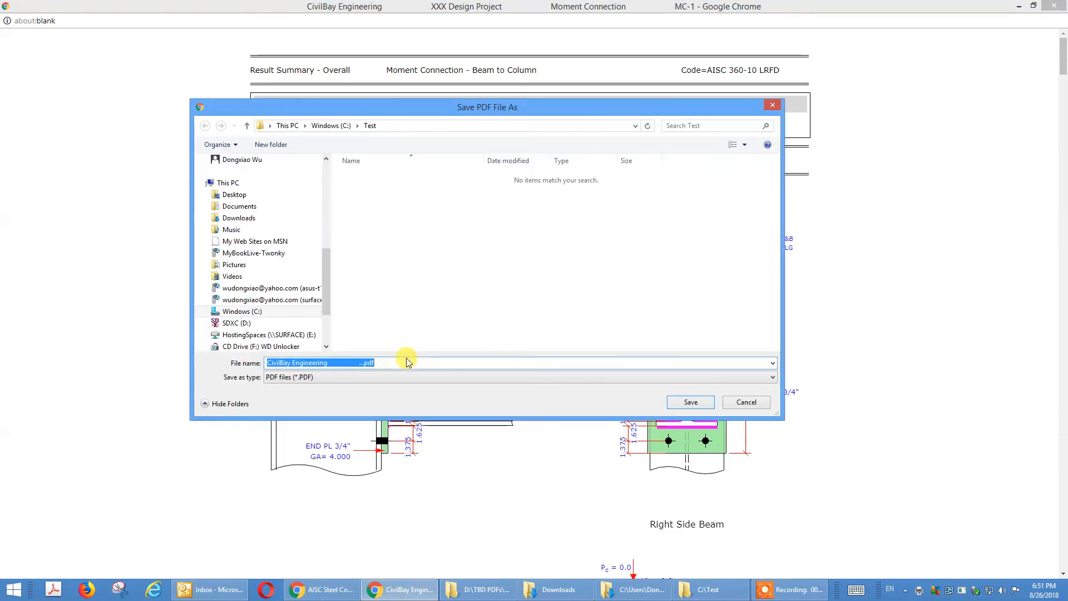
text(My 1st Calc)
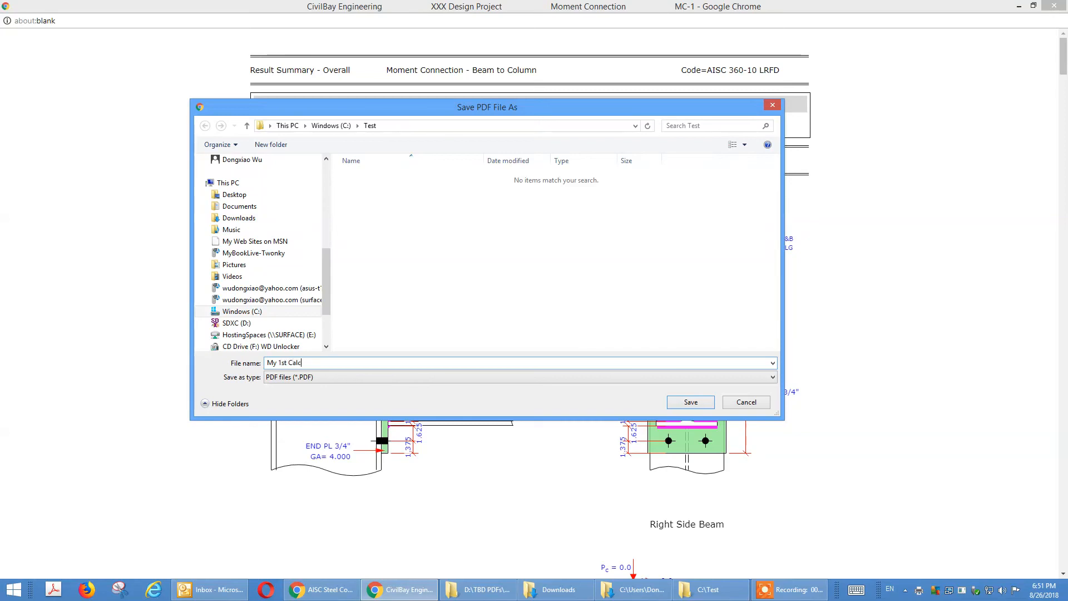
click(690, 401)
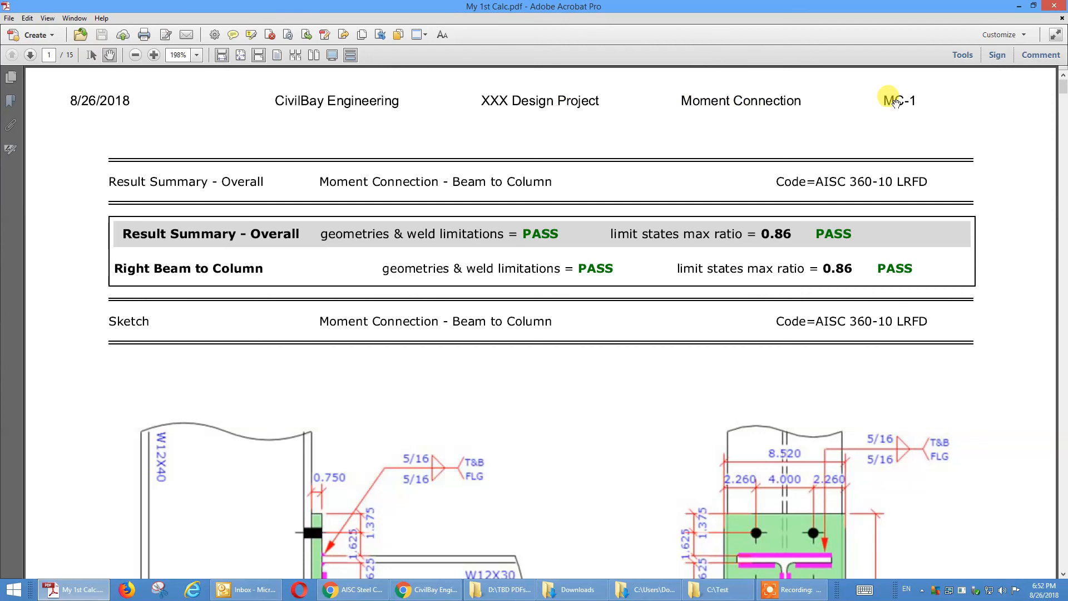
- View My 1st Calc.pdf in Adobe Acrobat at 100% and examine the headers, sketches and calculations on the first three pages
click(196, 58)
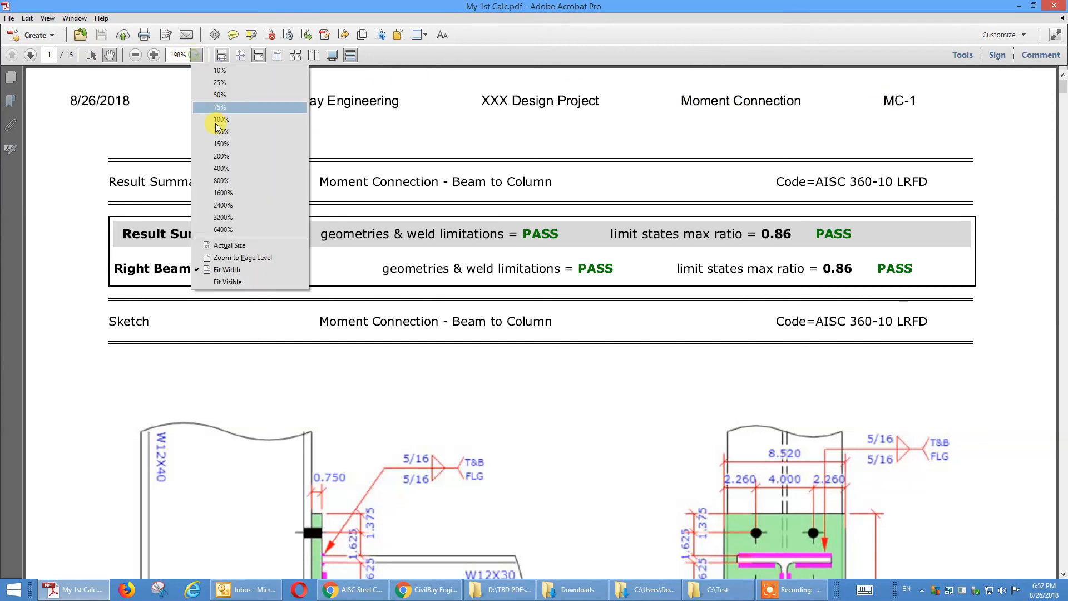
click(221, 123)
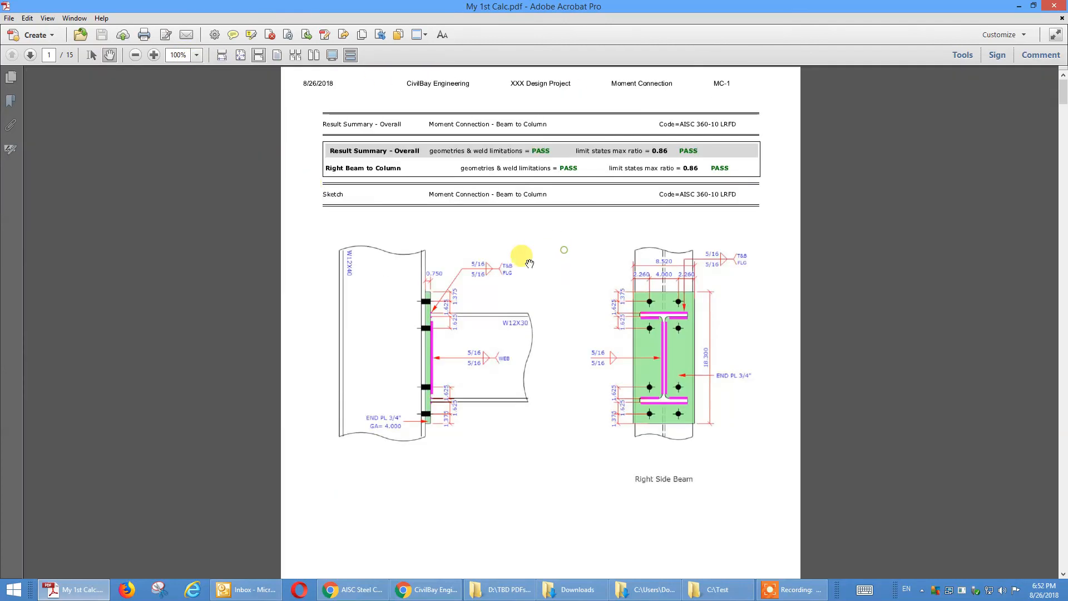
scroll(549, 239, down, 5)
scroll(525, 258, up, 5)
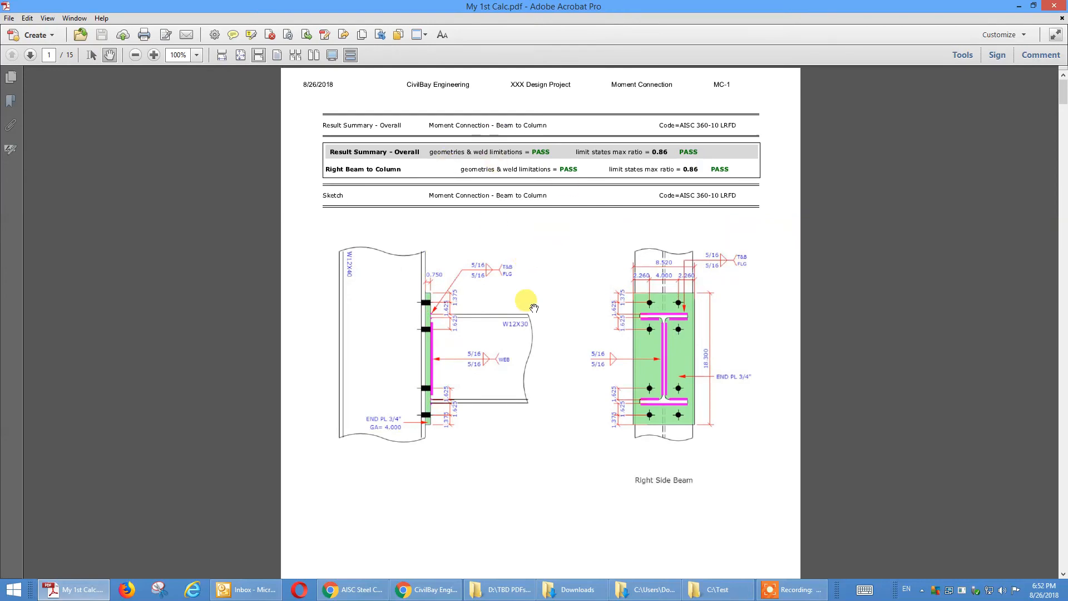
scroll(529, 289, down, 4)
scroll(528, 300, down, 5)
scroll(436, 353, up, 5)
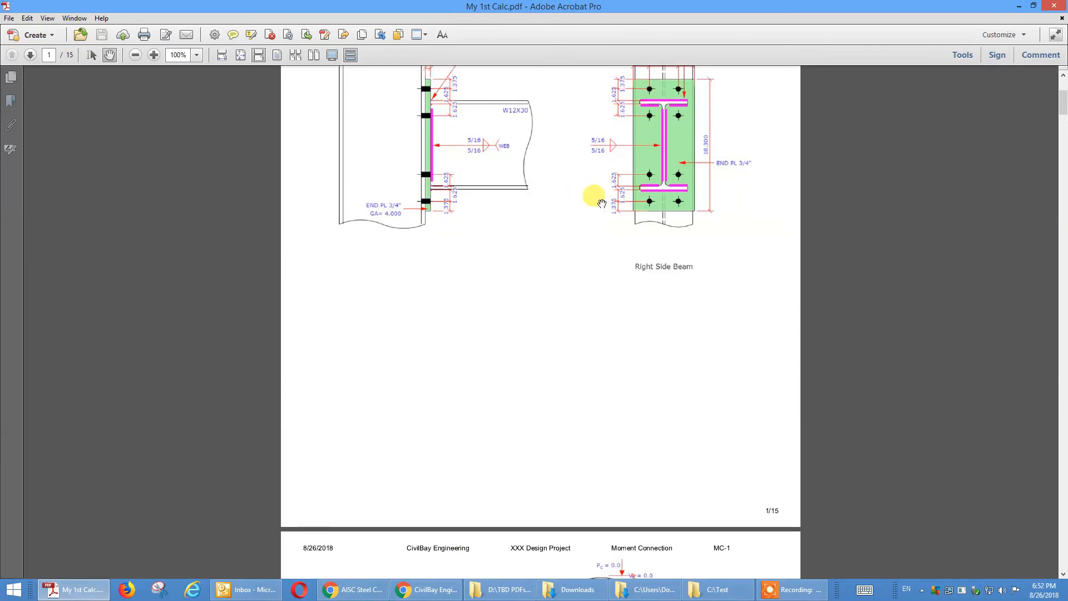
scroll(518, 258, down, 5)
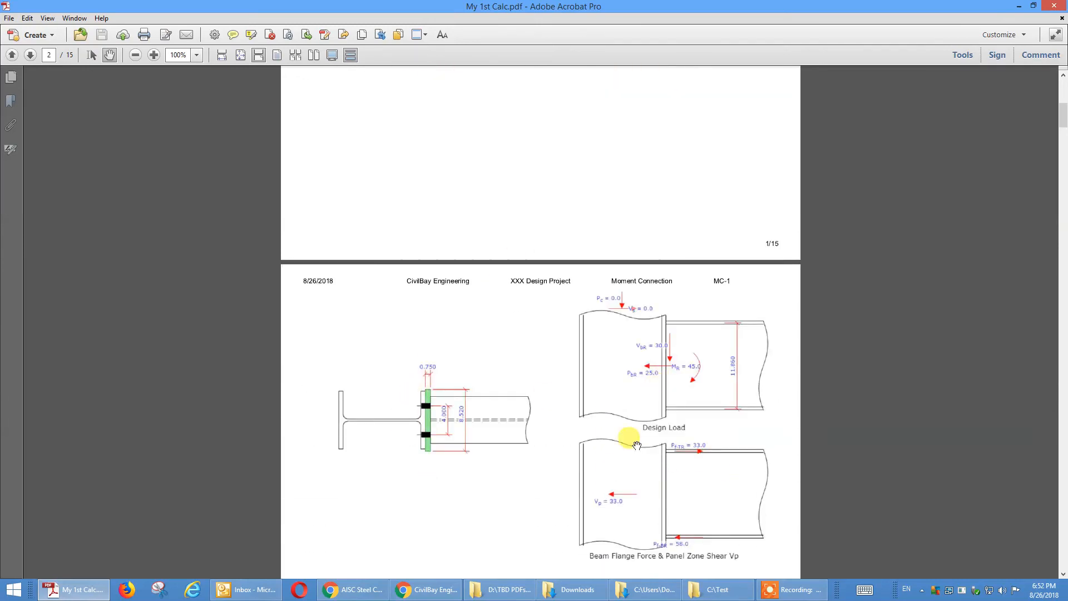
scroll(710, 181, down, 3)
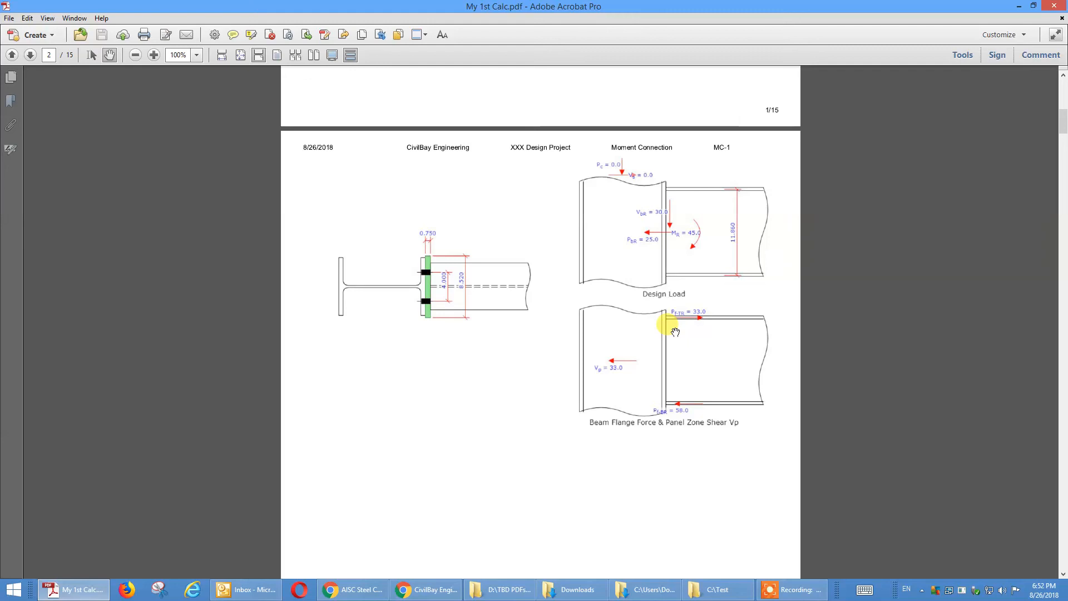
scroll(674, 332, down, 2)
scroll(675, 332, down, 10)
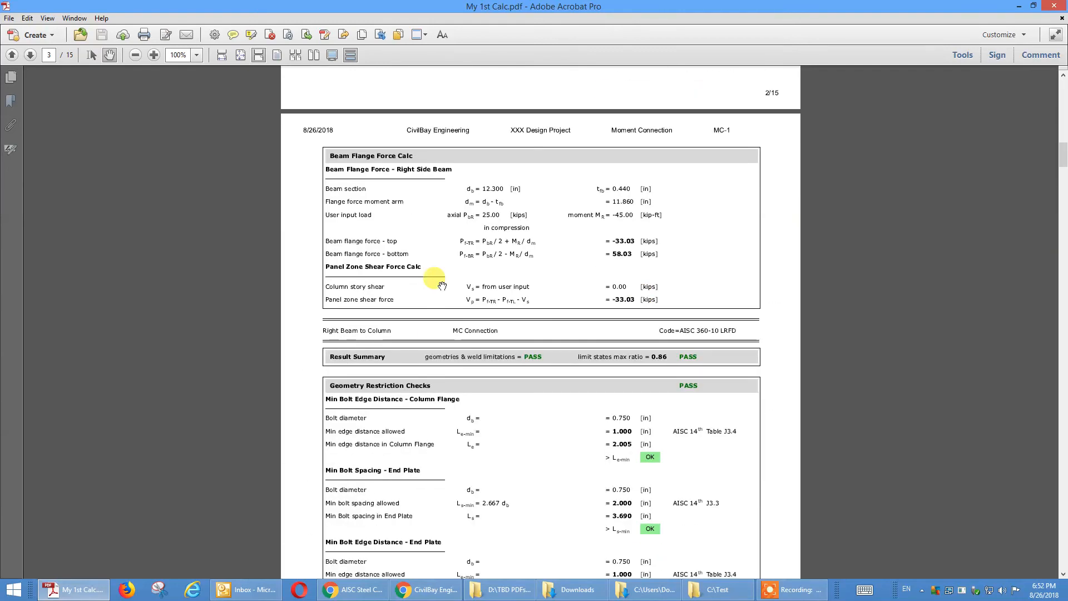
drag(1062, 156, 1062, 89)
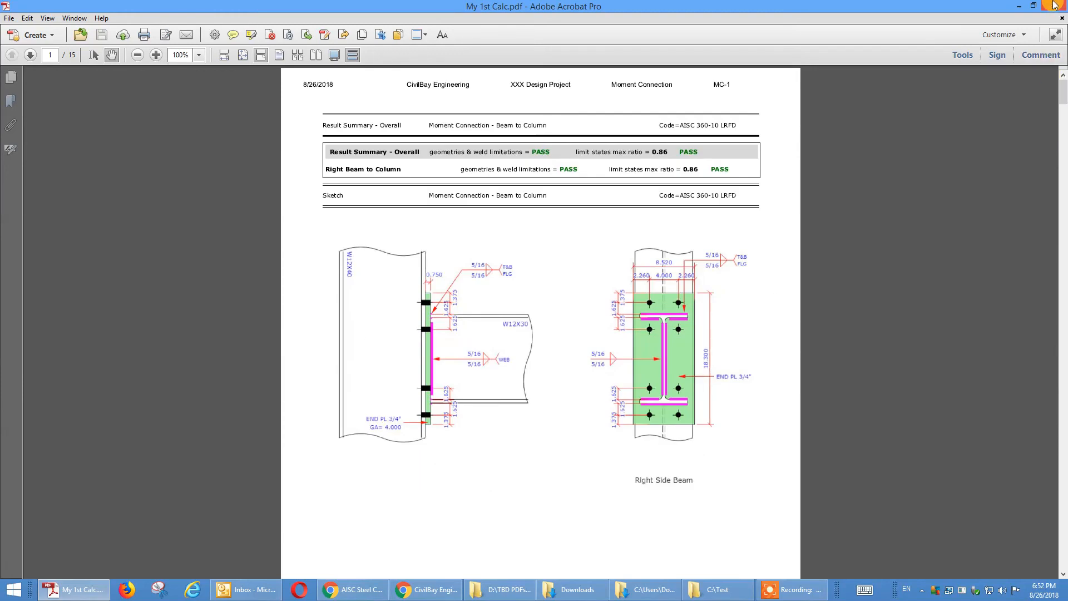
- Close the PDF and the printable report window, and shift the design application's panel slightly on the web page
click(1055, 6)
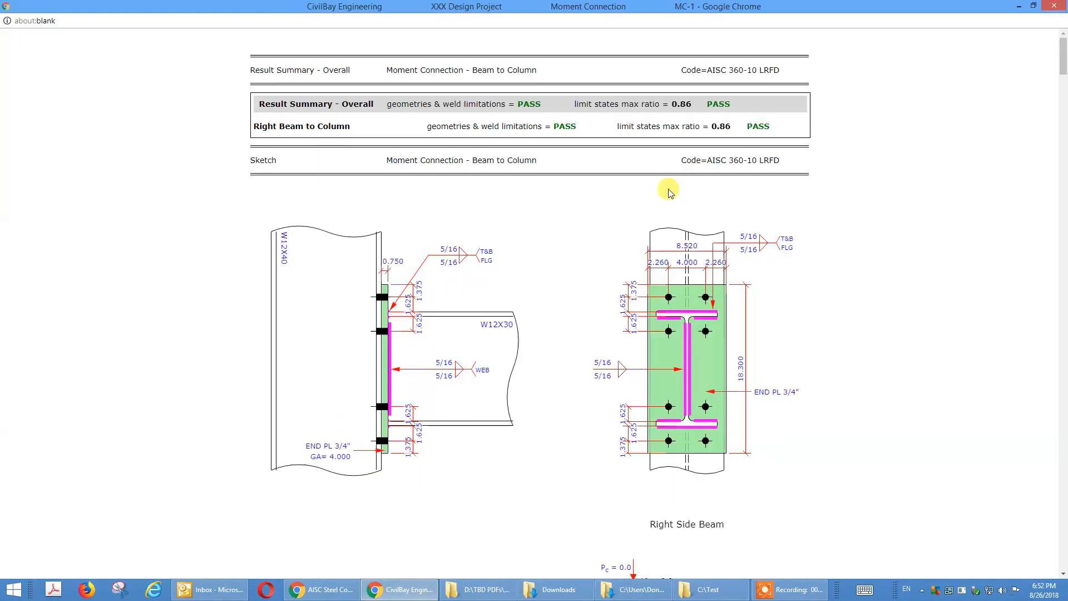
click(1055, 6)
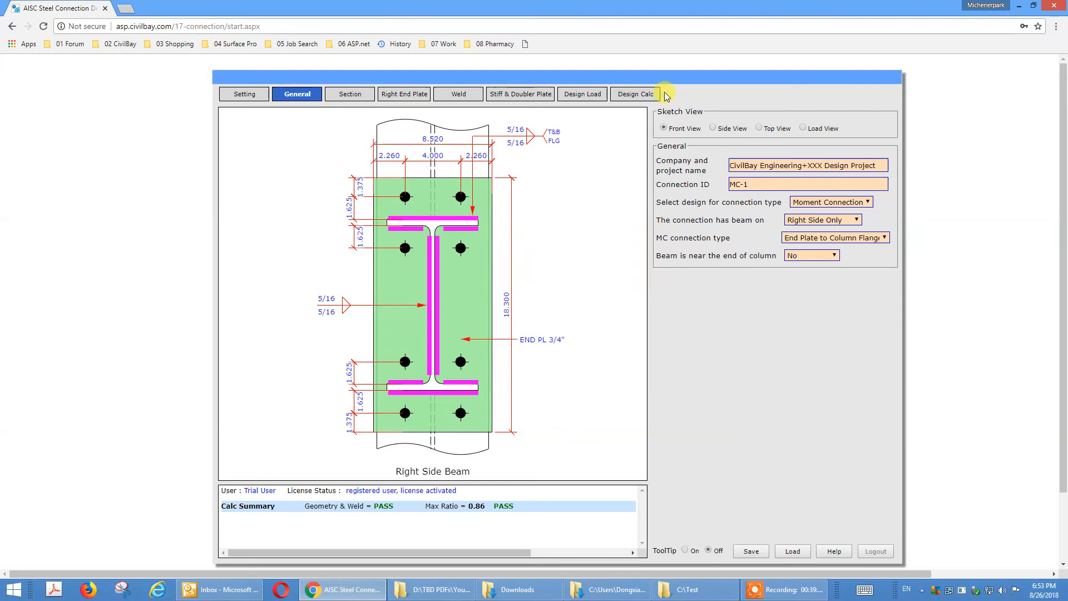
mouse_move(631, 73)
mouse_down()
mouse_move(622, 49)
mouse_move(628, 64)
mouse_up()
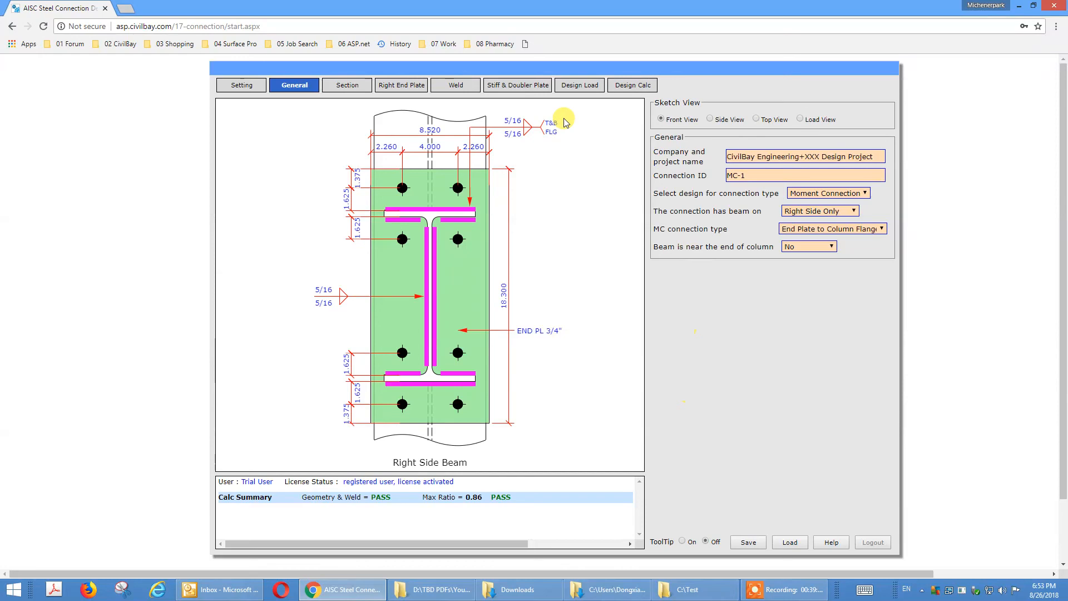
- On the Right End Plate page, highlight the sketch dimensions for bolt gage, outer pitch, inner pitch and end plate thickness
click(406, 85)
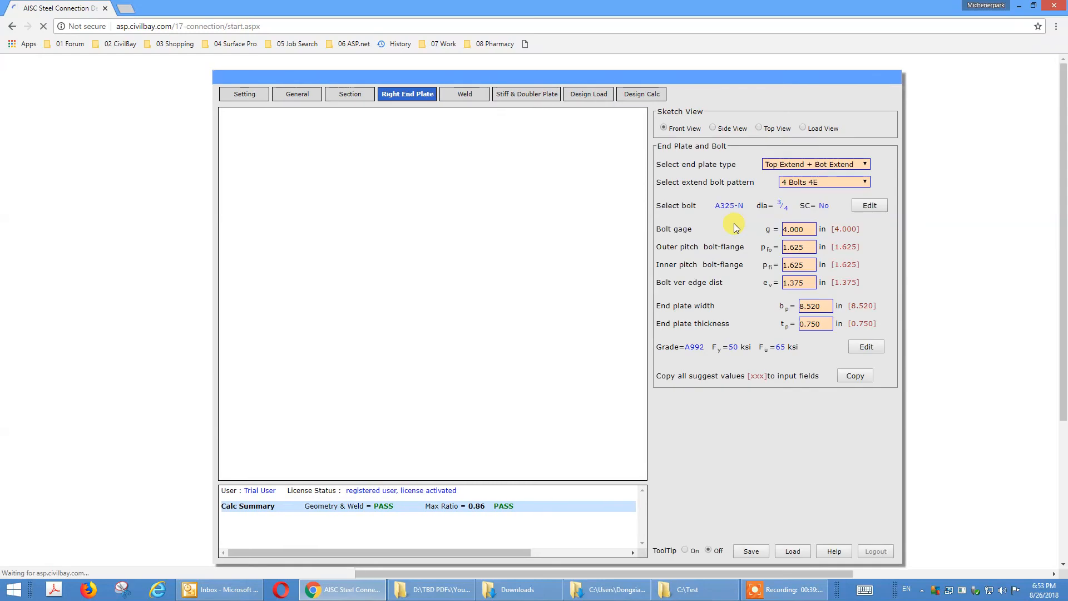
click(805, 228)
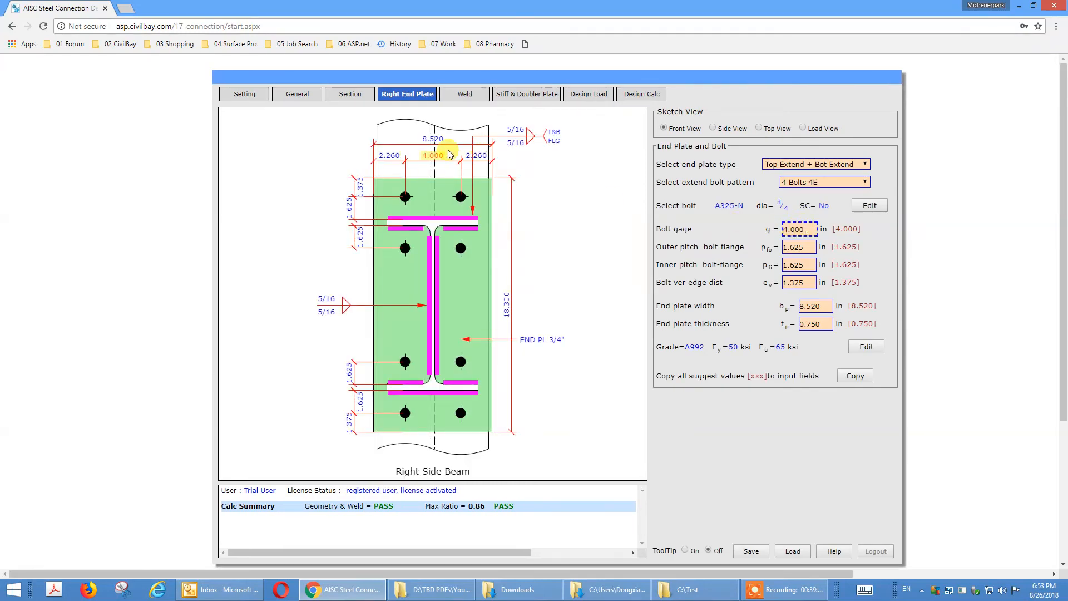
click(796, 248)
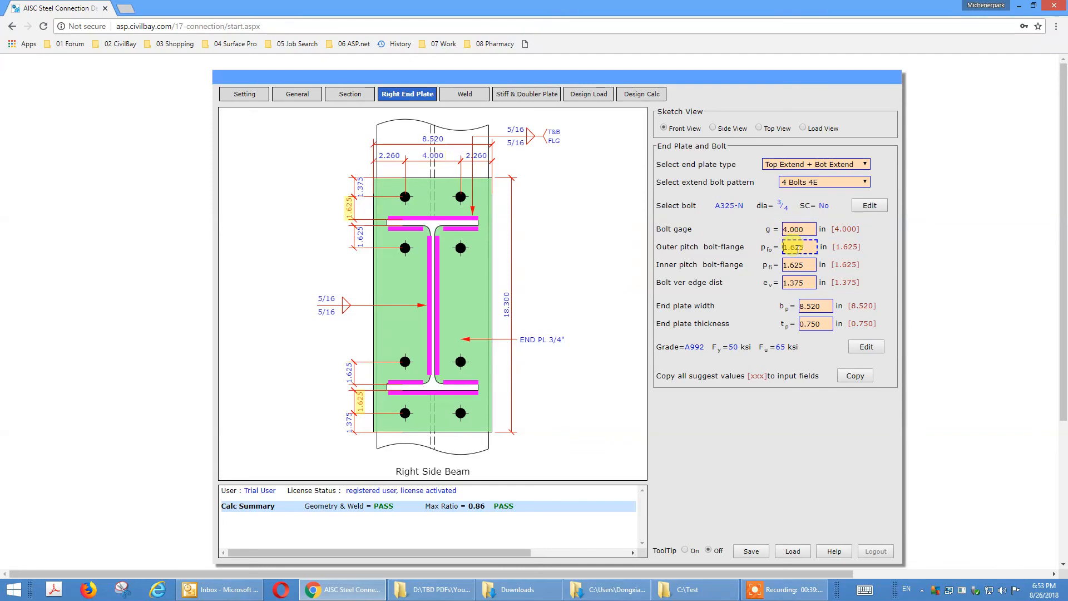
click(796, 265)
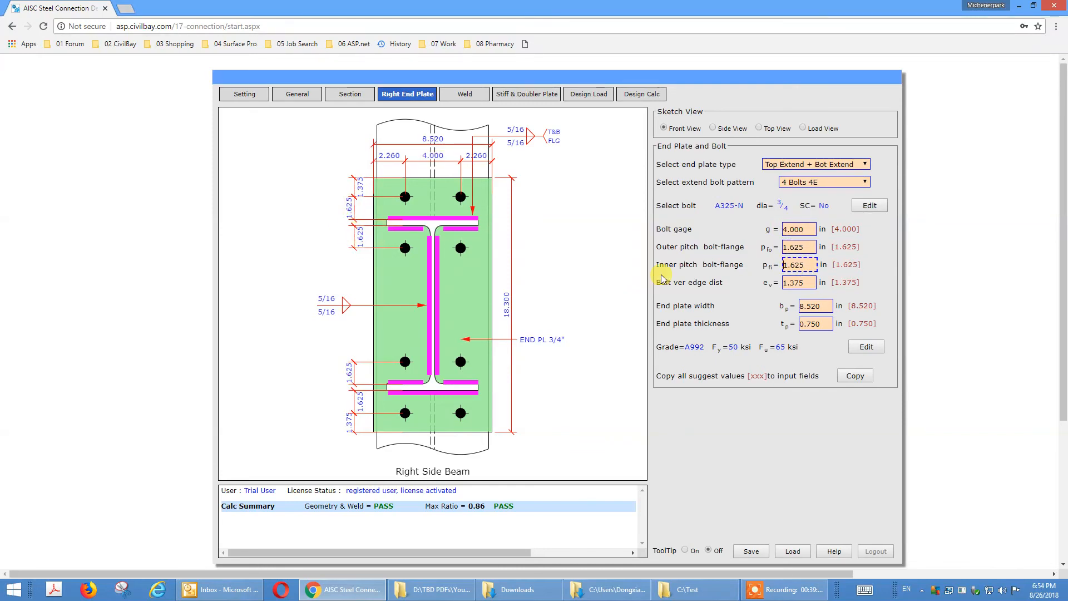
click(795, 249)
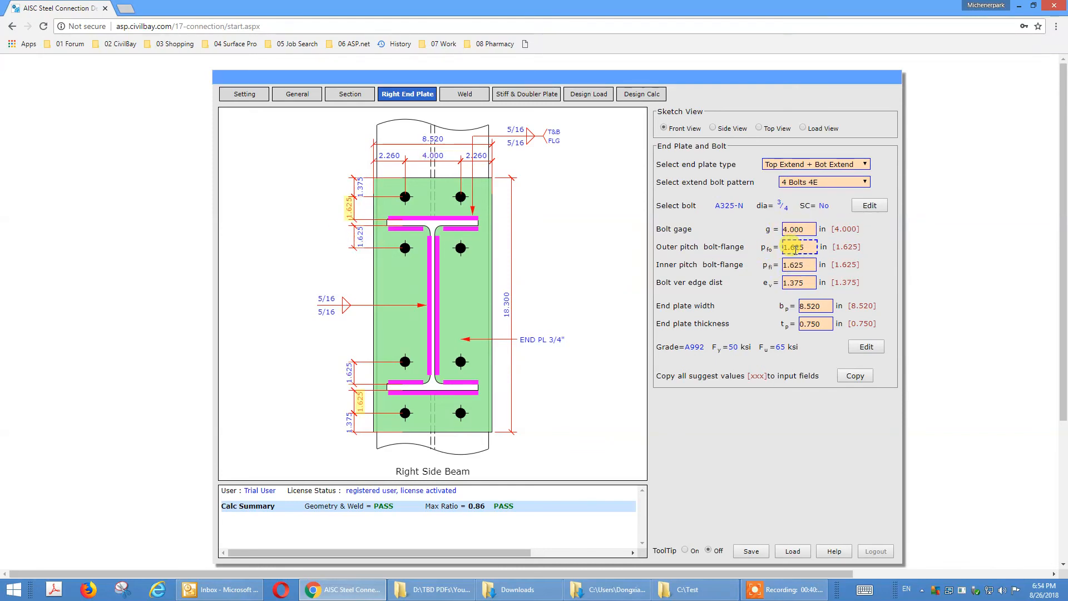
click(816, 324)
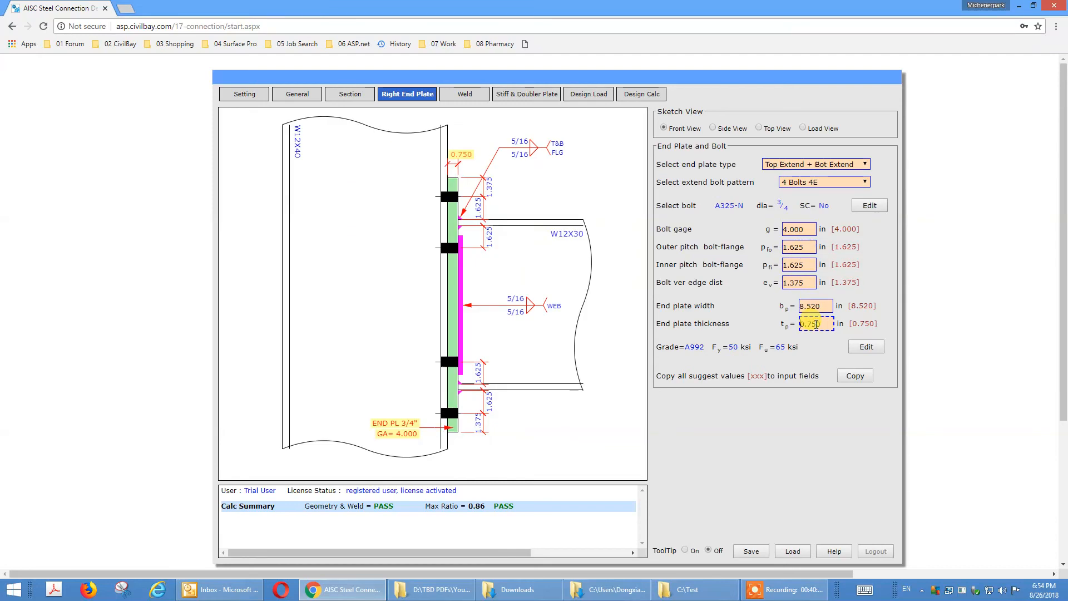
click(744, 303)
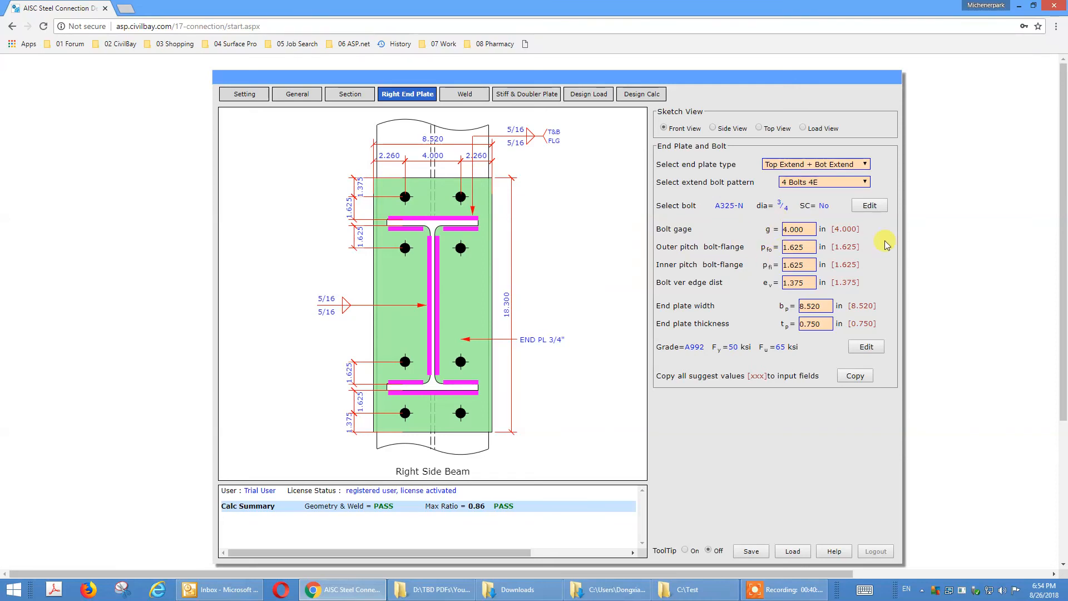
- Copy all suggested end plate and bolt values into the input fields
click(854, 376)
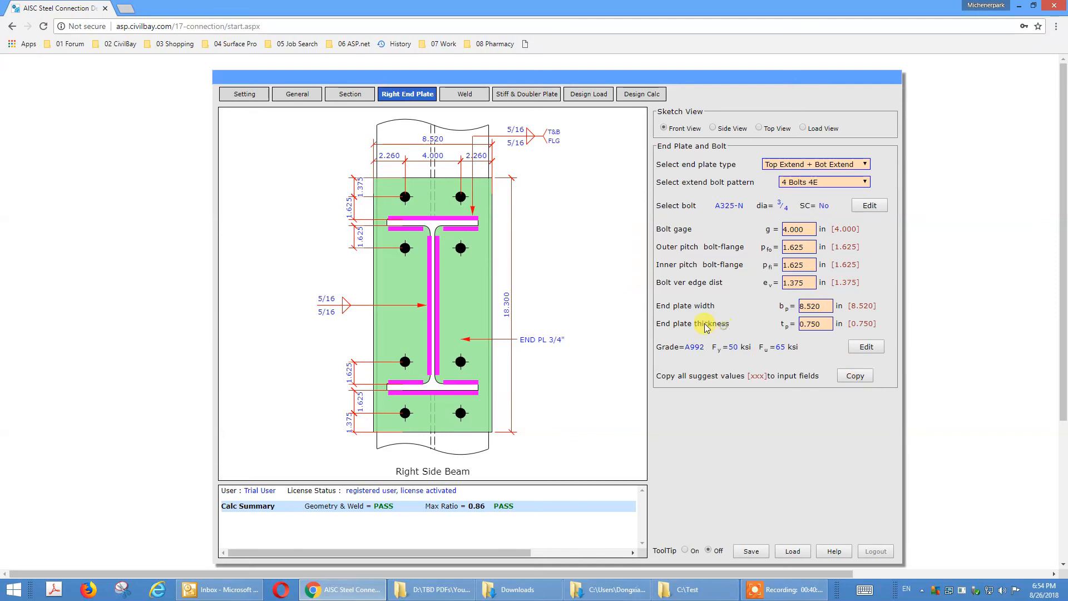